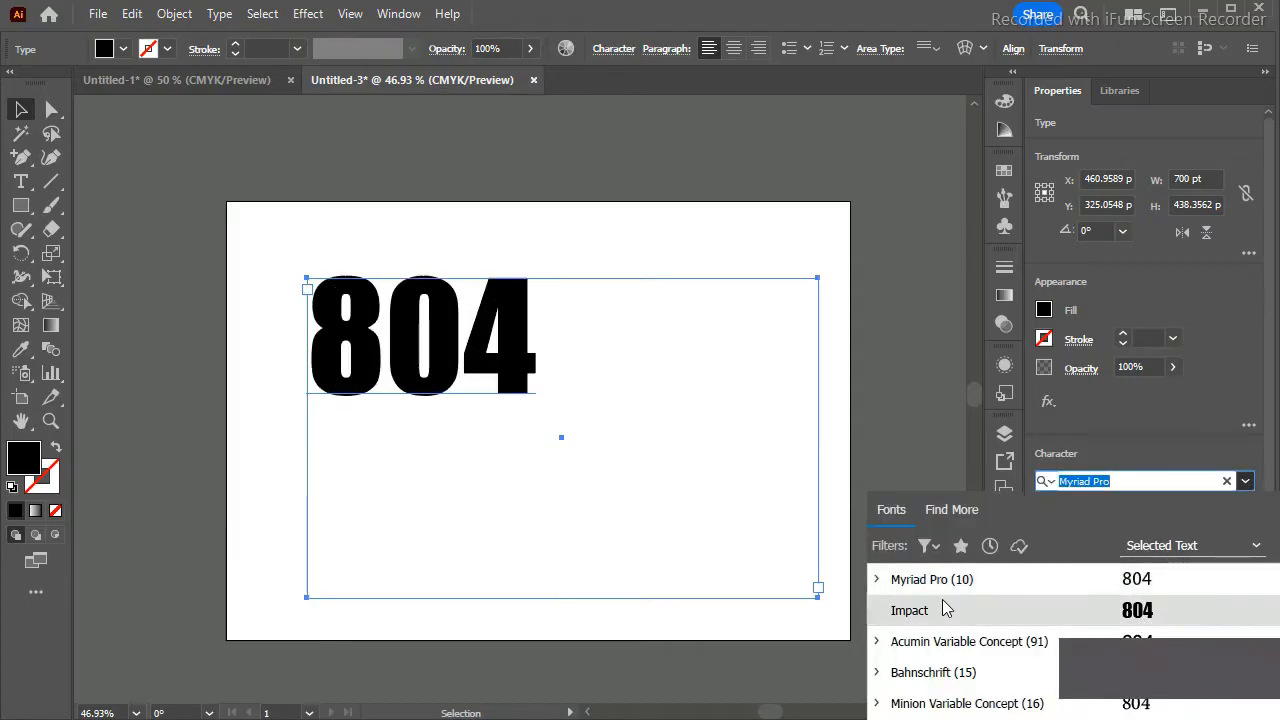
Set the 804 text in the Impact font and convert it to outlines.
{"action": "left_click", "coordinate": [1001, 612]}
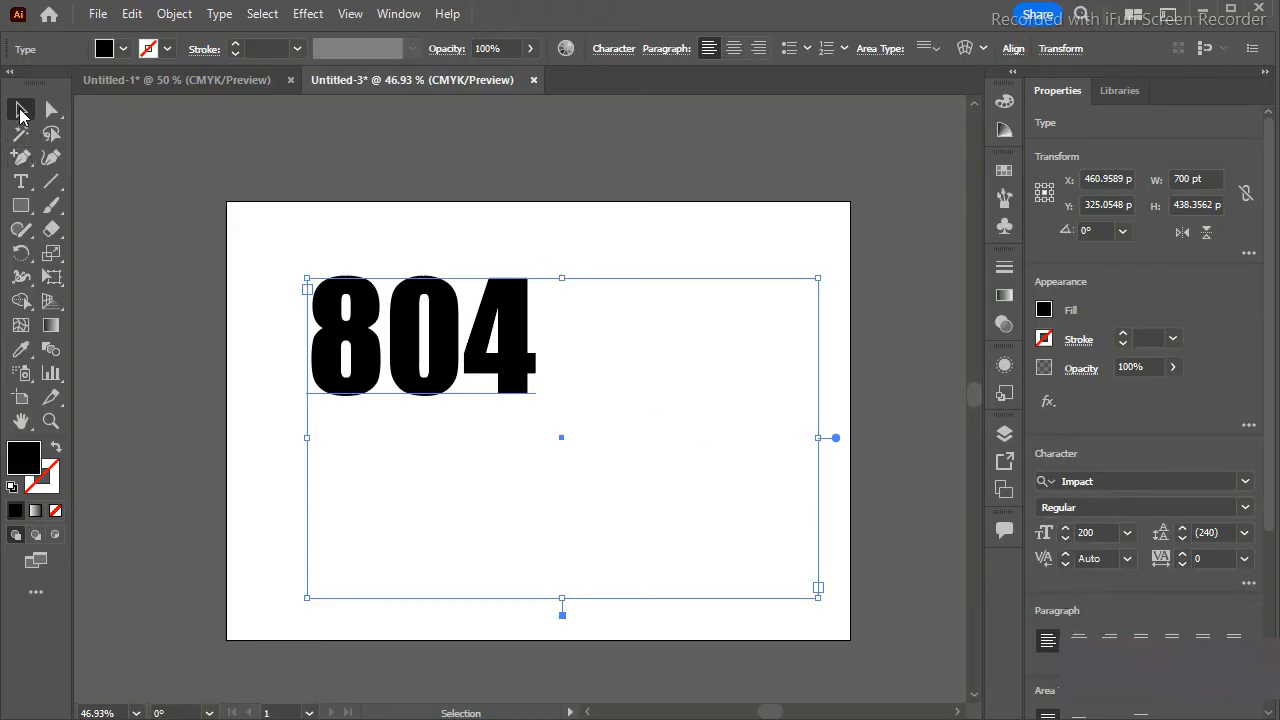
{"action": "right_click", "coordinate": [446, 330]}
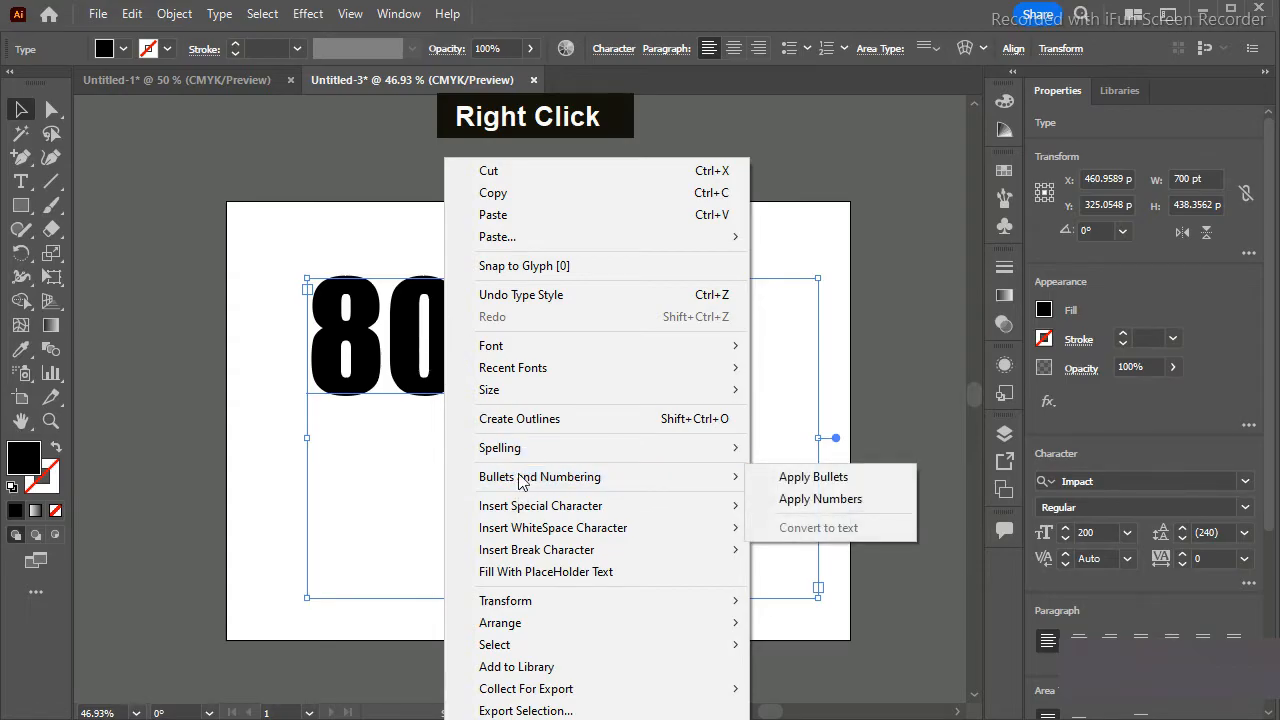
{"action": "left_click", "coordinate": [520, 419]}
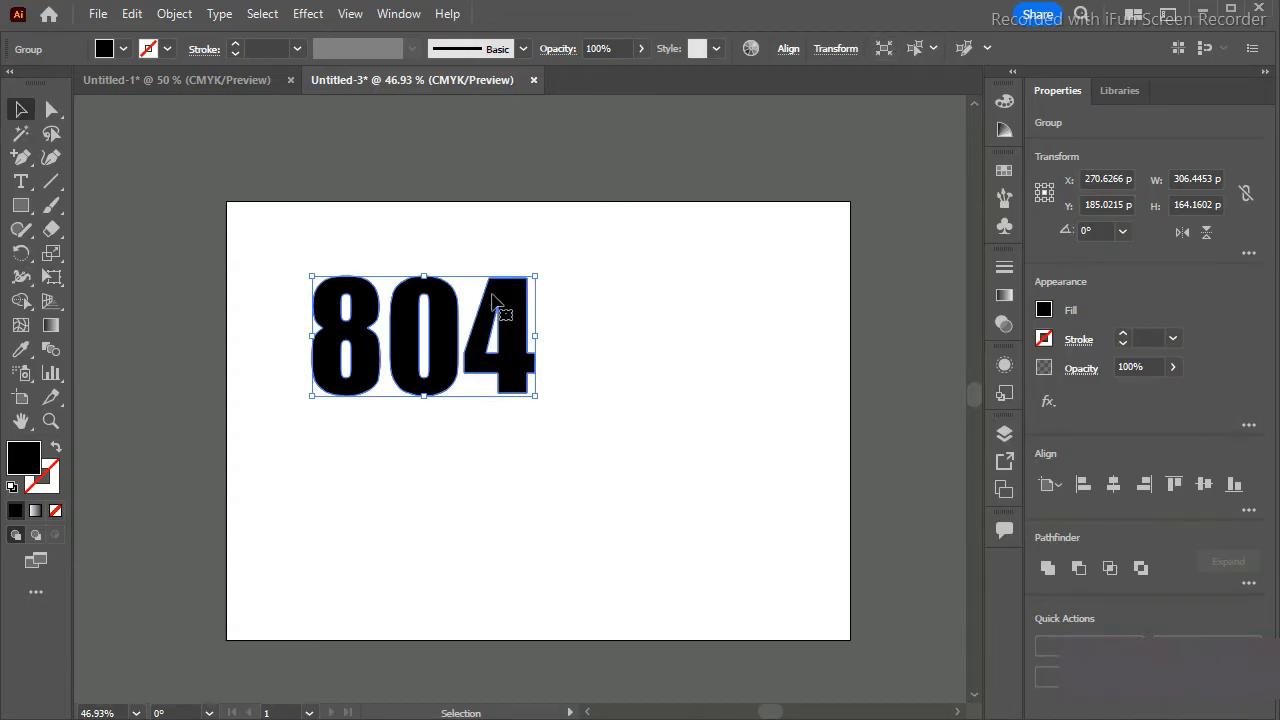
Centre the outlined 804 group horizontally and vertically on the artboard.
{"action": "left_click", "coordinate": [788, 52]}
{"action": "left_click", "coordinate": [614, 105]}
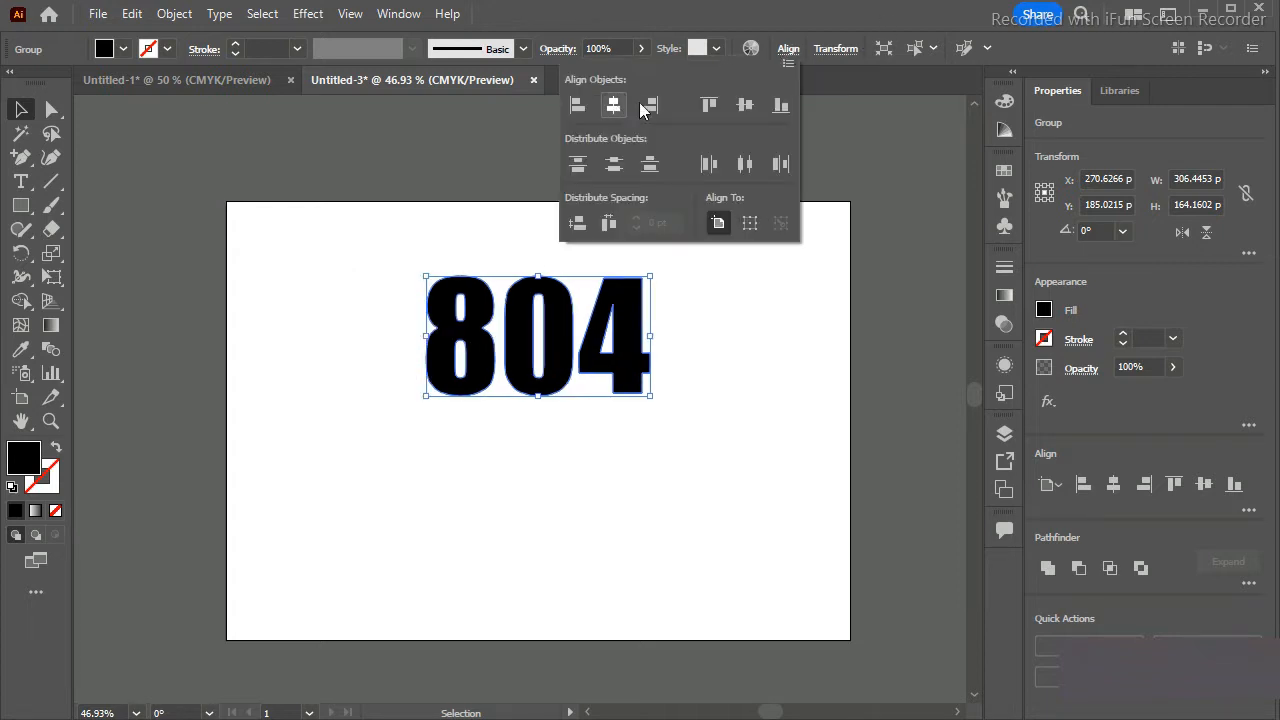
{"action": "left_click", "coordinate": [746, 109]}
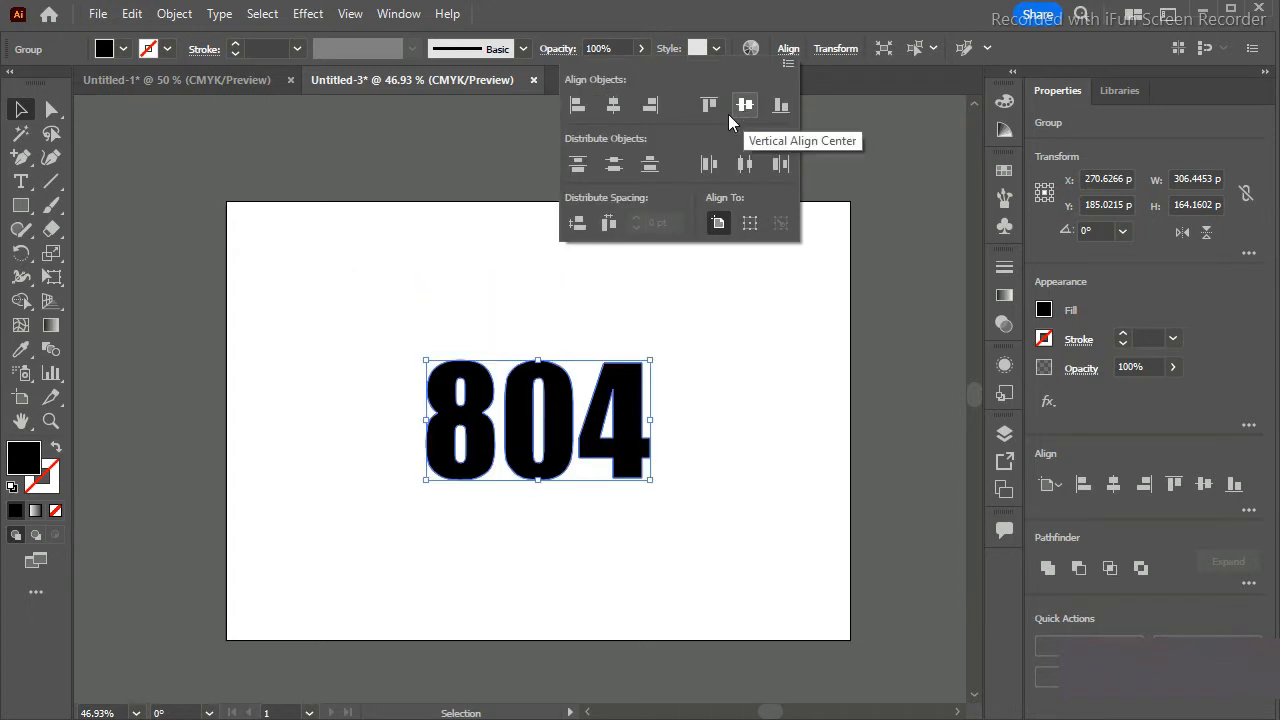
{"action": "left_click", "coordinate": [788, 52]}
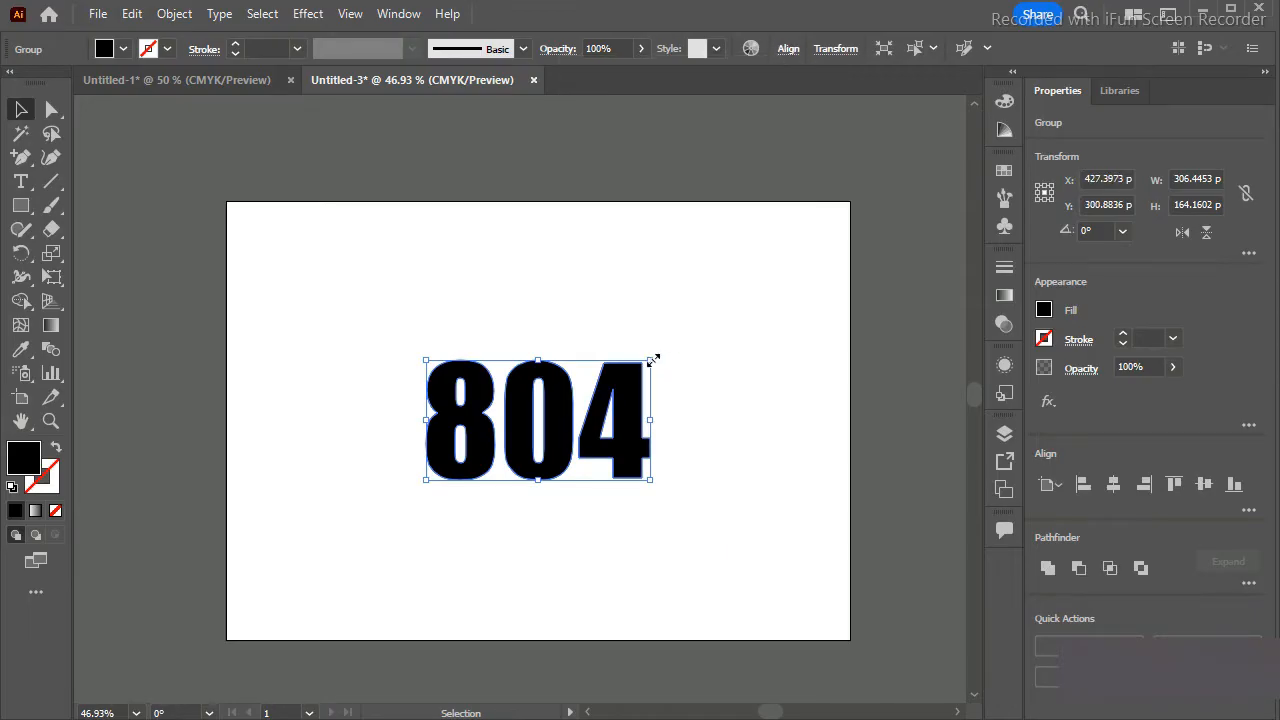
Scale the 804 group up proportionally from its centre to about 515 by 276 pt.
{"action": "left_click_drag", "start_coordinate": [652, 360], "coordinate": [717, 303]}
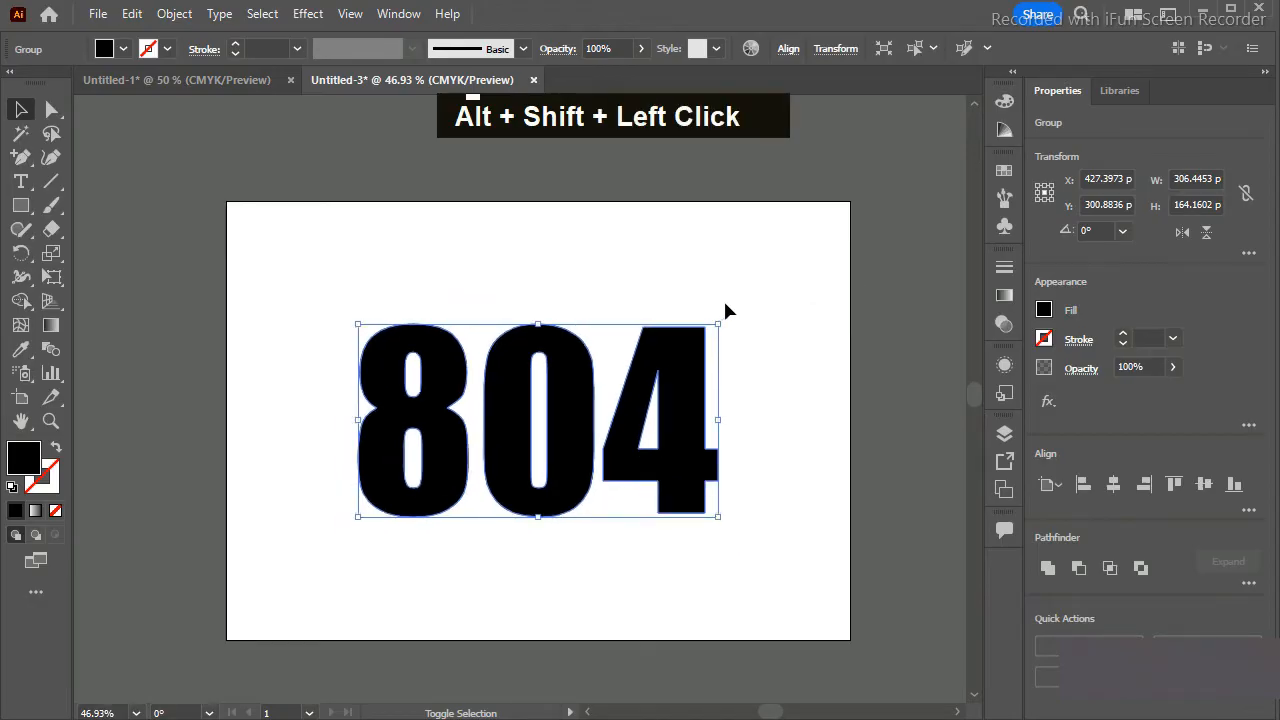
{"action": "left_click_drag", "start_coordinate": [717, 320], "coordinate": [726, 314]}
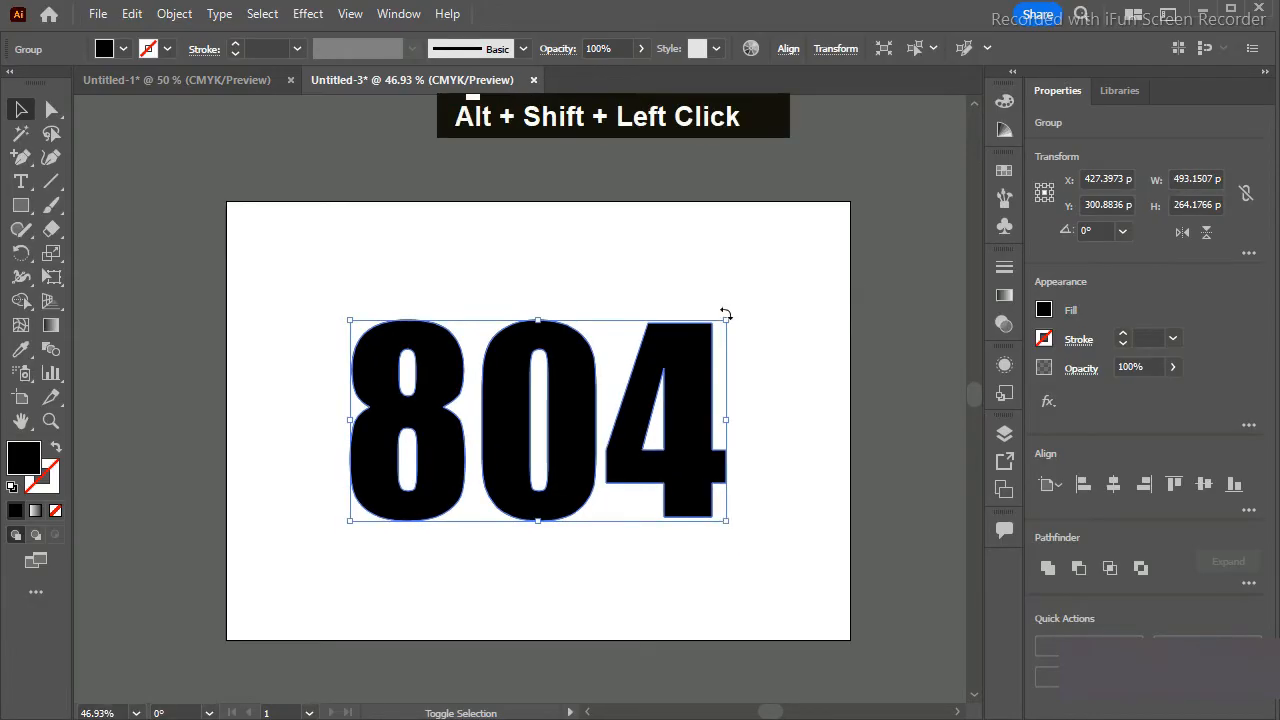
{"action": "left_click", "coordinate": [181, 178]}
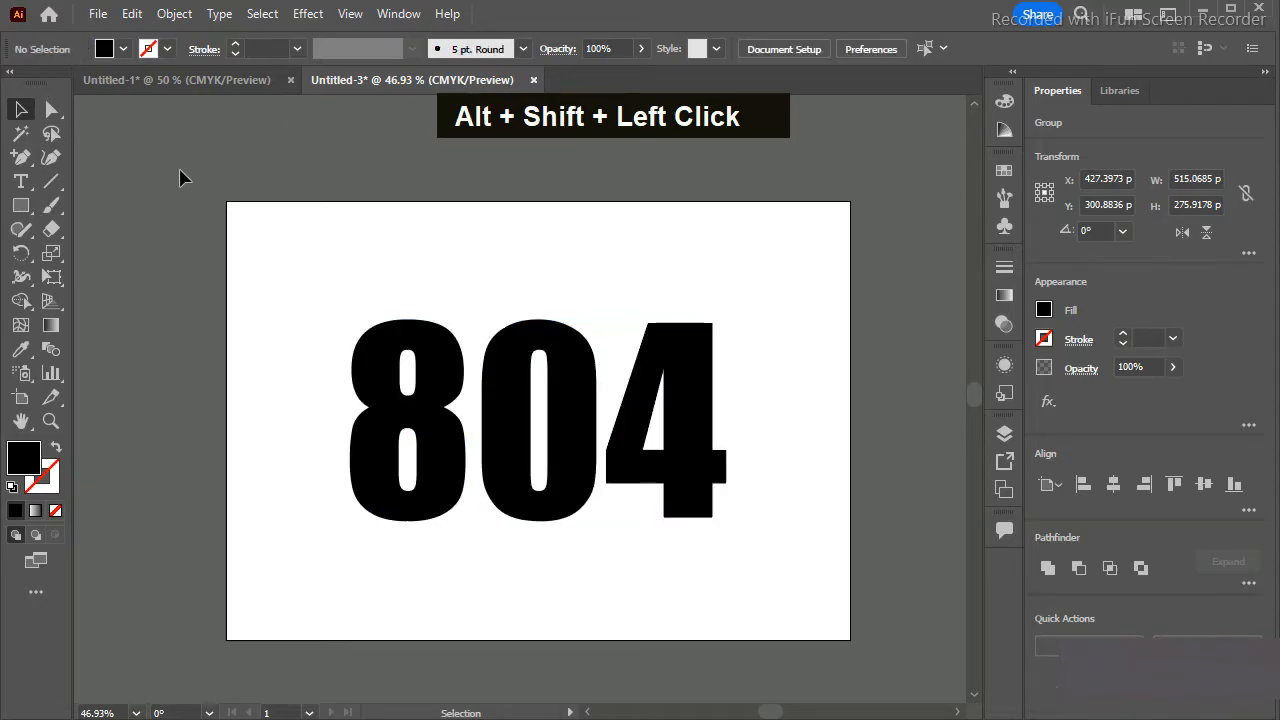
Apply the 3D Rotate (Classic) effect to the 804 group with the Isometric Top position.
{"action": "left_click", "coordinate": [566, 428]}
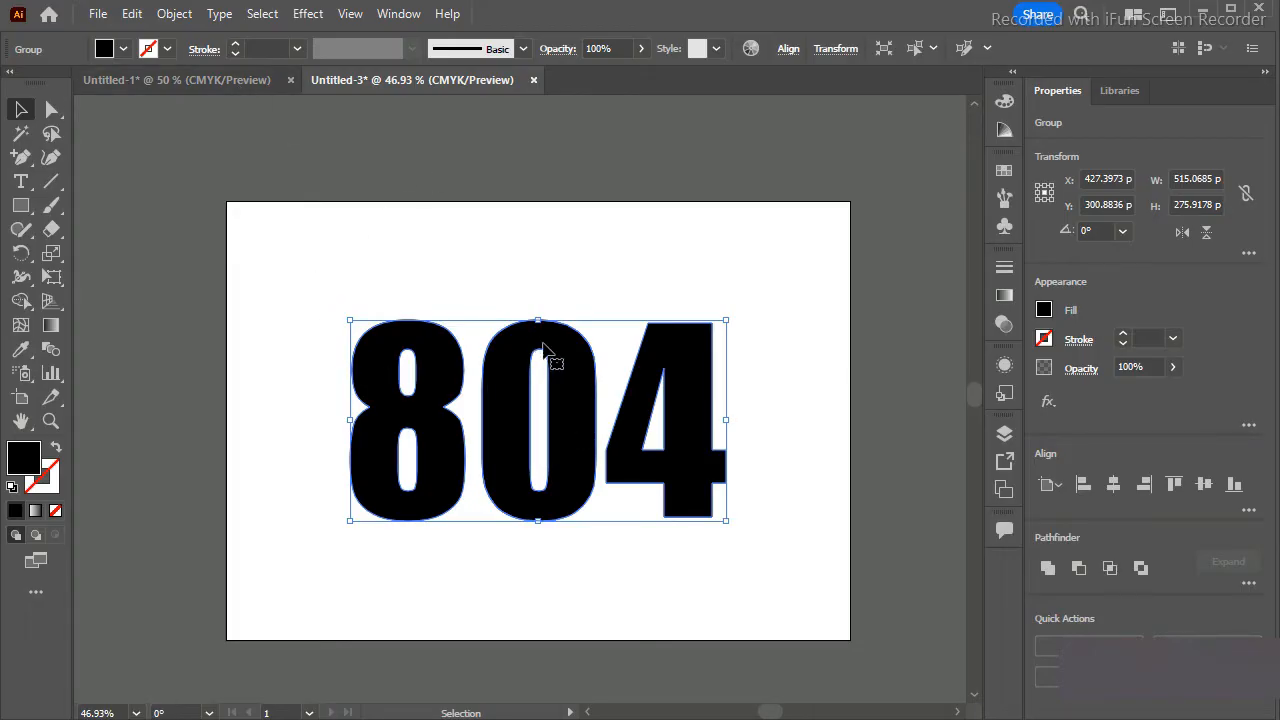
{"action": "right_click", "coordinate": [583, 380]}
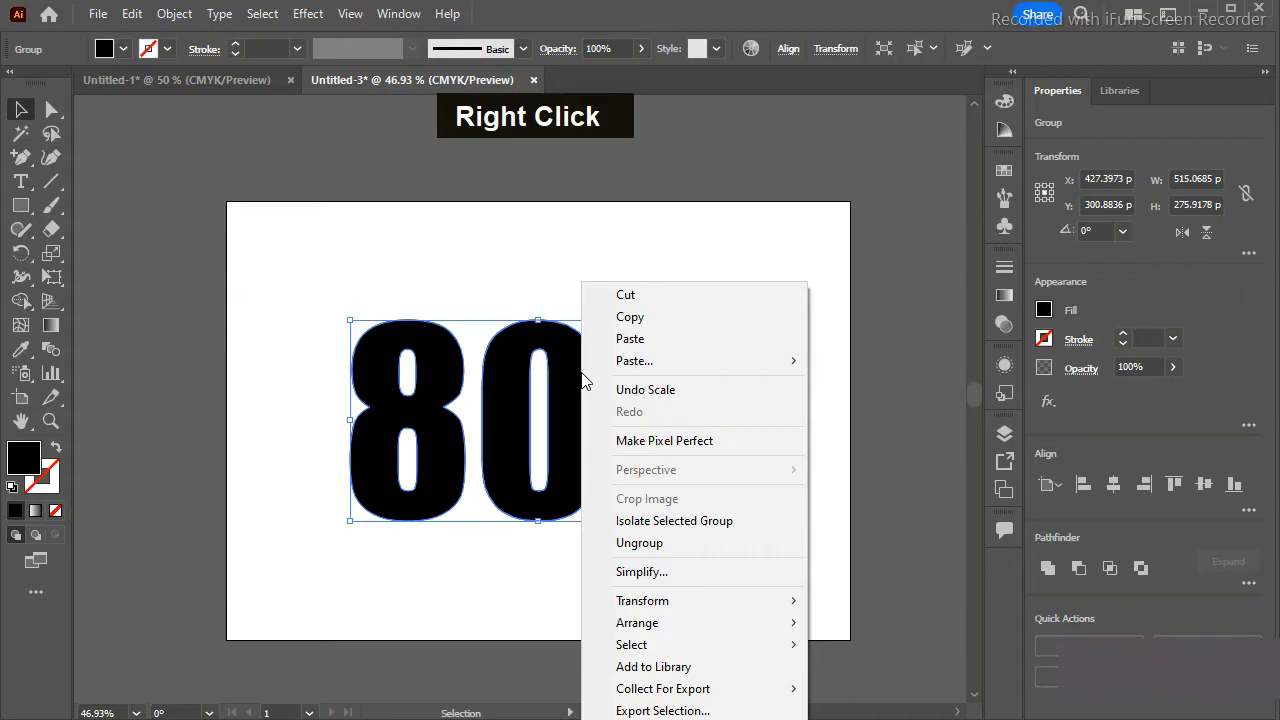
{"action": "left_click", "coordinate": [580, 373]}
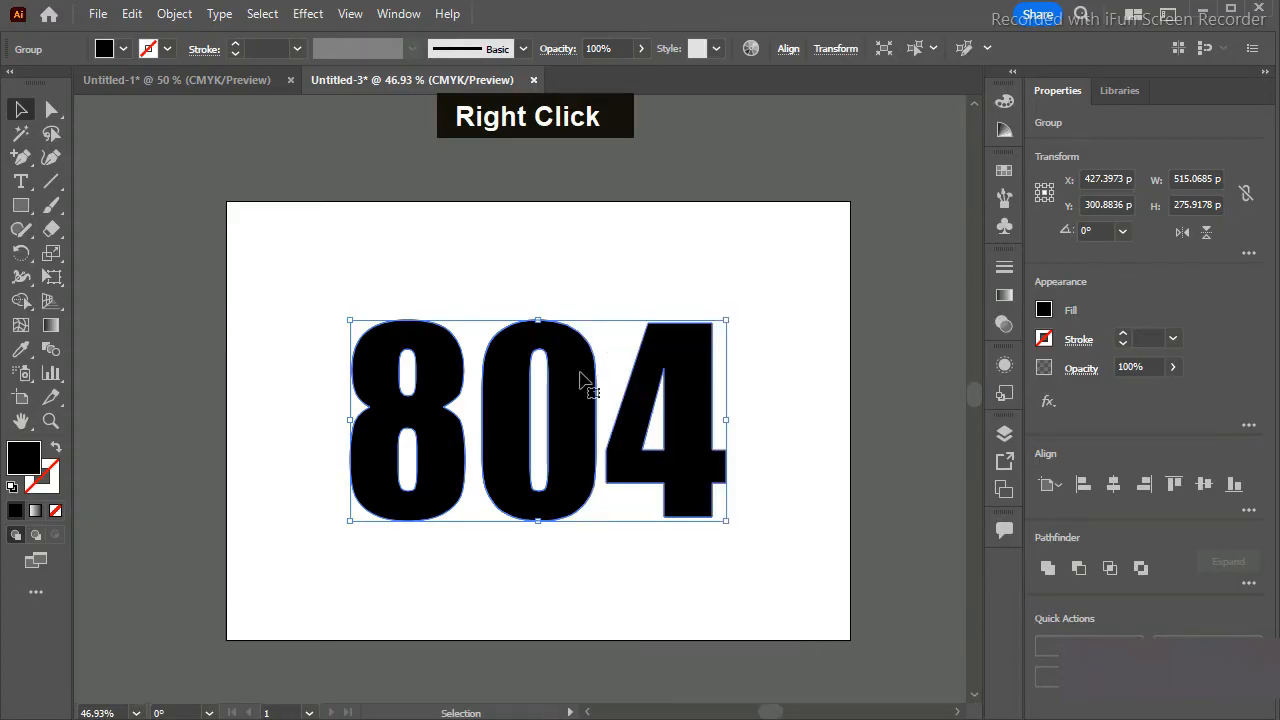
{"action": "left_click", "coordinate": [310, 14]}
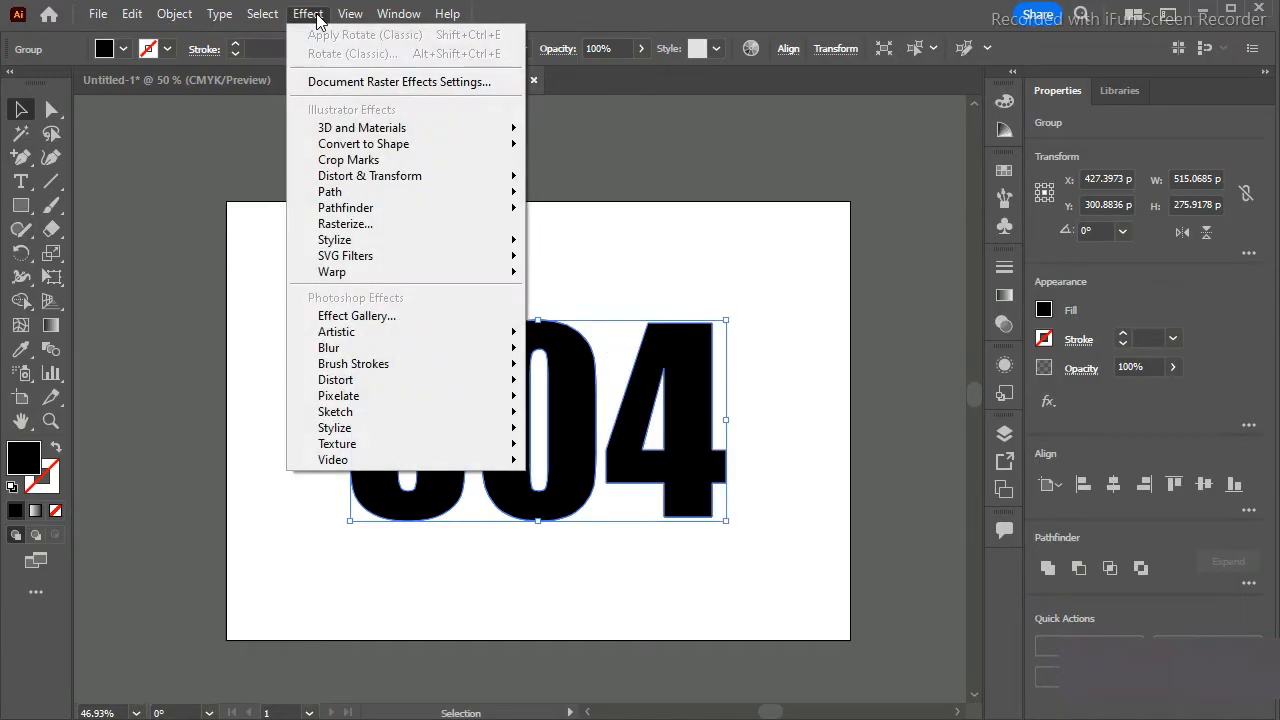
{"action": "mouse_move", "coordinate": [400, 128]}
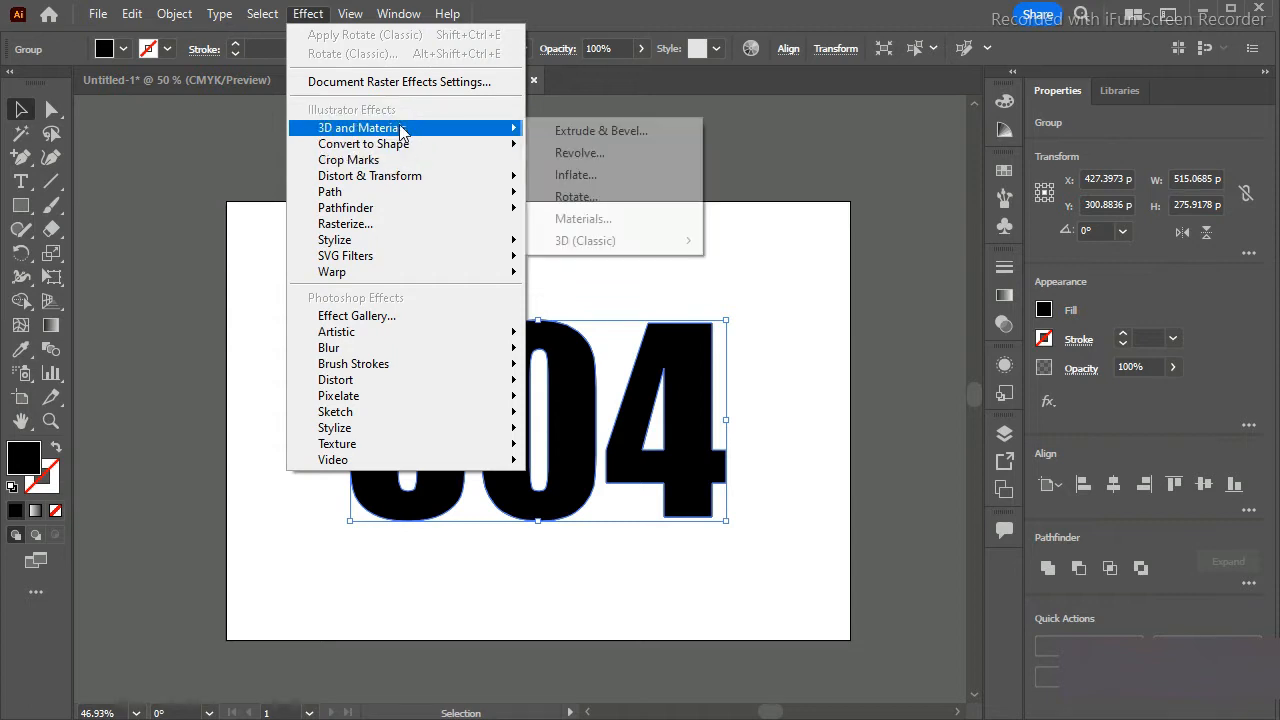
{"action": "mouse_move", "coordinate": [626, 244]}
{"action": "left_click", "coordinate": [798, 286]}
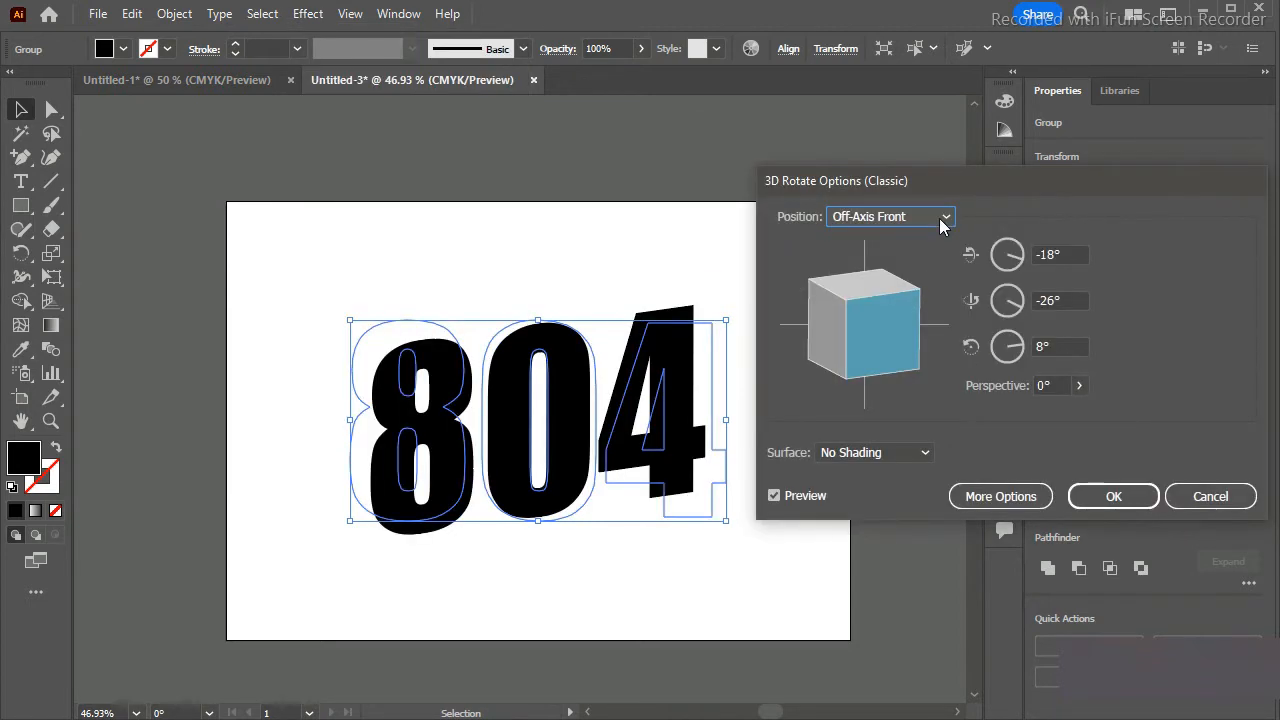
{"action": "left_click", "coordinate": [940, 222]}
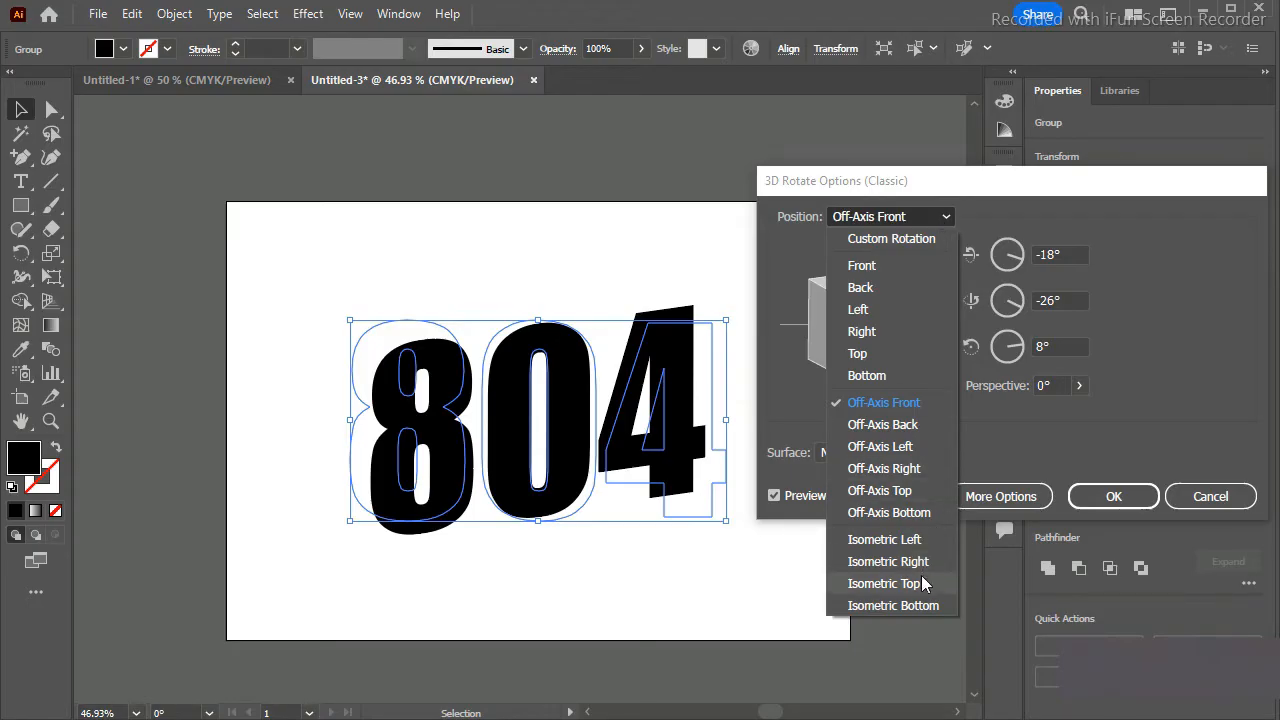
{"action": "left_click", "coordinate": [924, 543]}
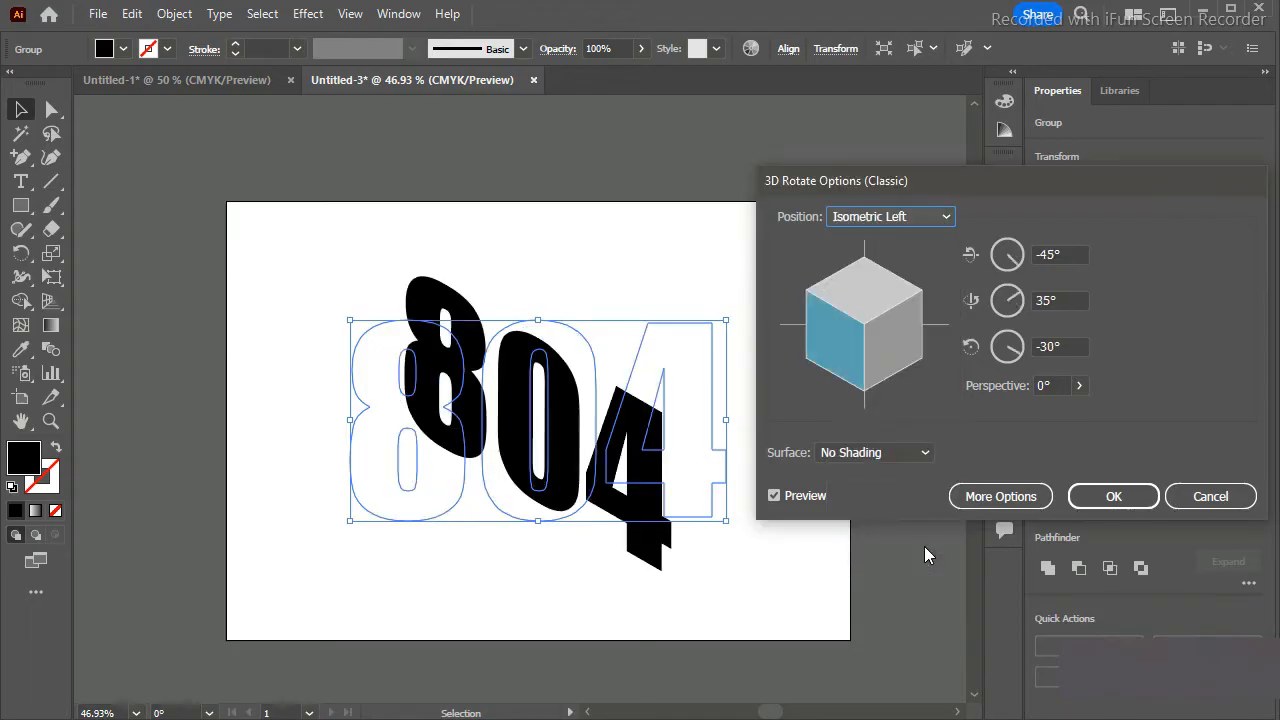
{"action": "left_click", "coordinate": [935, 222]}
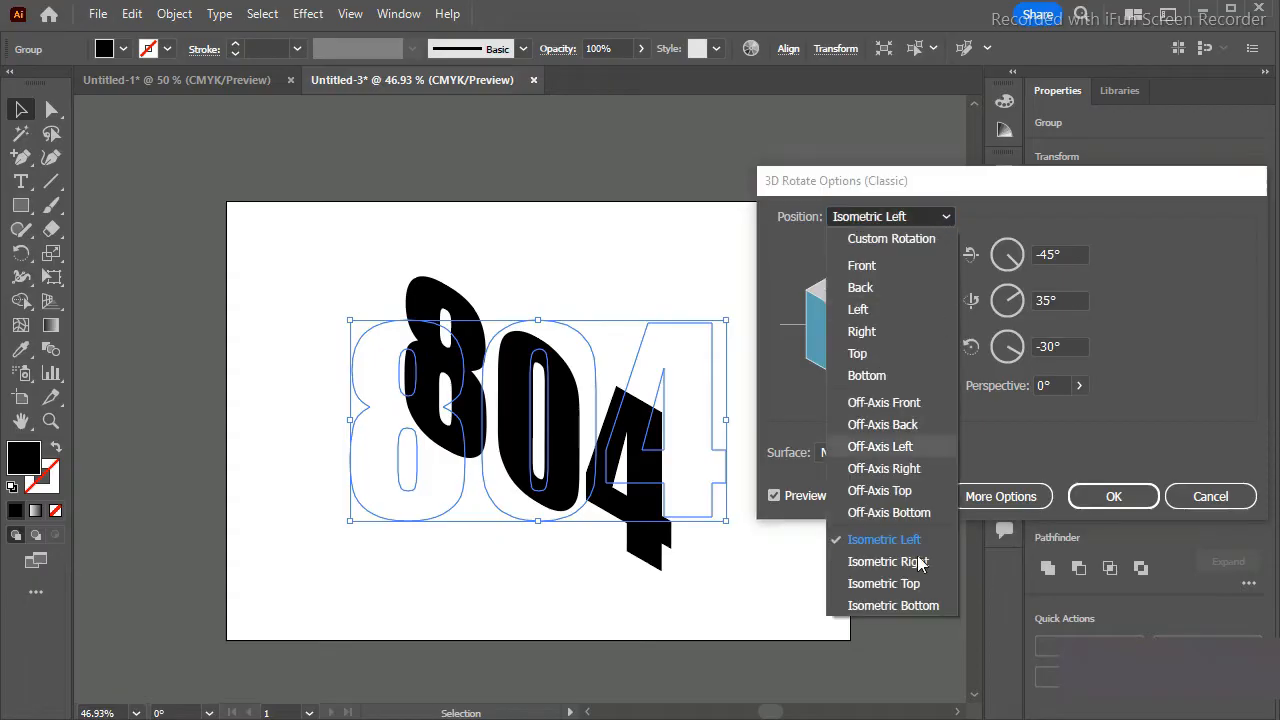
{"action": "left_click", "coordinate": [912, 583]}
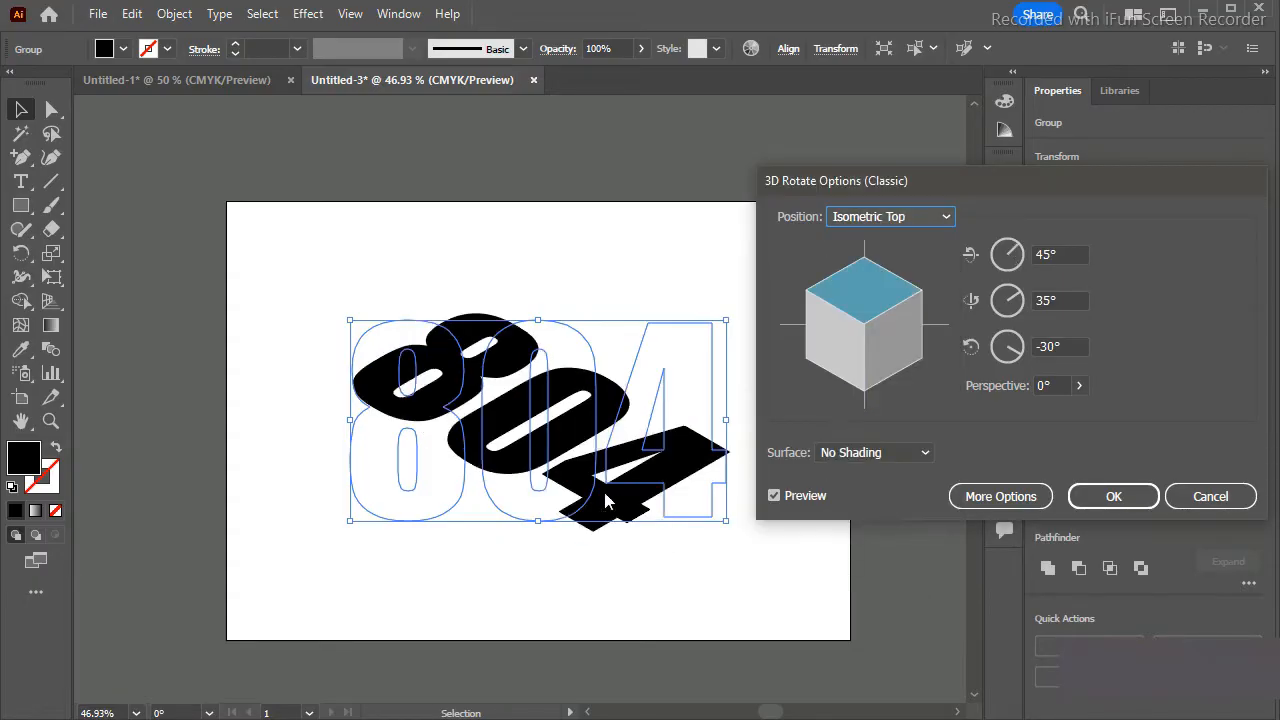
{"action": "left_click", "coordinate": [1116, 495]}
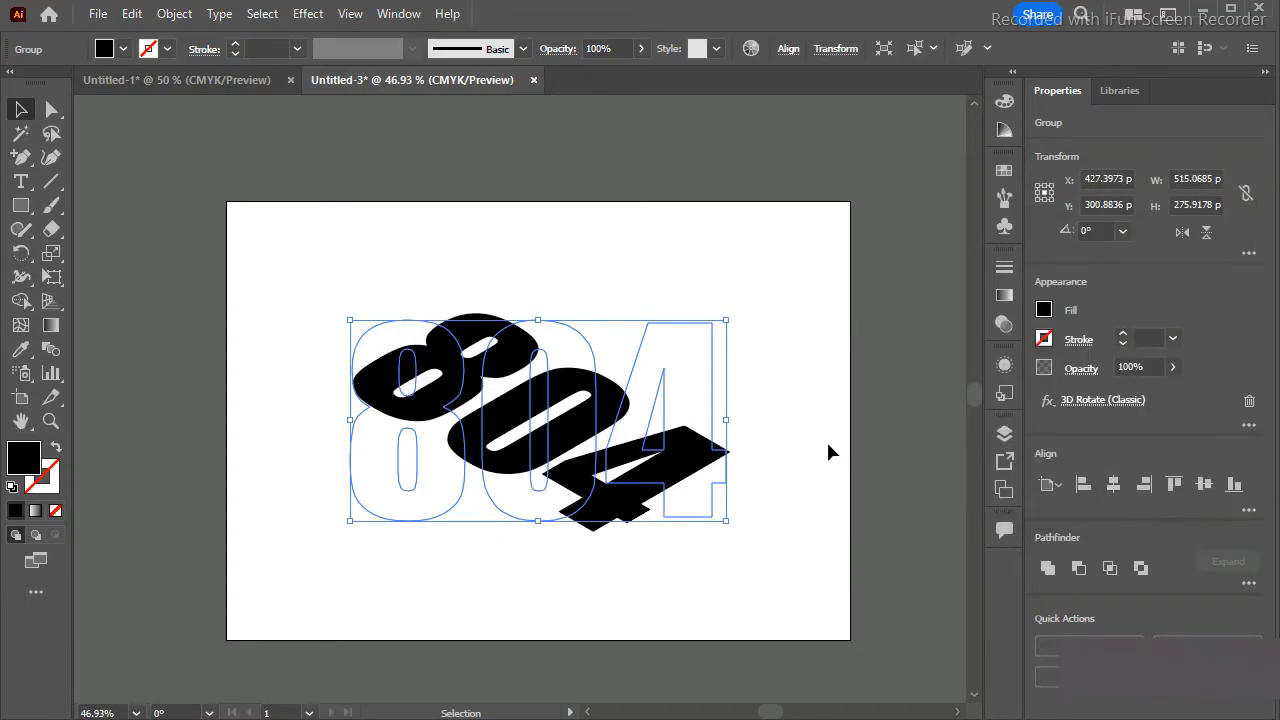
Enlarge the rotated 804 group proportionally to about 641 by 356 pt and reposition it near the middle of the artboard.
{"action": "left_click_drag", "start_coordinate": [727, 520], "coordinate": [779, 561]}
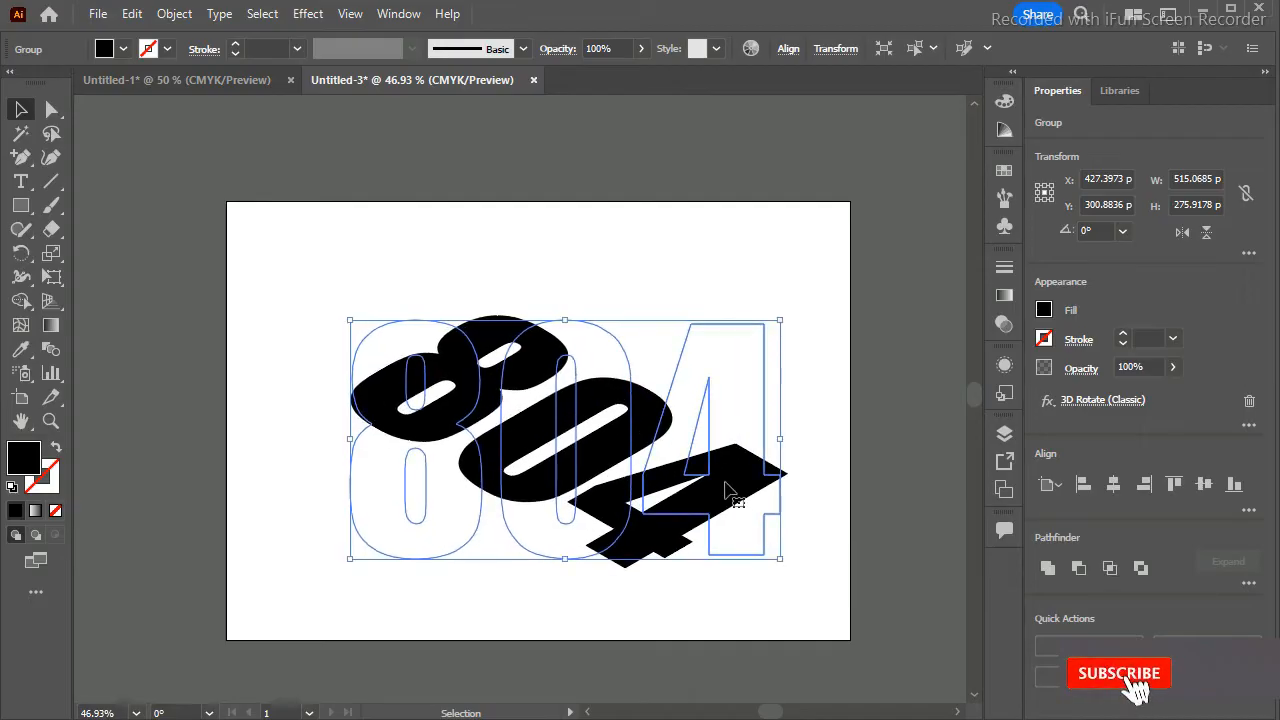
{"action": "left_click_drag", "start_coordinate": [740, 490], "coordinate": [719, 476]}
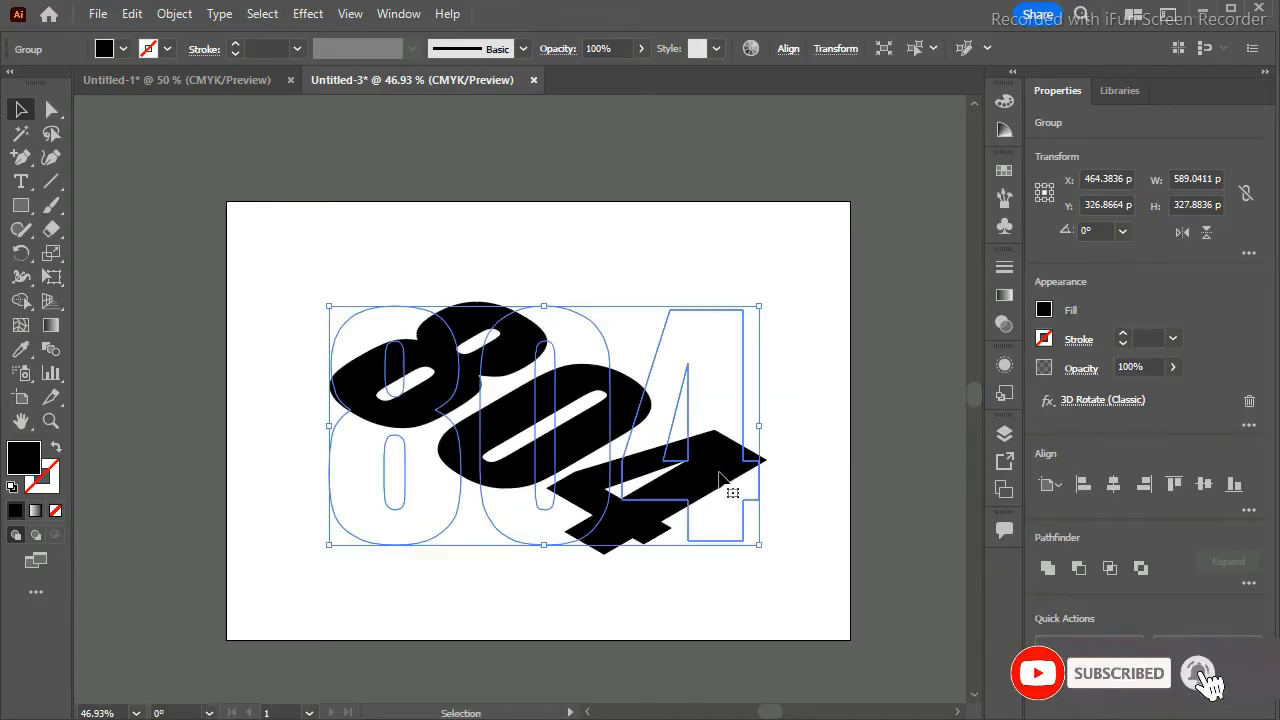
{"action": "left_click_drag", "start_coordinate": [760, 544], "coordinate": [794, 563]}
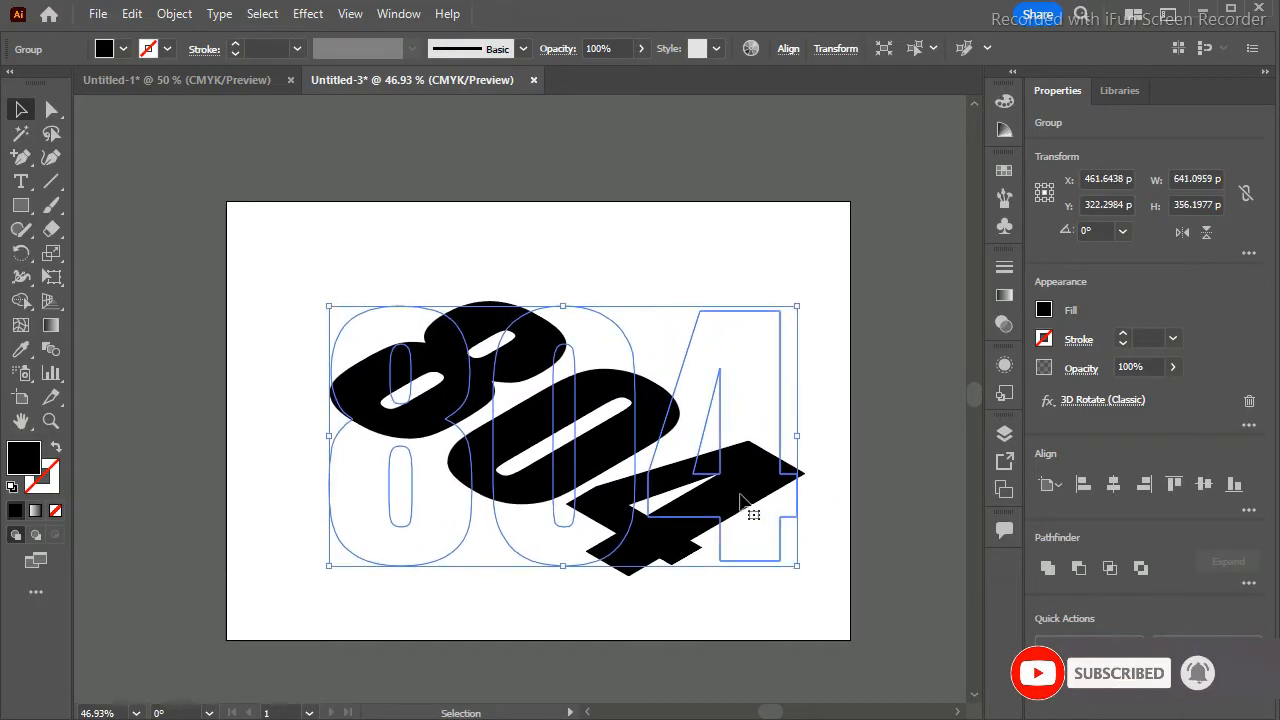
{"action": "left_click_drag", "start_coordinate": [733, 493], "coordinate": [719, 493]}
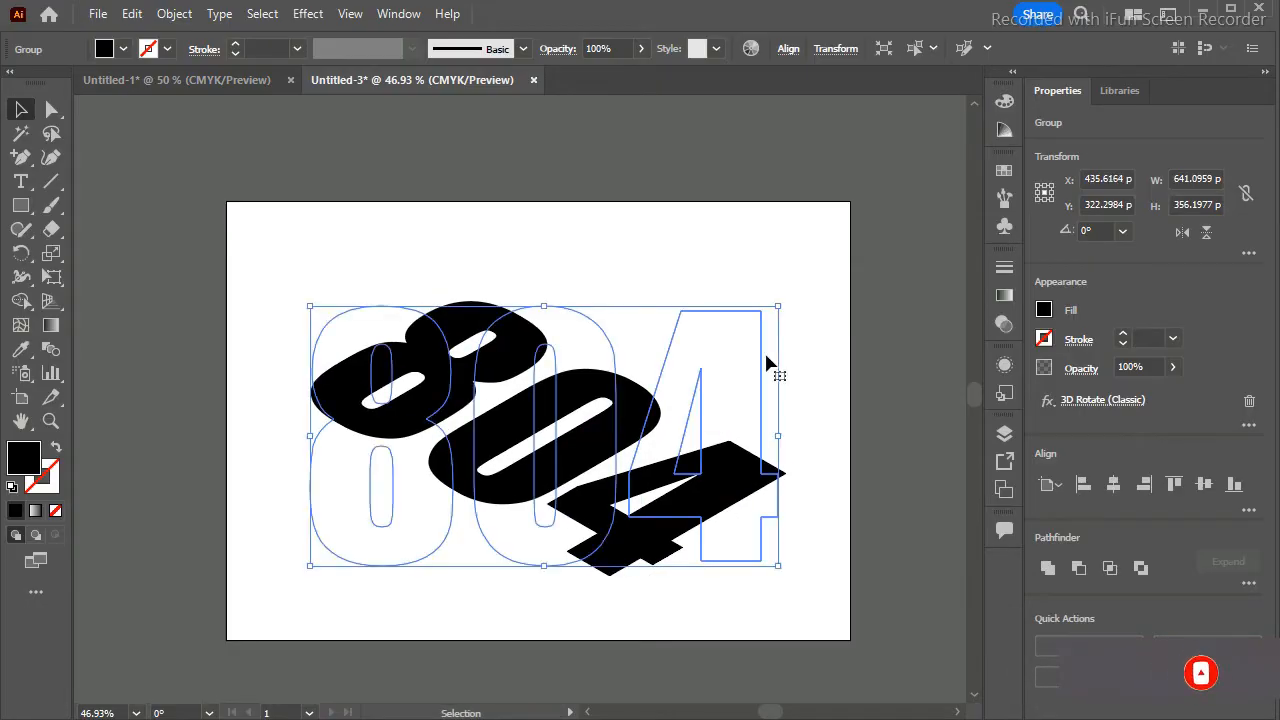
{"action": "left_click", "coordinate": [807, 366]}
Expand the appearance of the rotated 804 group.
{"action": "left_click", "coordinate": [652, 415]}
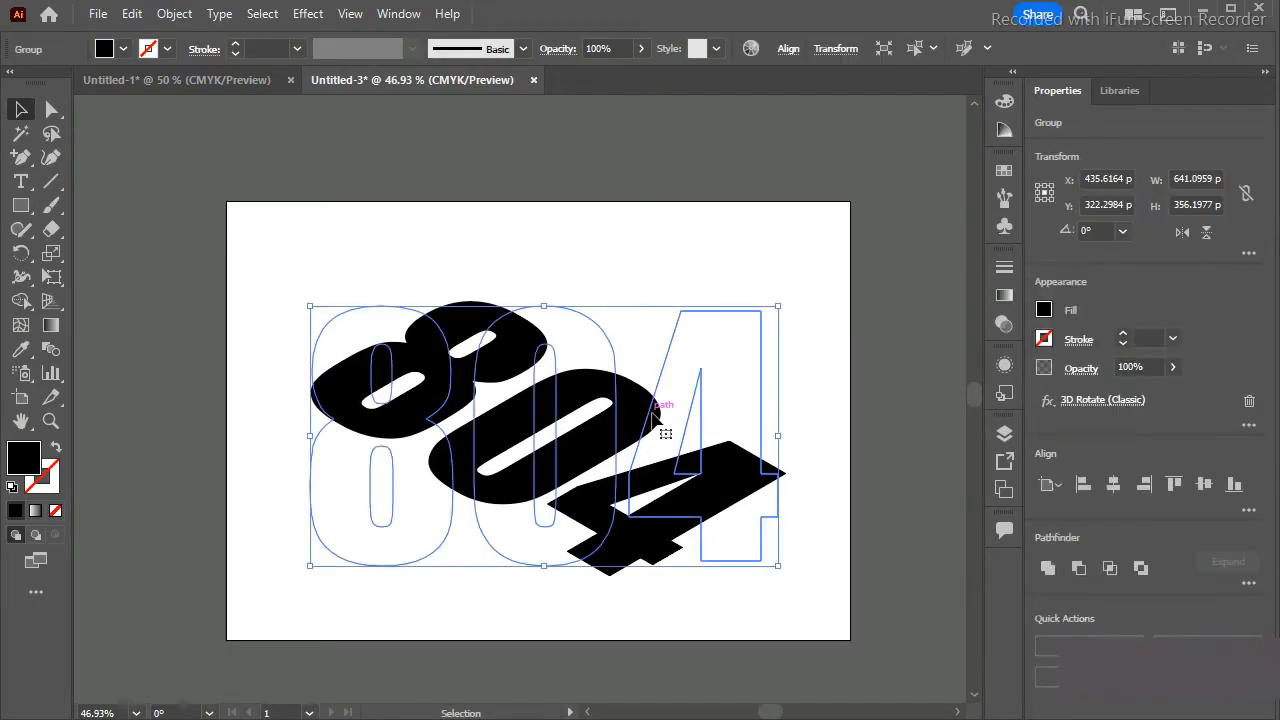
{"action": "right_click", "coordinate": [654, 419]}
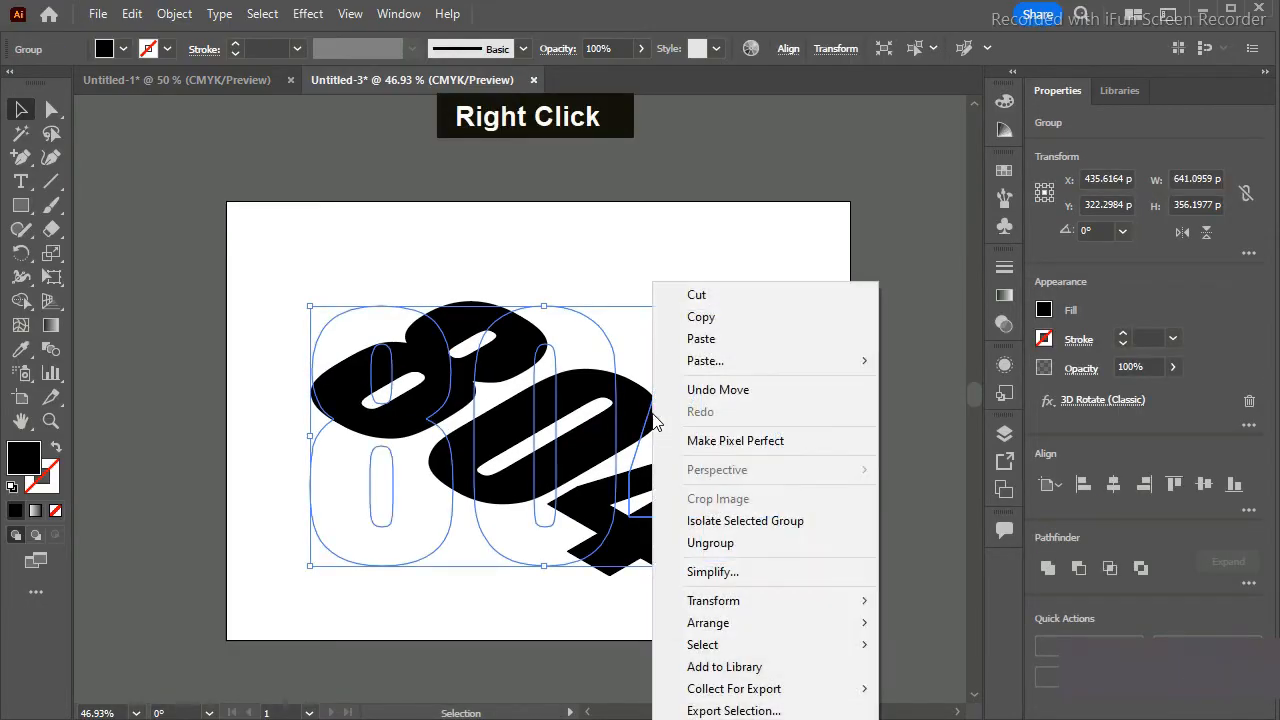
{"action": "left_click", "coordinate": [173, 16]}
{"action": "left_click", "coordinate": [292, 284]}
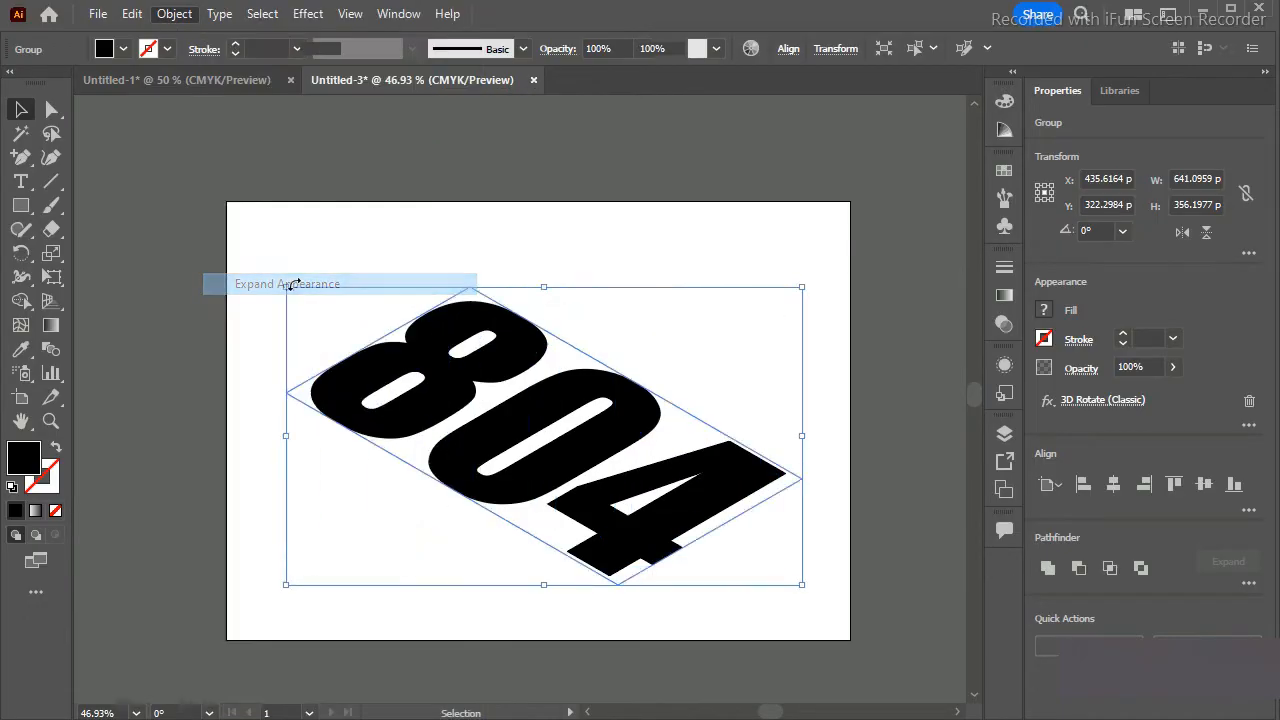
{"action": "left_click", "coordinate": [684, 212]}
Move the expanded clip group slightly upward in isolation mode, to a Y position of about 315.6 pt, and exit isolation.
{"action": "left_click", "coordinate": [632, 435]}
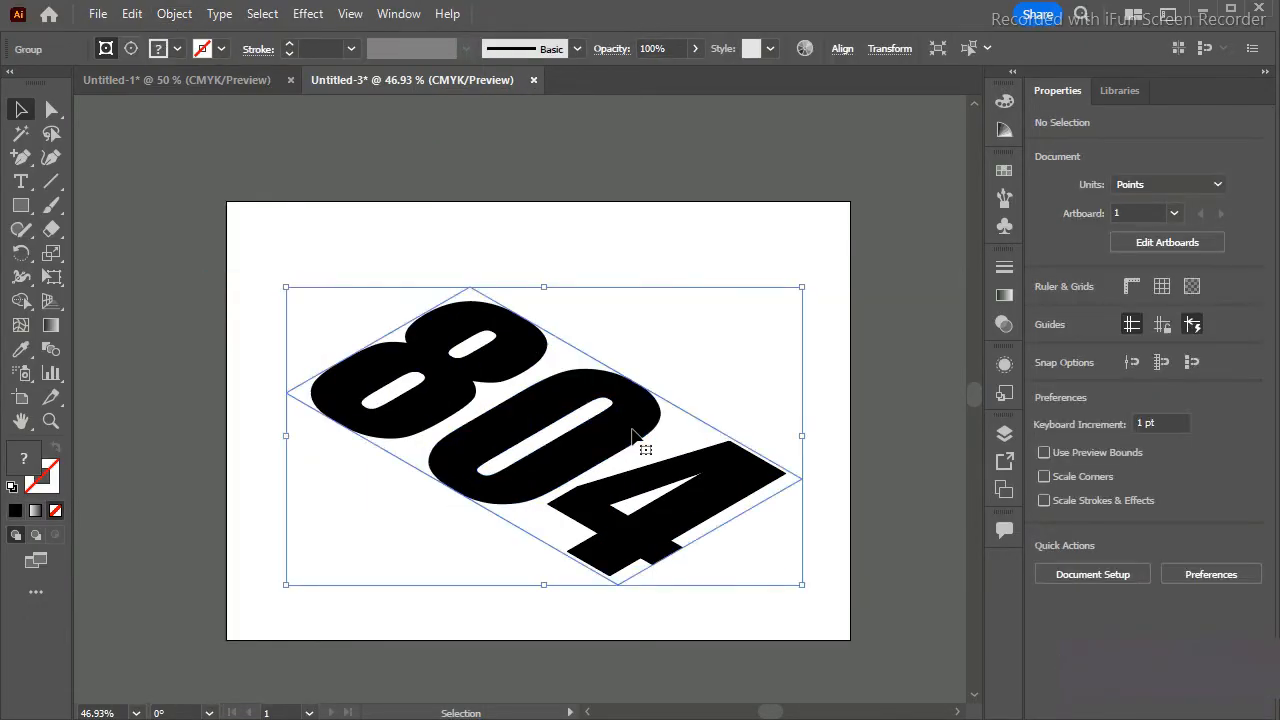
{"action": "double_click", "coordinate": [583, 357]}
{"action": "key", "text": "ctrl+z"}
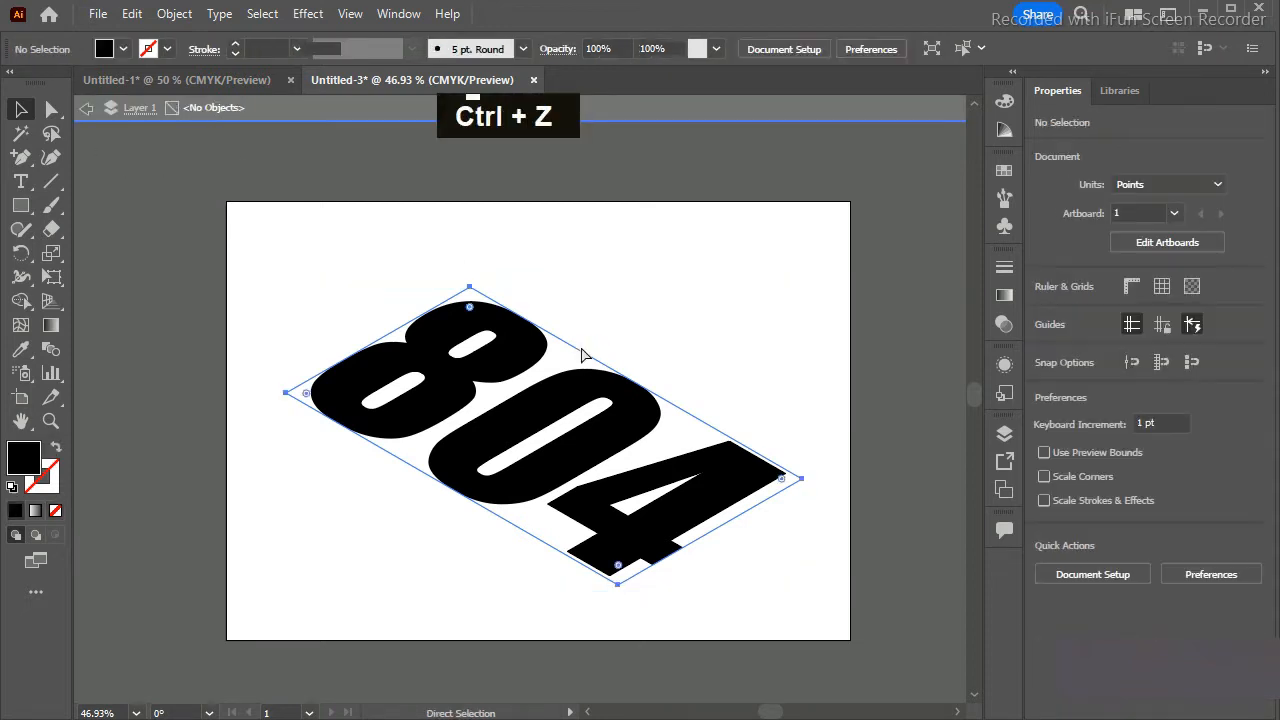
{"action": "left_click_drag", "start_coordinate": [583, 357], "coordinate": [588, 352]}
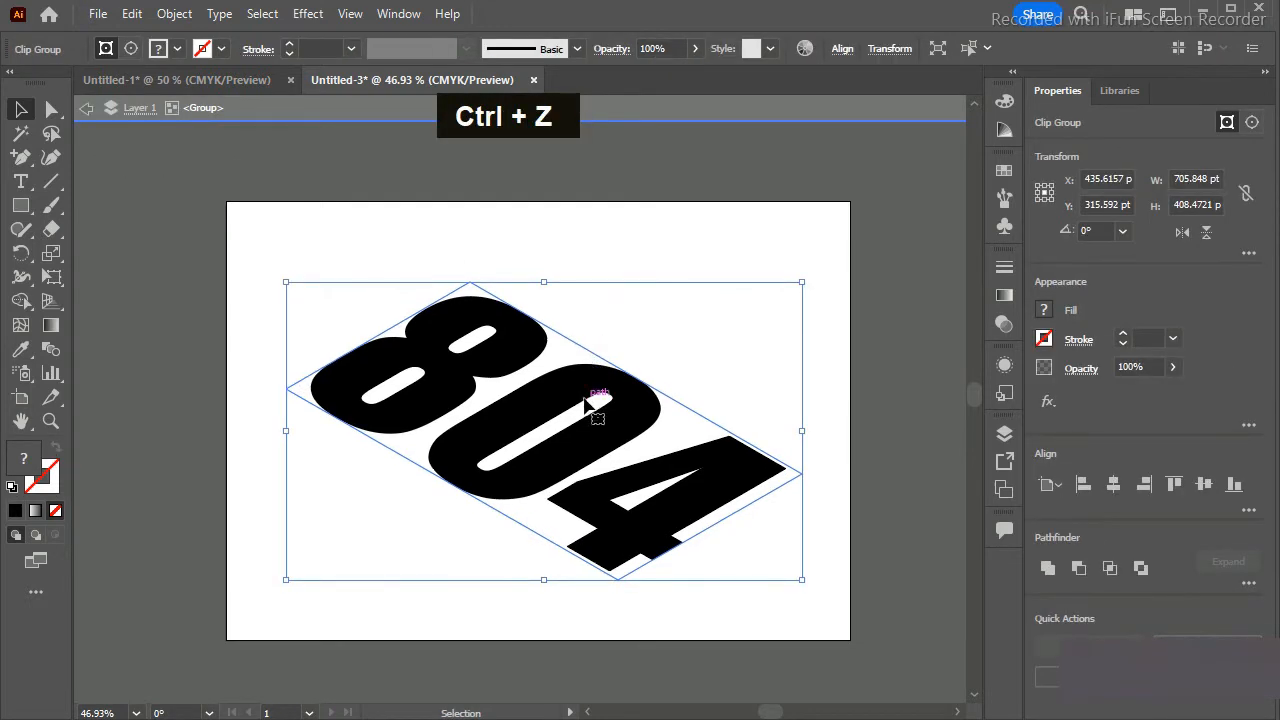
{"action": "key", "text": "Escape"}
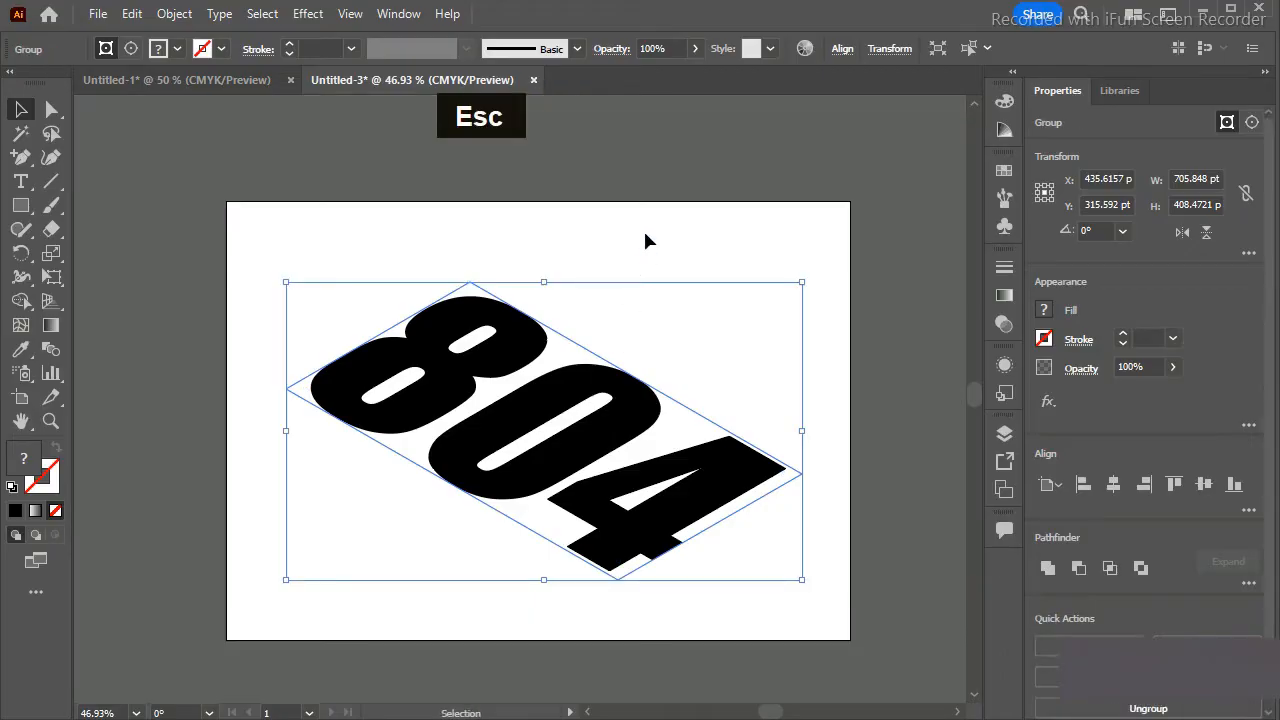
Ungroup the expanded 804 artwork once and deselect it.
{"action": "left_click", "coordinate": [645, 240]}
{"action": "left_click", "coordinate": [623, 409]}
{"action": "right_click", "coordinate": [623, 409]}
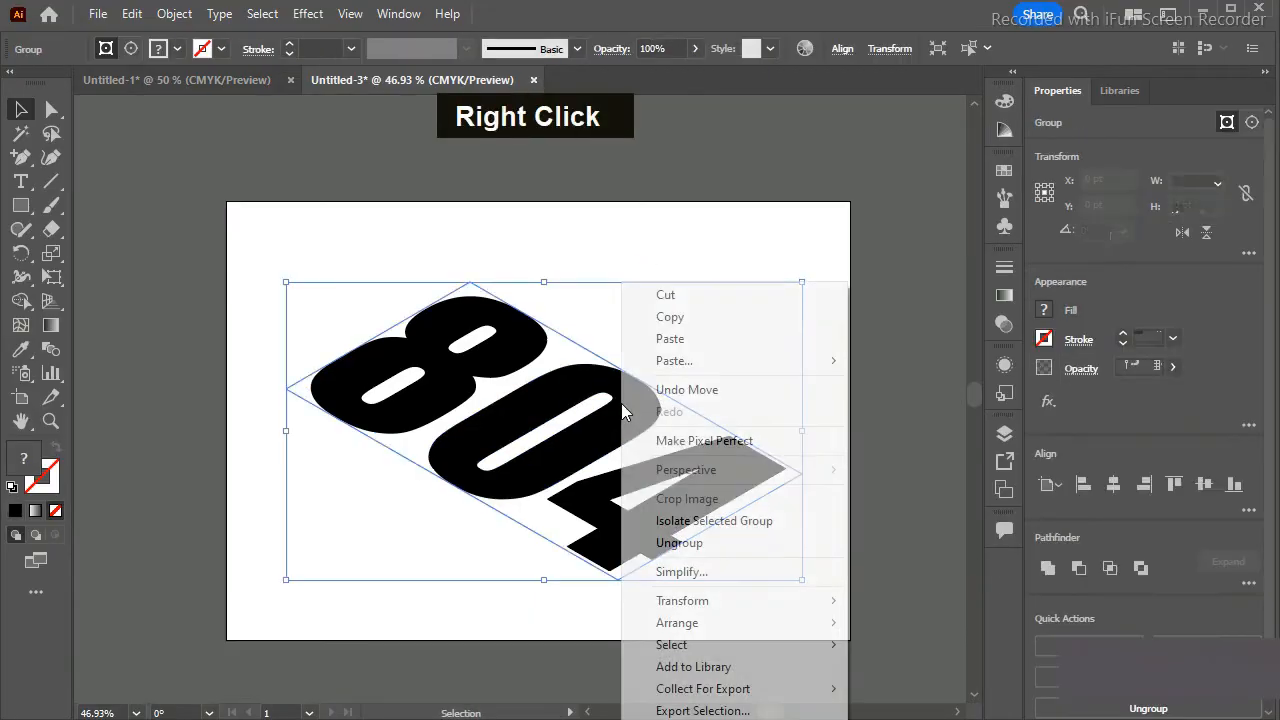
{"action": "left_click", "coordinate": [686, 548]}
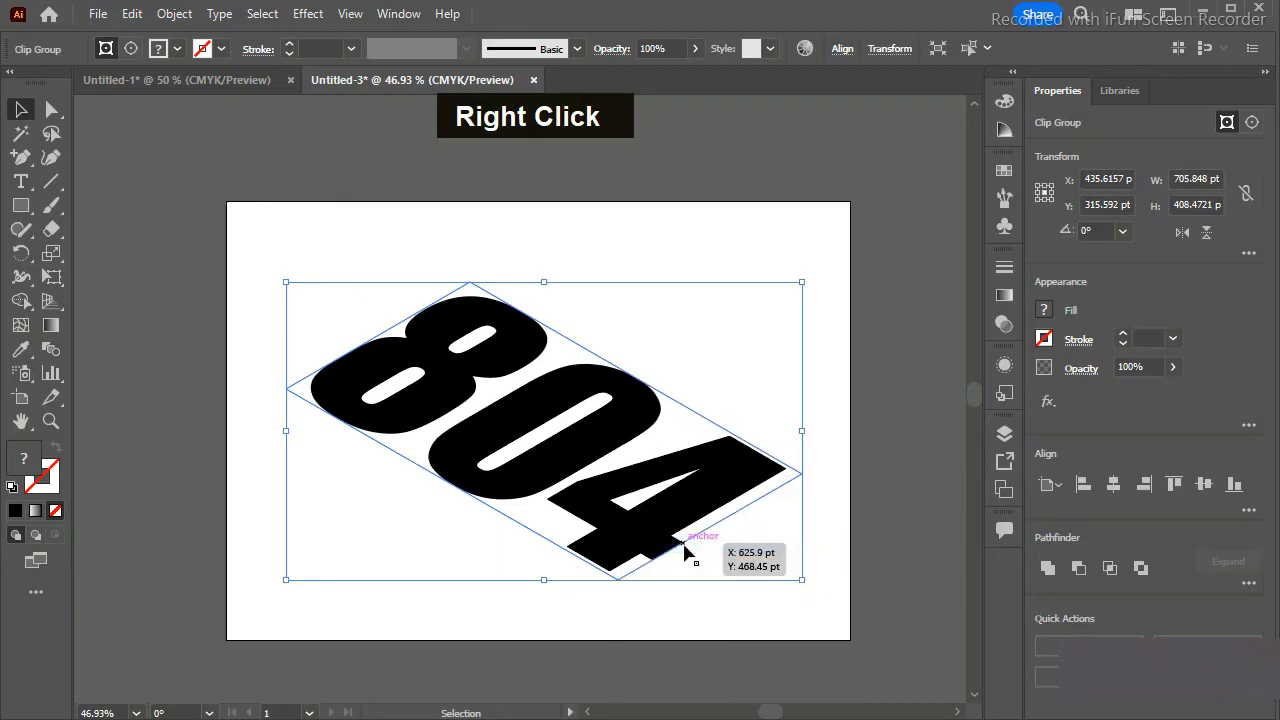
{"action": "left_click", "coordinate": [678, 247]}
Isolate the expanded clip group, delete the rectangular path around the 804, and exit isolation.
{"action": "left_click", "coordinate": [600, 367]}
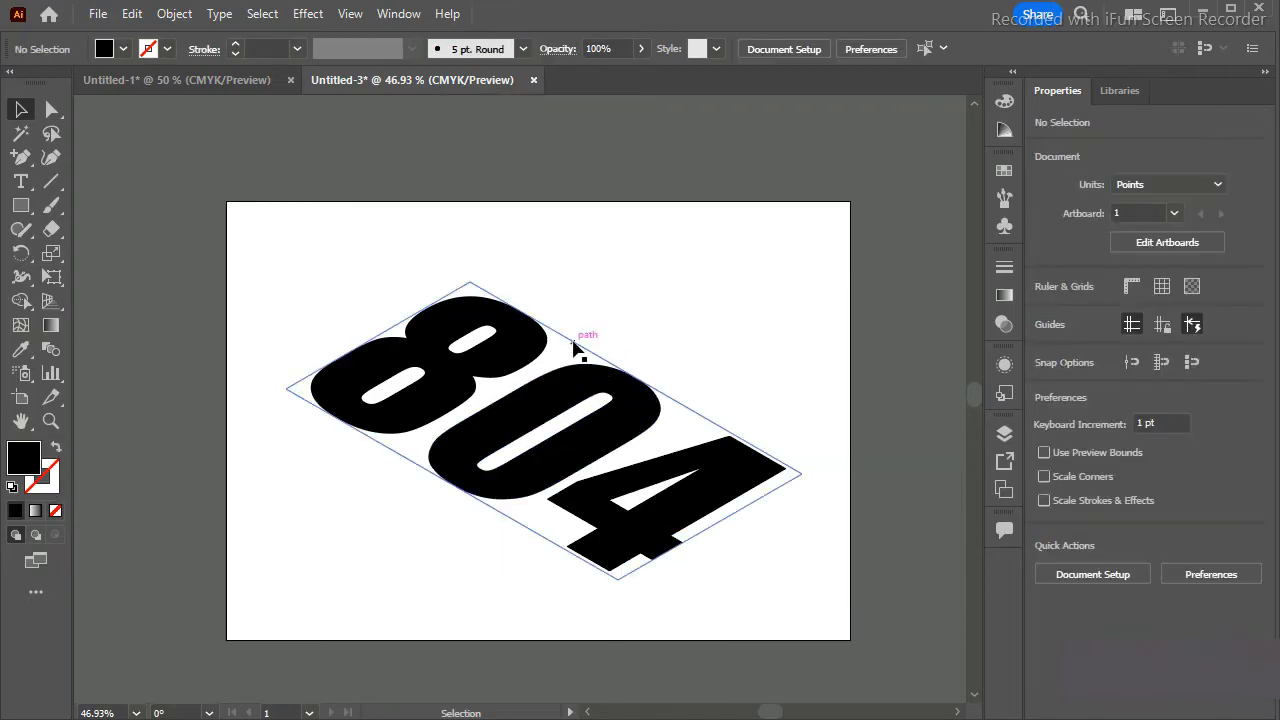
{"action": "double_click", "coordinate": [575, 347]}
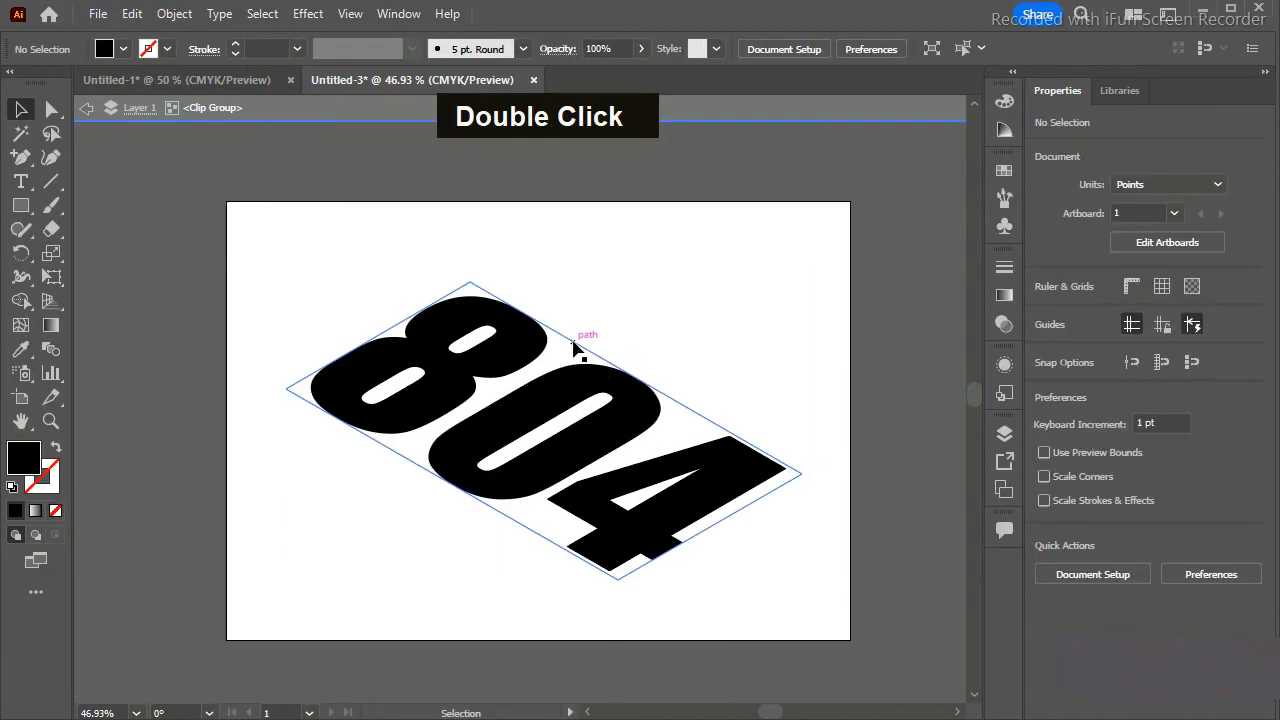
{"action": "left_click", "coordinate": [575, 347]}
{"action": "key", "text": "Delete"}
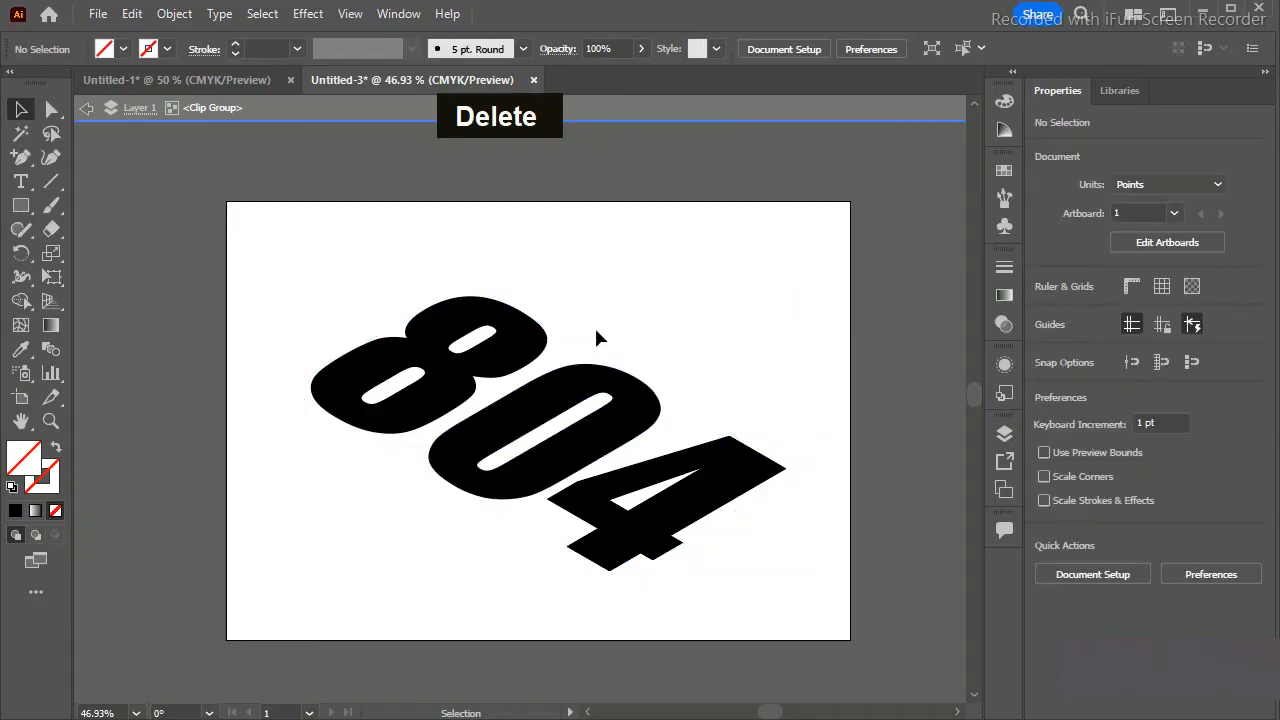
{"action": "double_click", "coordinate": [684, 350]}
{"action": "left_click", "coordinate": [632, 420]}
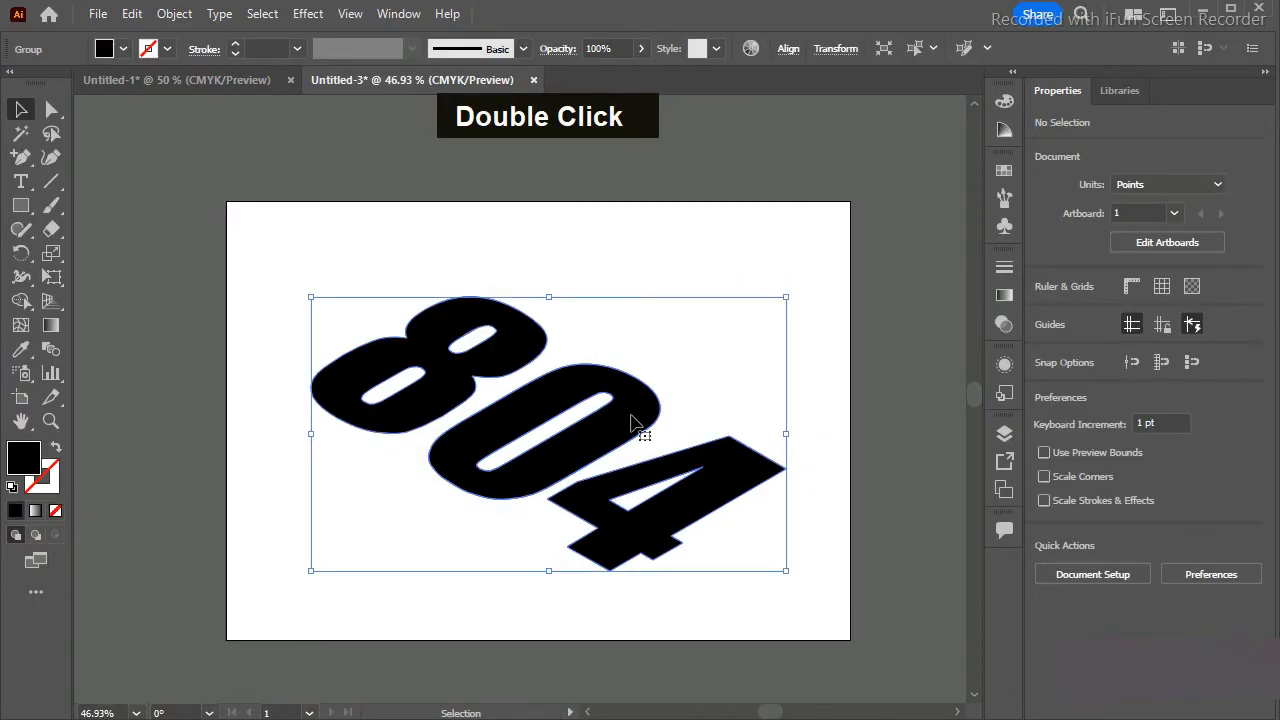
{"action": "right_click", "coordinate": [632, 420]}
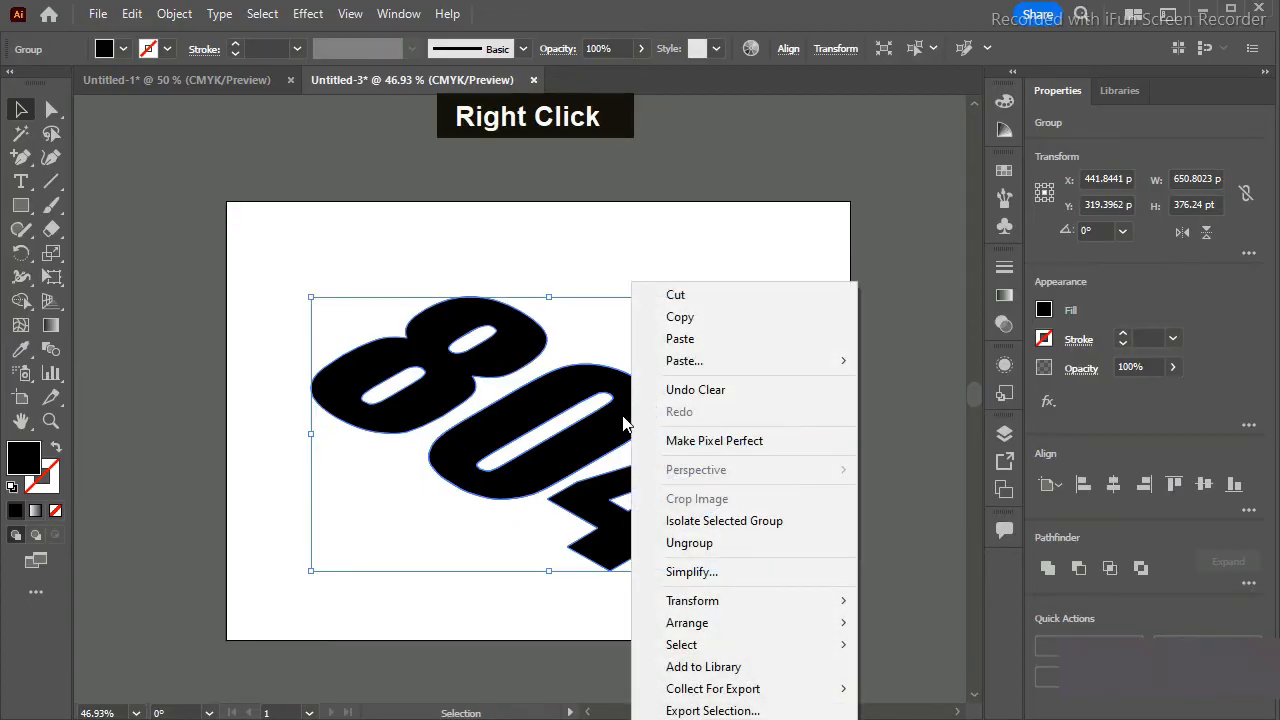
{"action": "key", "text": "Escape"}
{"action": "right_click", "coordinate": [625, 421]}
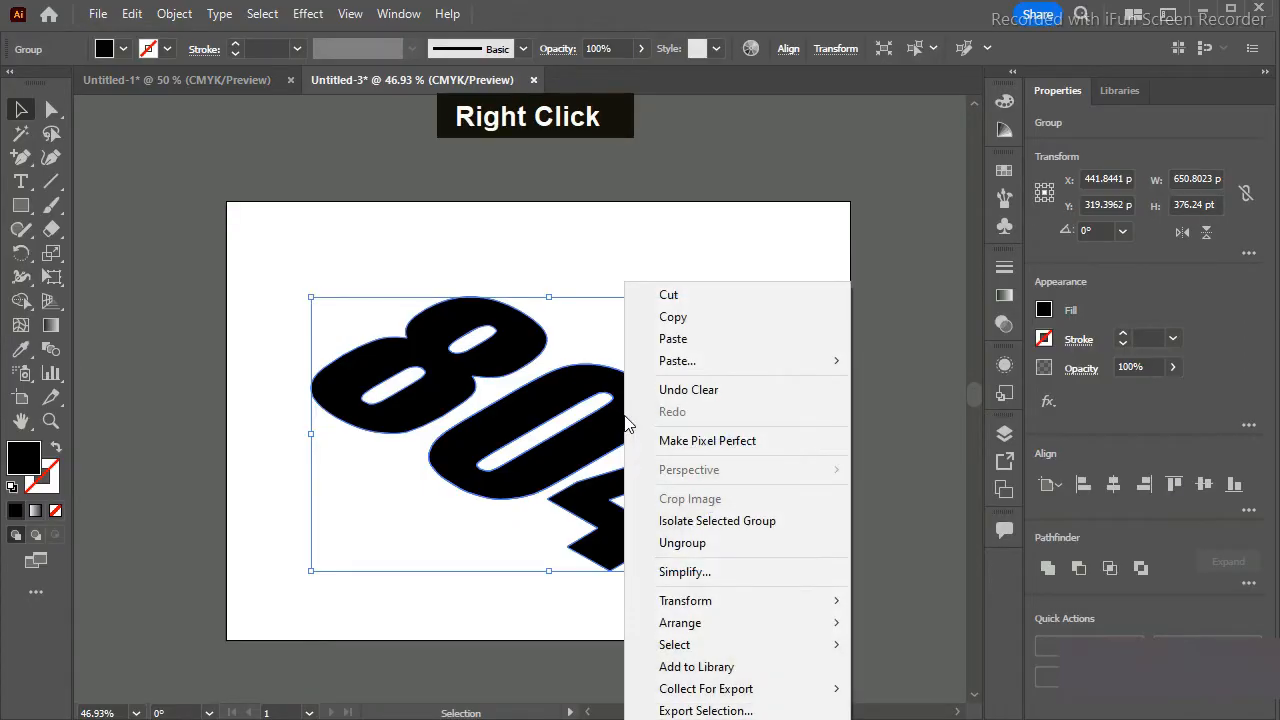
{"action": "left_click", "coordinate": [700, 521]}
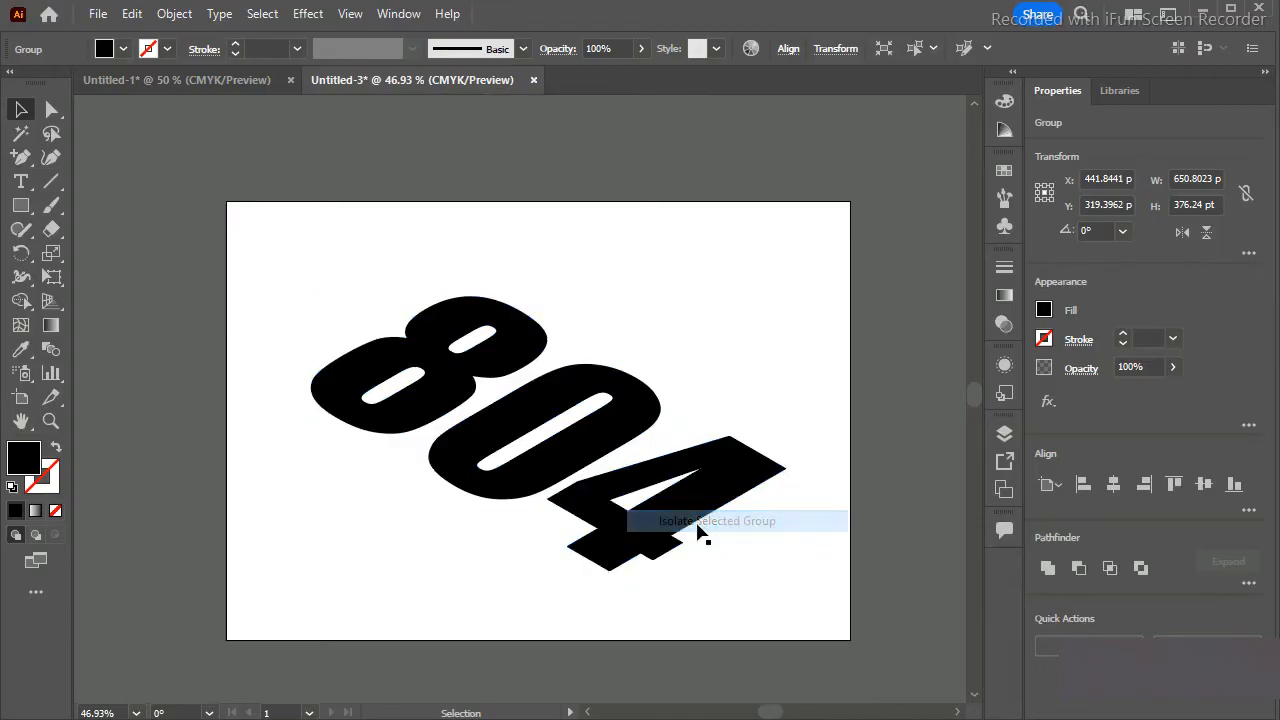
{"action": "left_click", "coordinate": [632, 412]}
{"action": "key", "text": "Escape"}
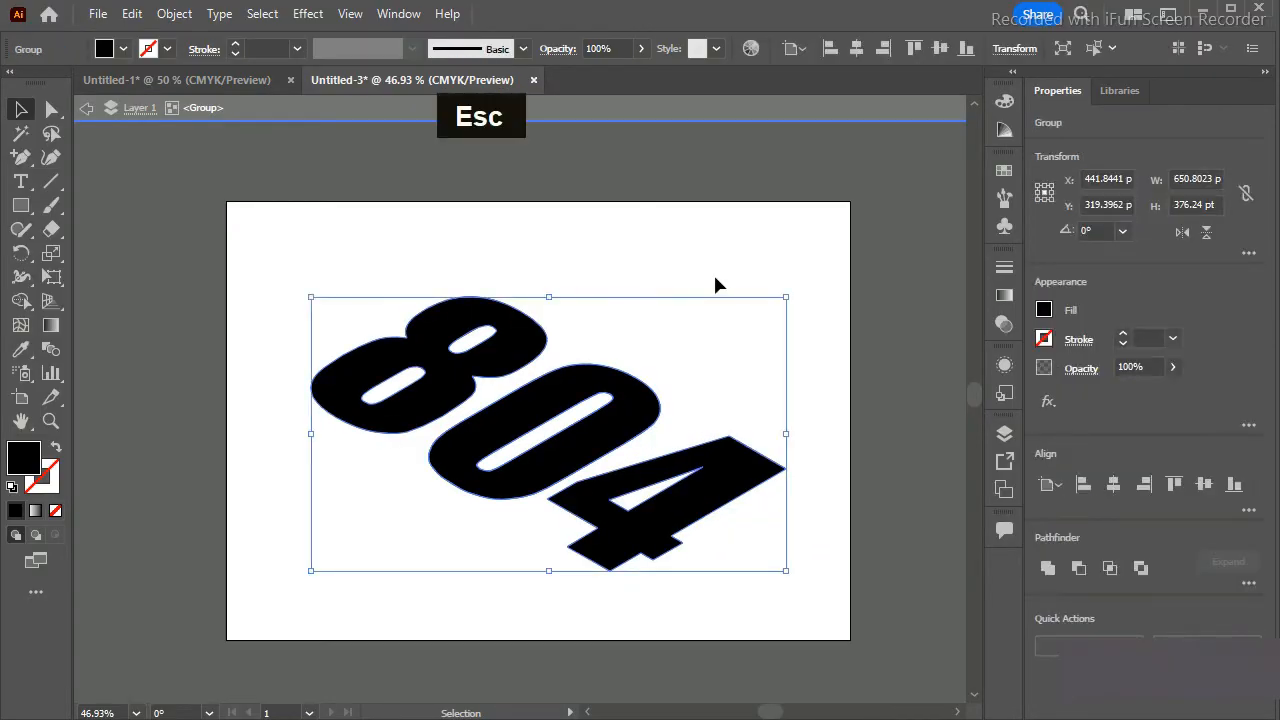
Ungroup the 804 artwork until each digit is a separate compound path, and select the 0 alone.
{"action": "right_click", "coordinate": [628, 408]}
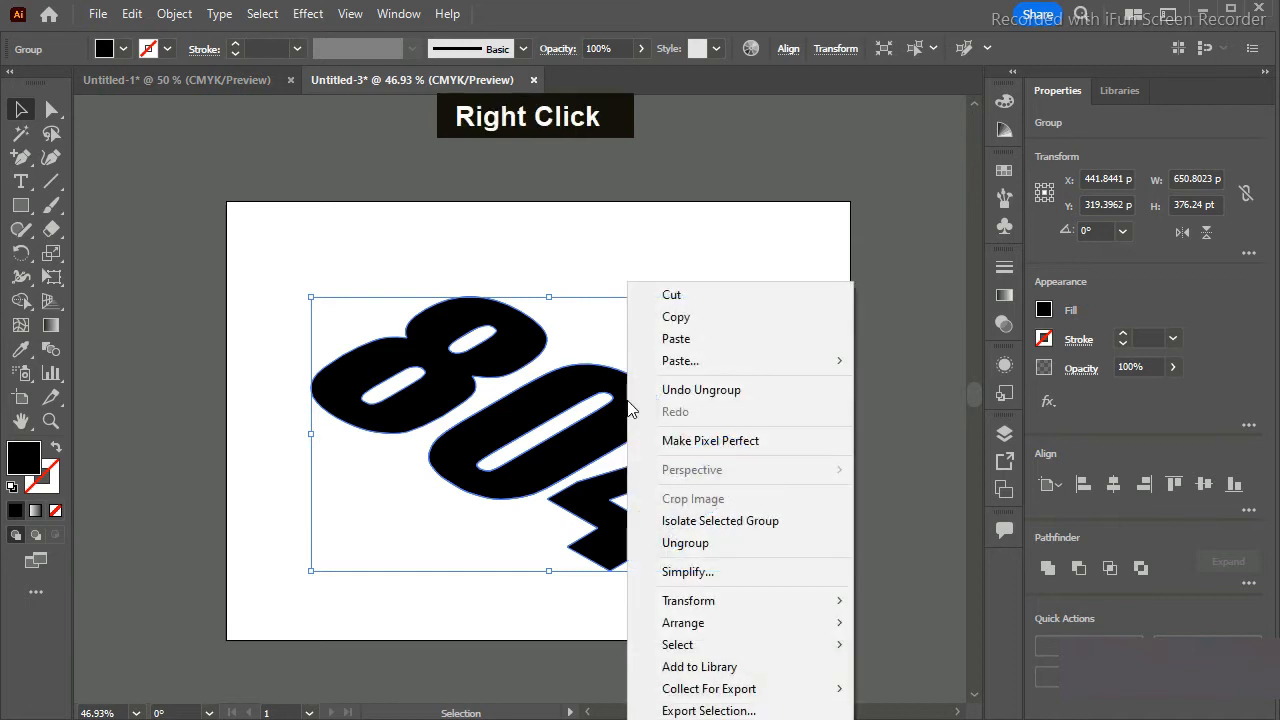
{"action": "left_click", "coordinate": [685, 543]}
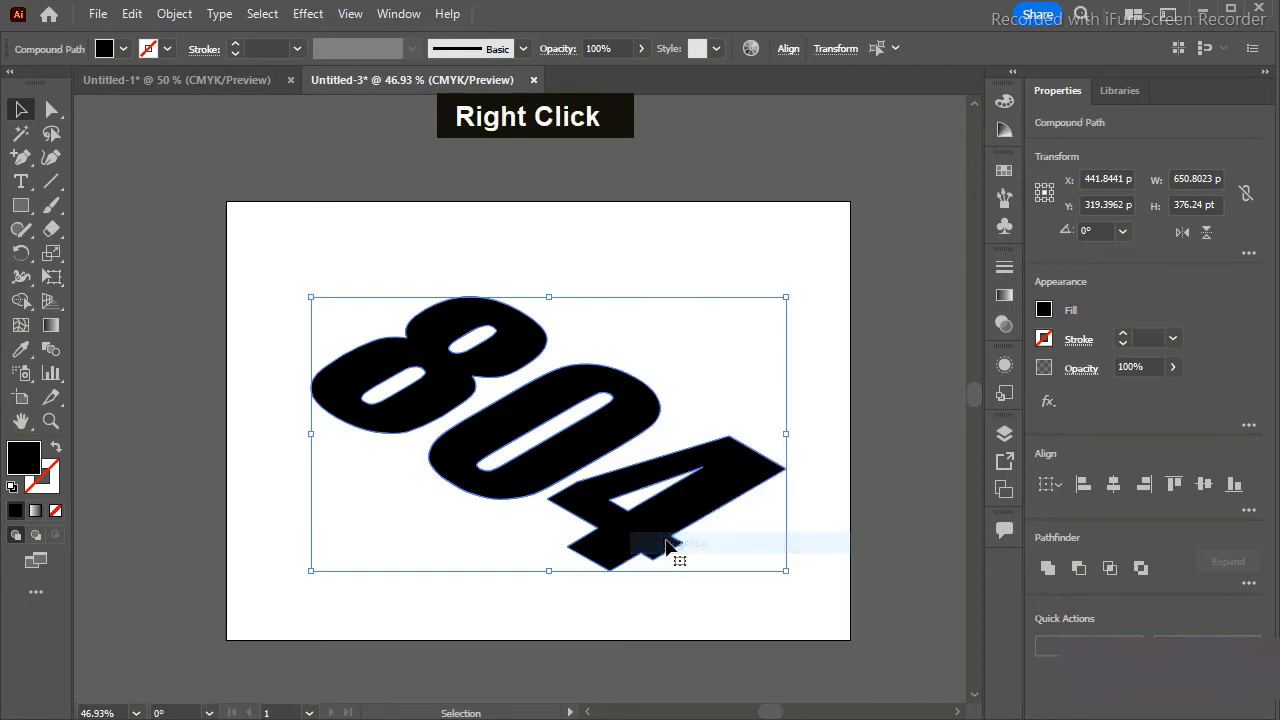
{"action": "left_click", "coordinate": [697, 316]}
{"action": "left_click", "coordinate": [636, 396]}
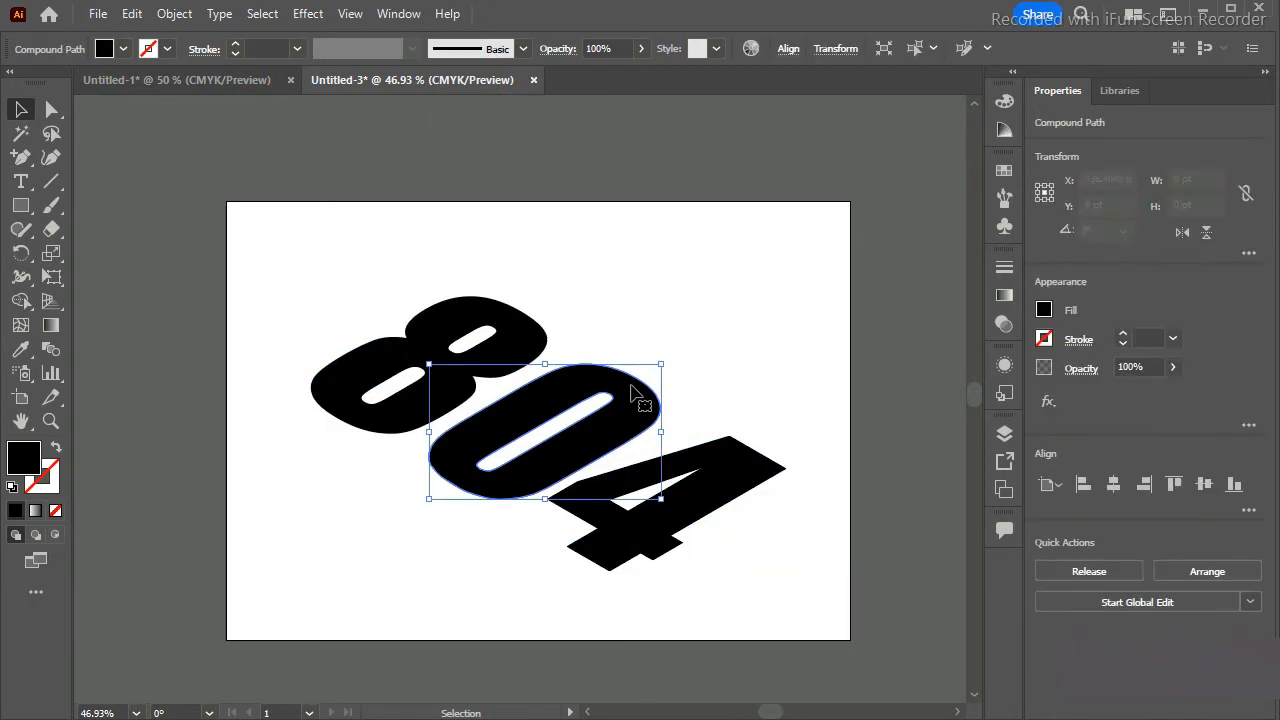
Check that the 8, 0 and 4 can be selected individually as compound paths.
{"action": "left_click", "coordinate": [503, 331]}
{"action": "left_click", "coordinate": [634, 409]}
{"action": "right_click", "coordinate": [634, 409]}
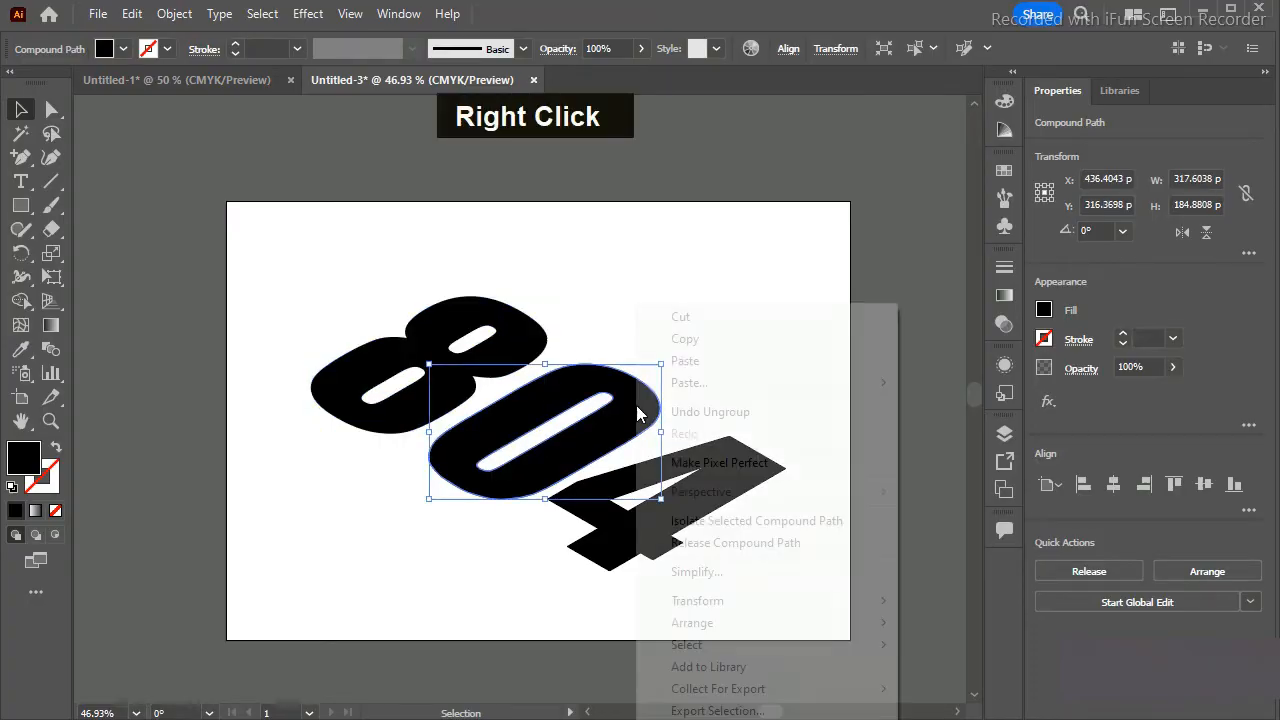
{"action": "left_click", "coordinate": [410, 293]}
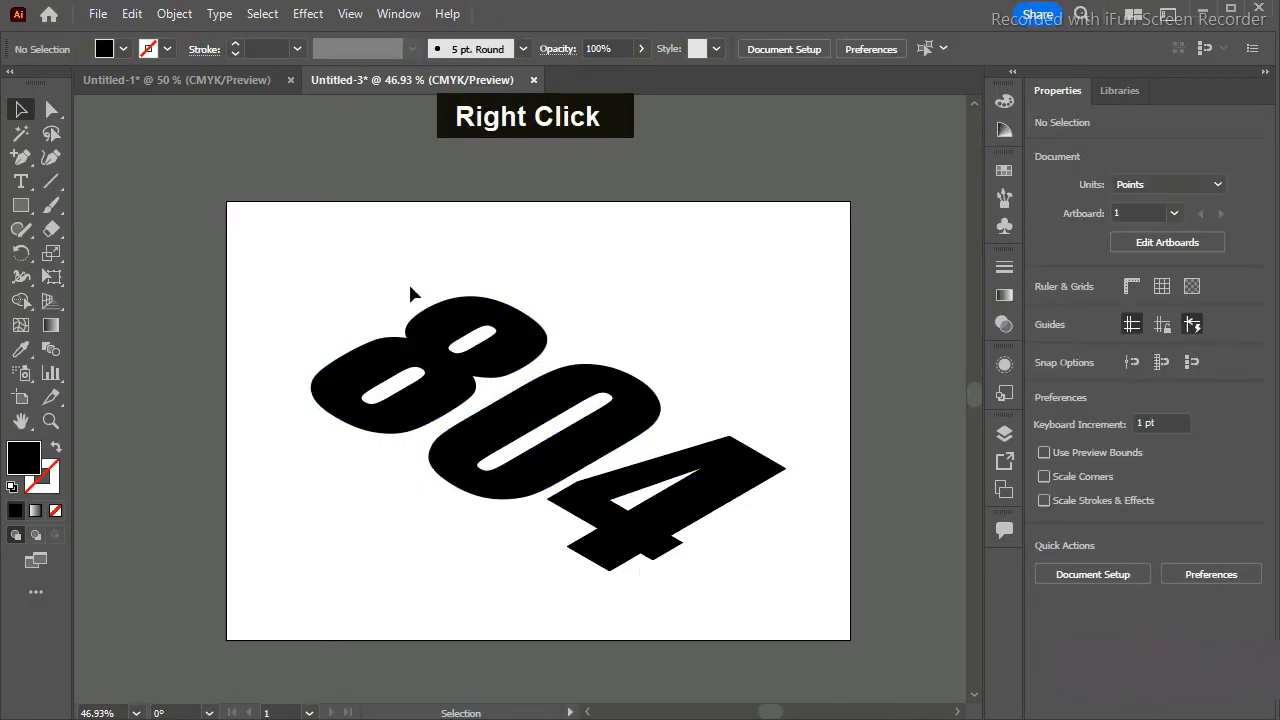
{"action": "left_click_drag", "start_coordinate": [362, 288], "coordinate": [901, 627]}
{"action": "left_click", "coordinate": [641, 436]}
{"action": "left_click", "coordinate": [524, 315]}
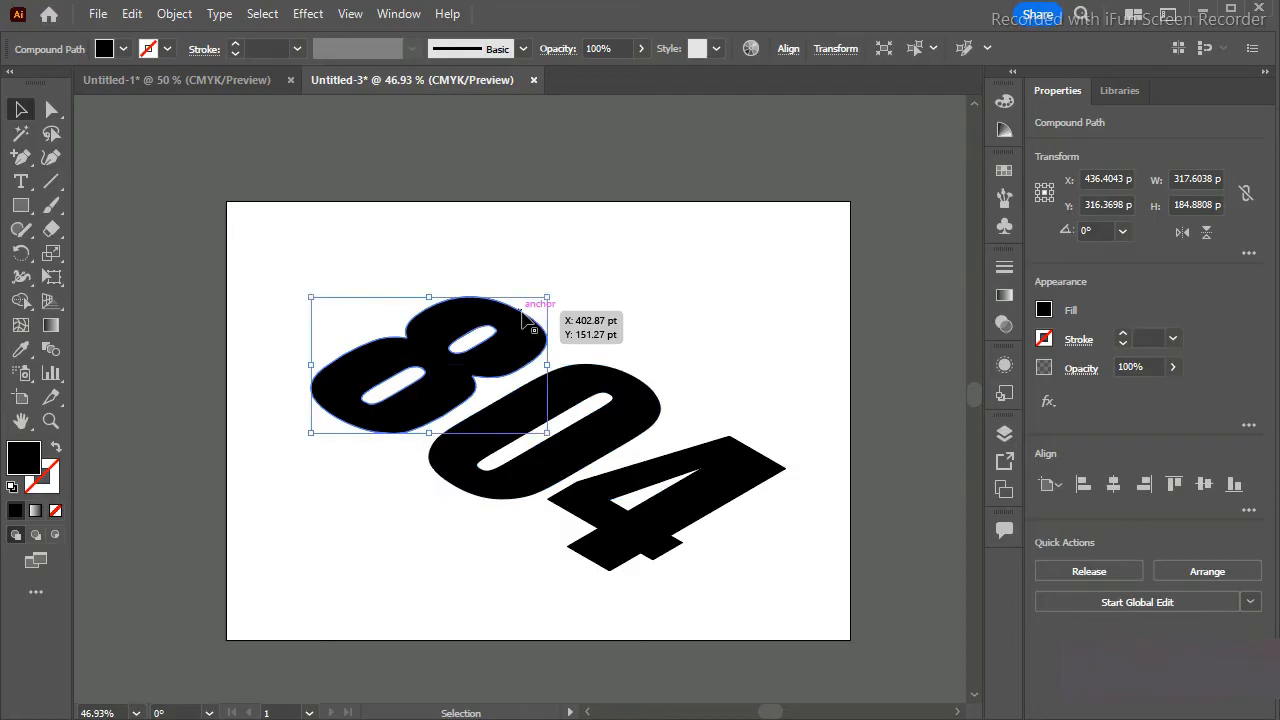
{"action": "left_click", "coordinate": [400, 272]}
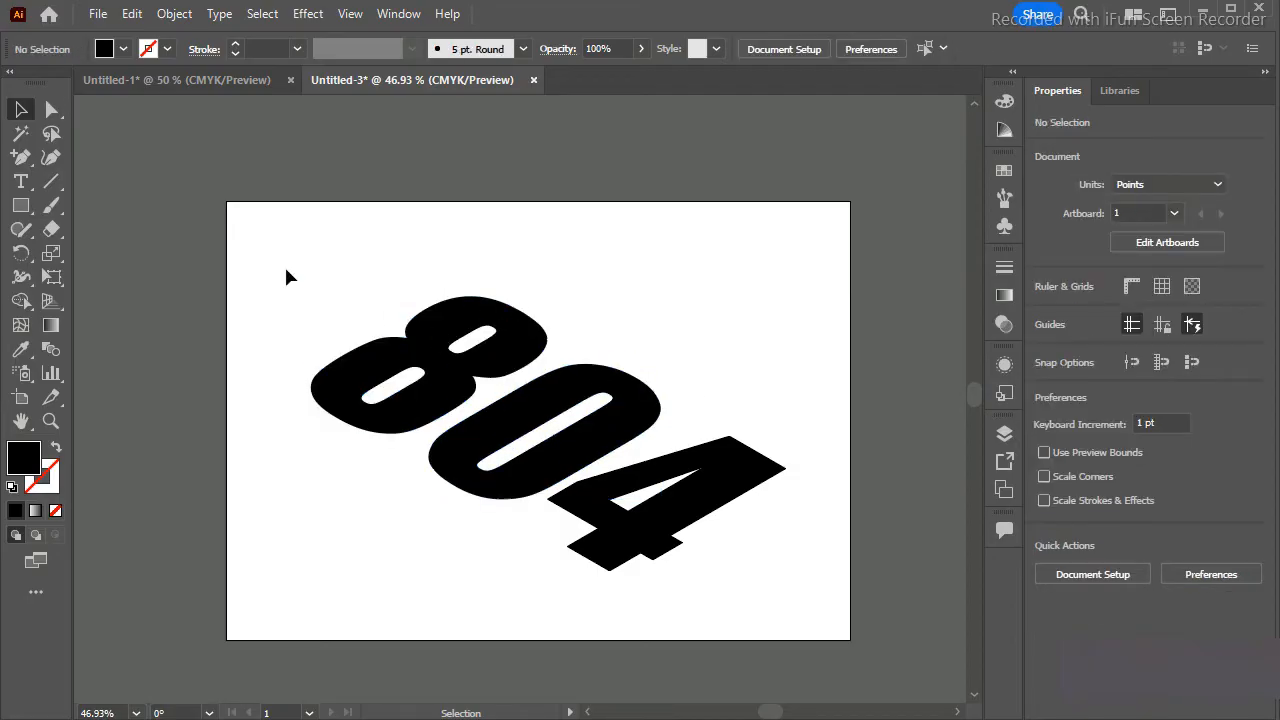
Select all three digits, copy them, paste the copies in front in the same place, and deselect.
{"action": "left_click_drag", "start_coordinate": [841, 579], "coordinate": [841, 579]}
{"action": "key", "text": "ctrl+c"}
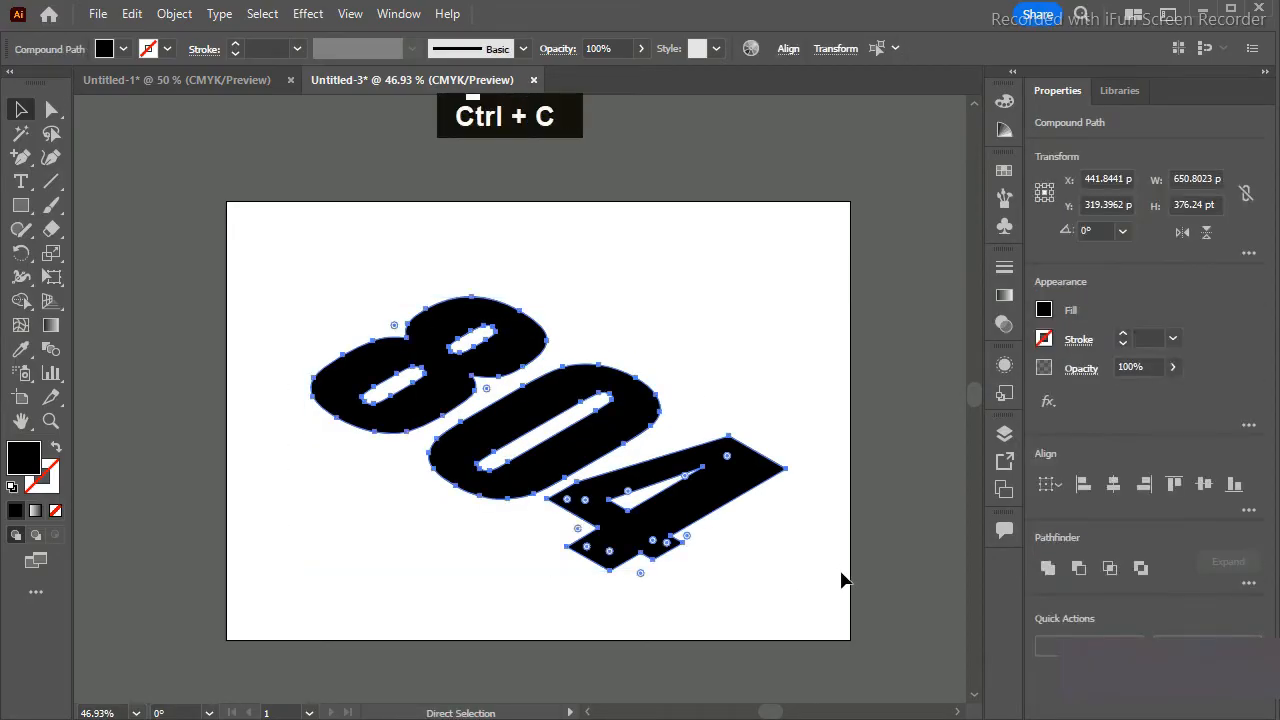
{"action": "key", "text": "ctrl+f"}
{"action": "left_click", "coordinate": [756, 340]}
Fill the front copies of the 8, 0 and 4 with an orange swatch and deselect them.
{"action": "left_click", "coordinate": [757, 462]}
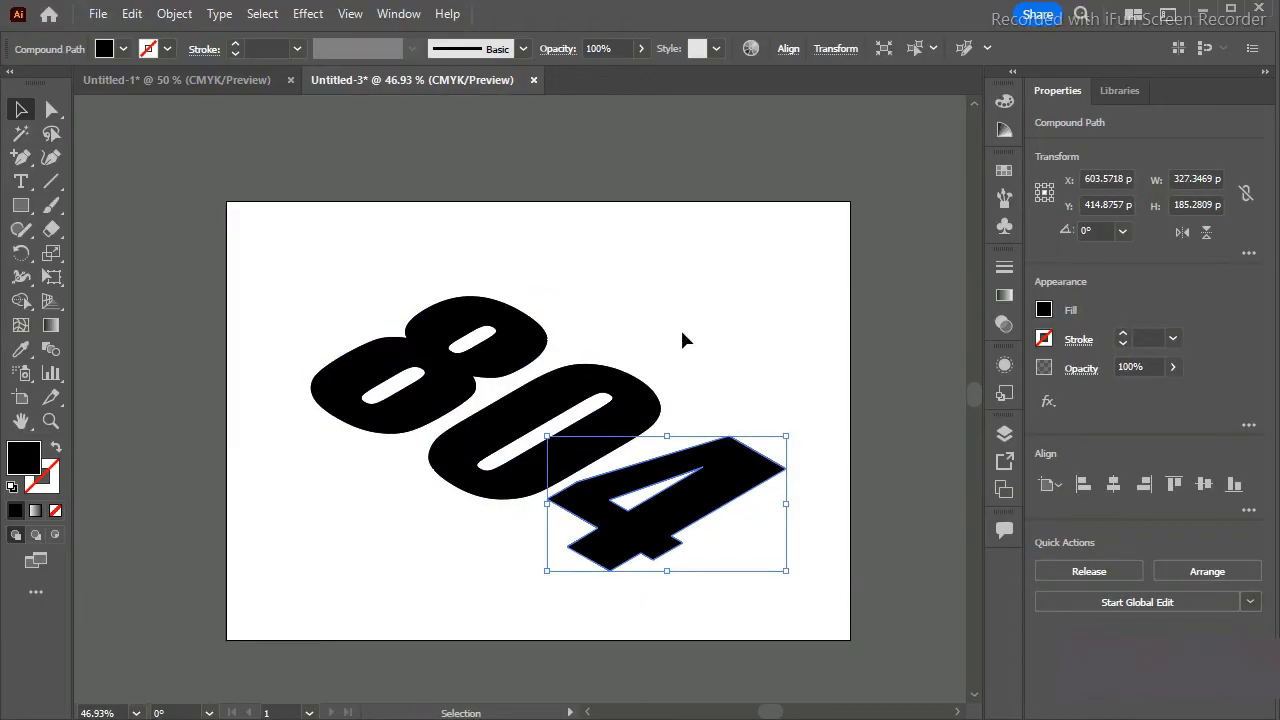
{"action": "left_click", "coordinate": [448, 325], "text": "shift"}
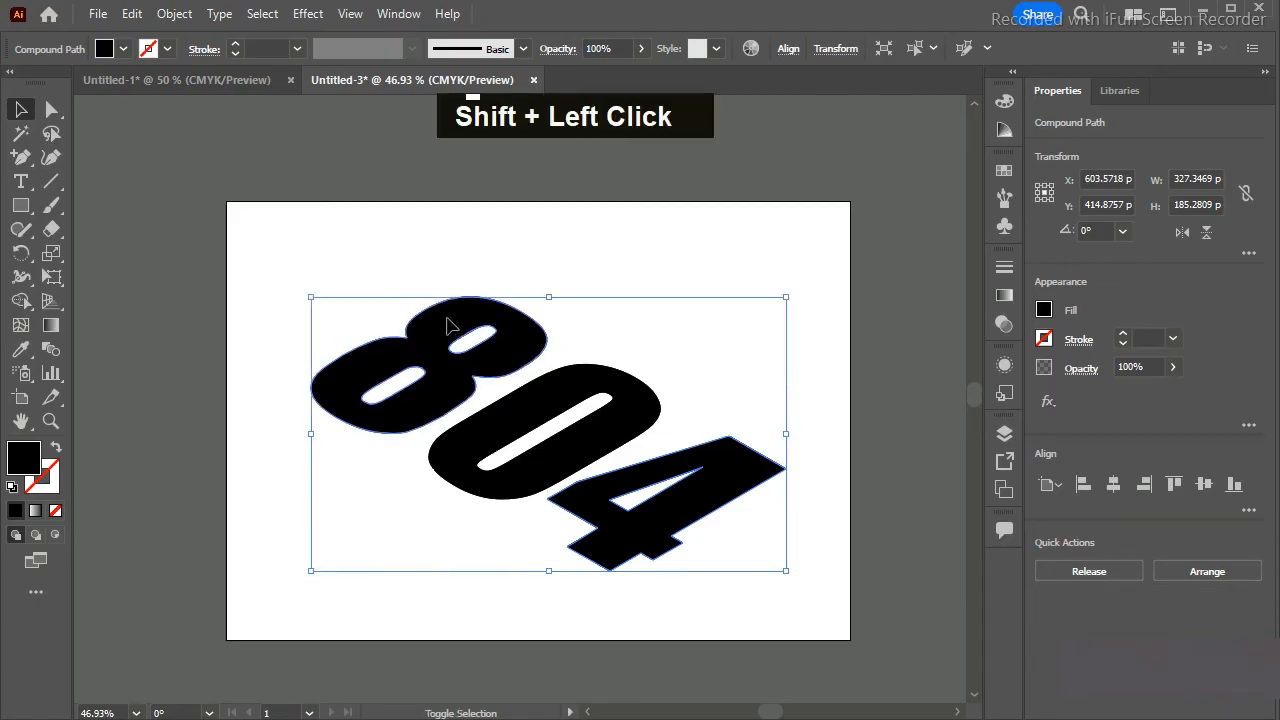
{"action": "left_click", "coordinate": [549, 390], "text": "shift"}
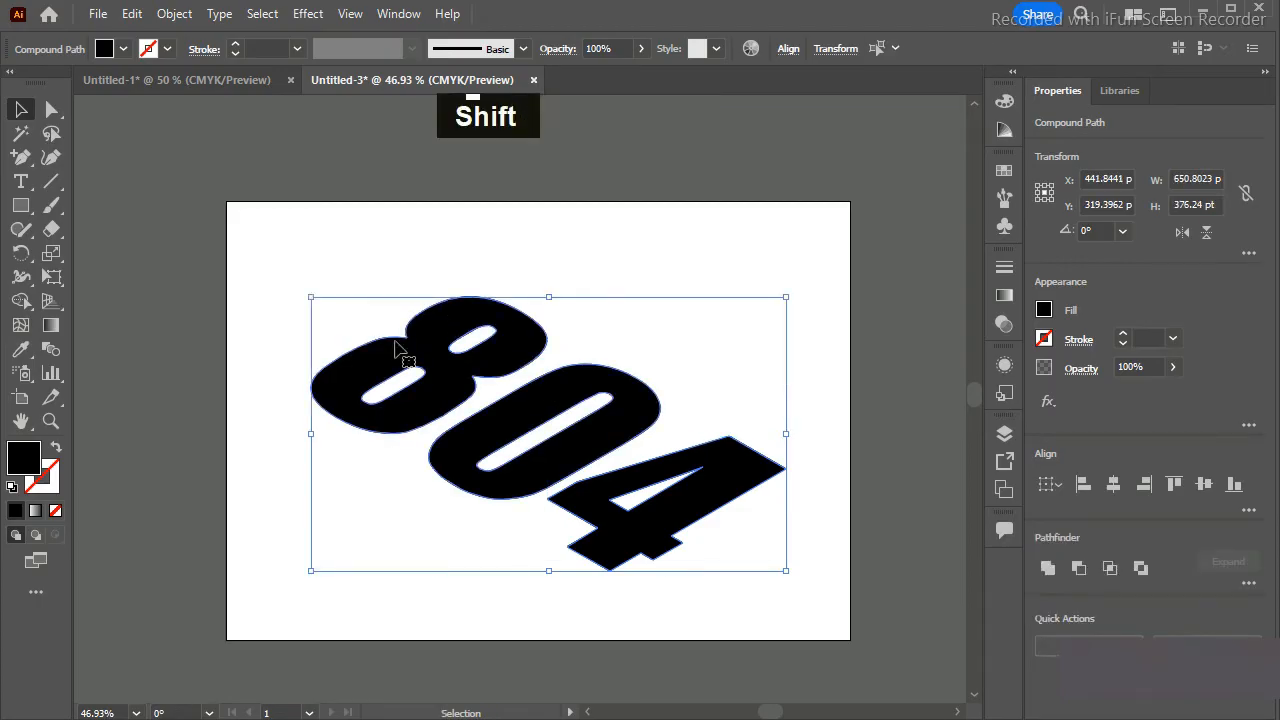
{"action": "left_click", "coordinate": [149, 50]}
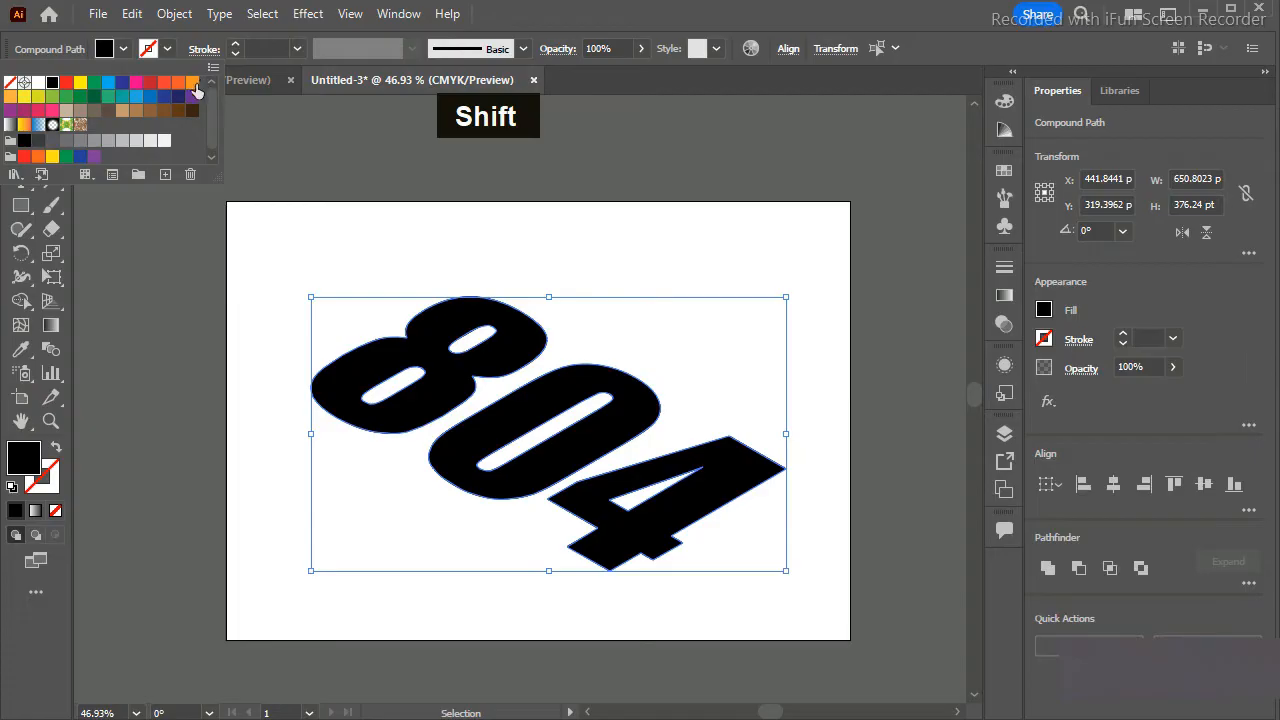
{"action": "left_click", "coordinate": [195, 87]}
{"action": "left_click", "coordinate": [583, 220]}
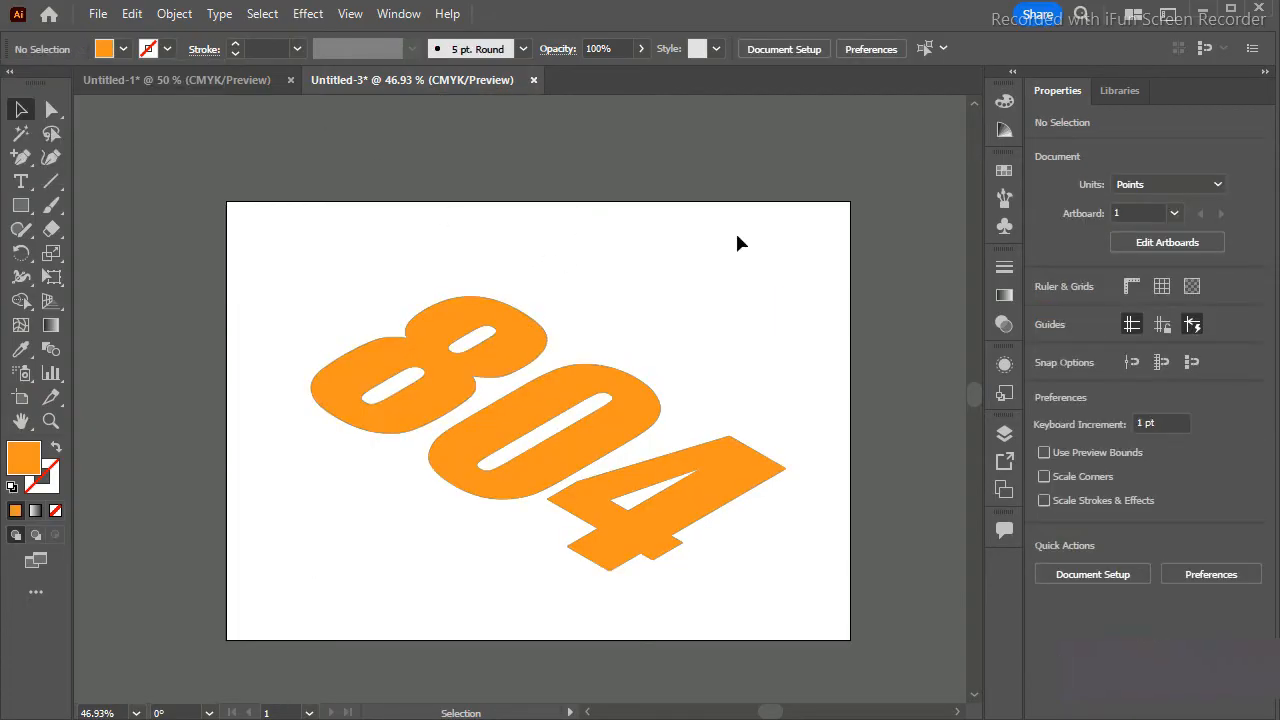
Apply an envelope mesh with 4 rows and 6 columns to the orange 8.
{"action": "left_click", "coordinate": [506, 352]}
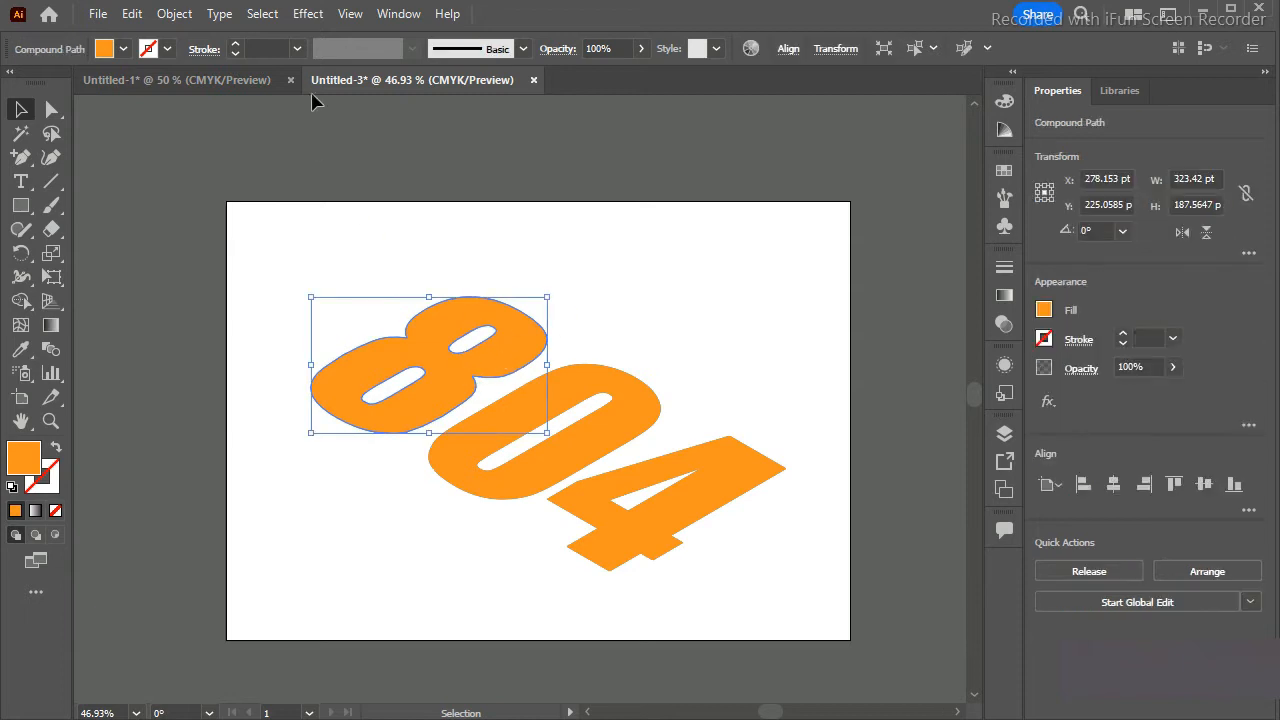
{"action": "left_click", "coordinate": [175, 14]}
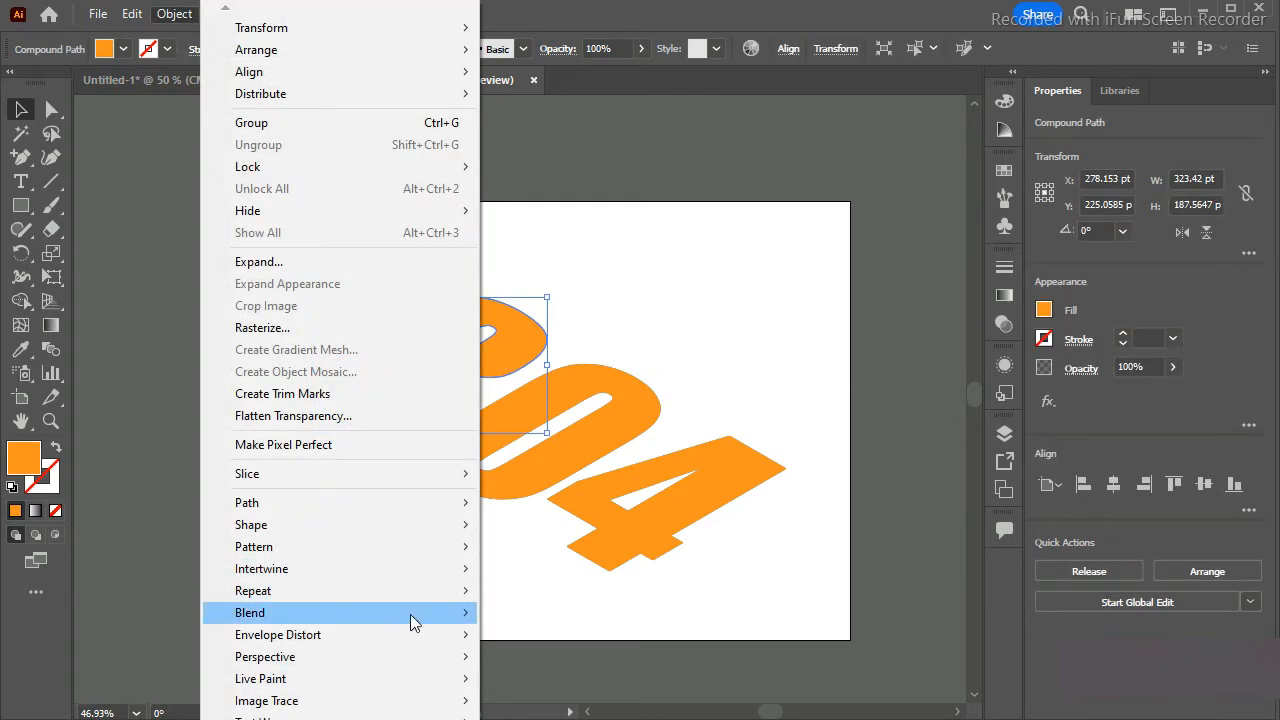
{"action": "mouse_move", "coordinate": [459, 630]}
{"action": "left_click", "coordinate": [570, 504]}
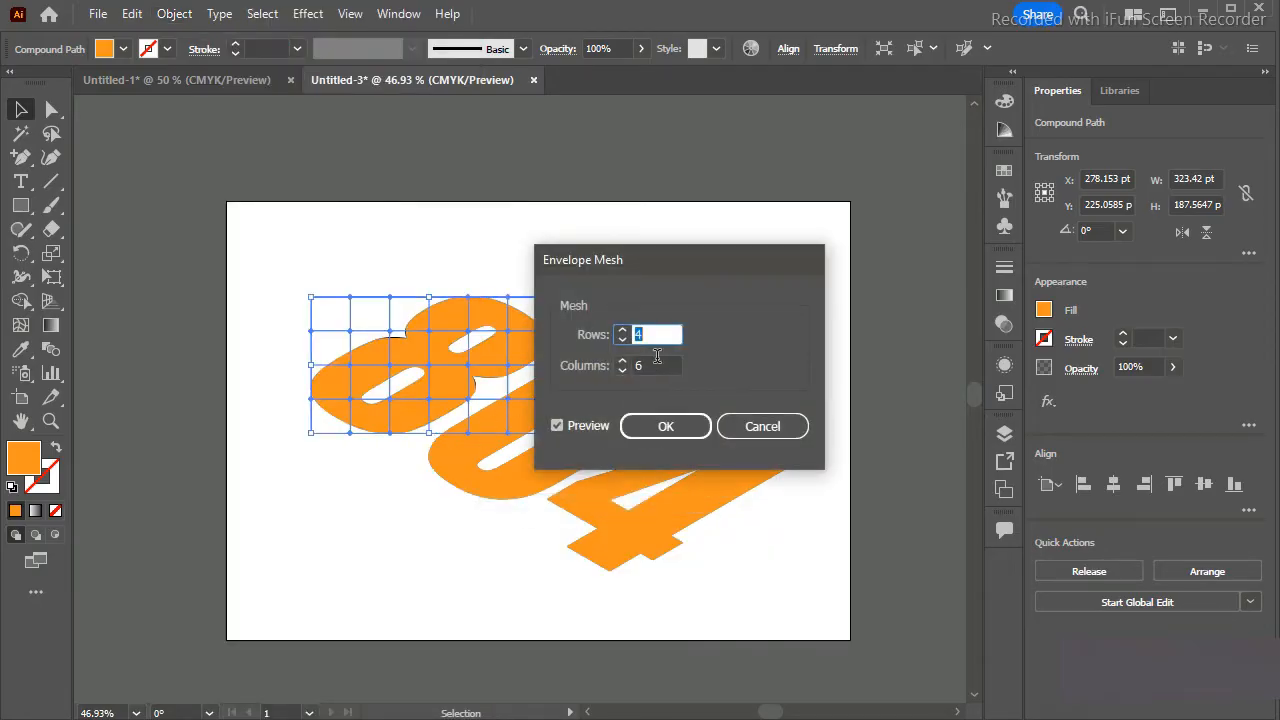
{"action": "left_click", "coordinate": [669, 420]}
Pull mesh points in the lower part of the orange 8 up and to the left to expose the black copy beneath.
{"action": "key", "text": "ctrl+equal"}
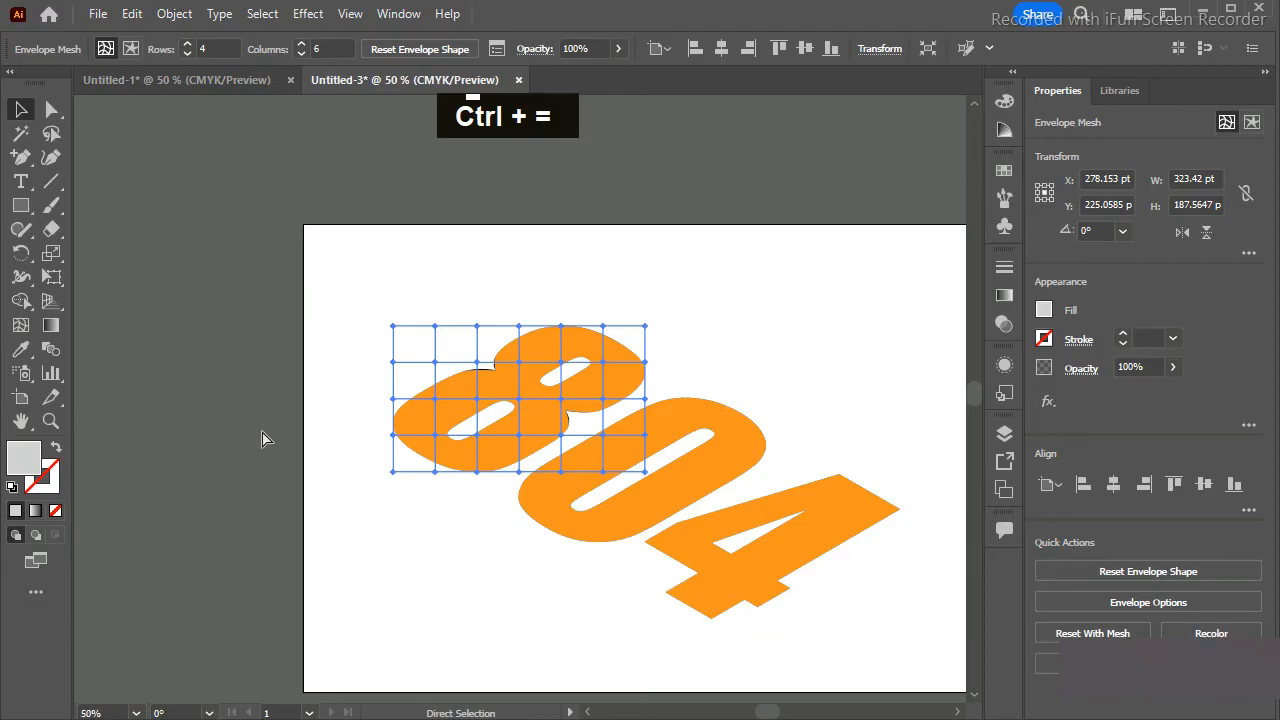
{"action": "key", "text": "ctrl+equal"}
{"action": "key", "text": "ctrl+z"}
{"action": "left_click", "coordinate": [50, 110]}
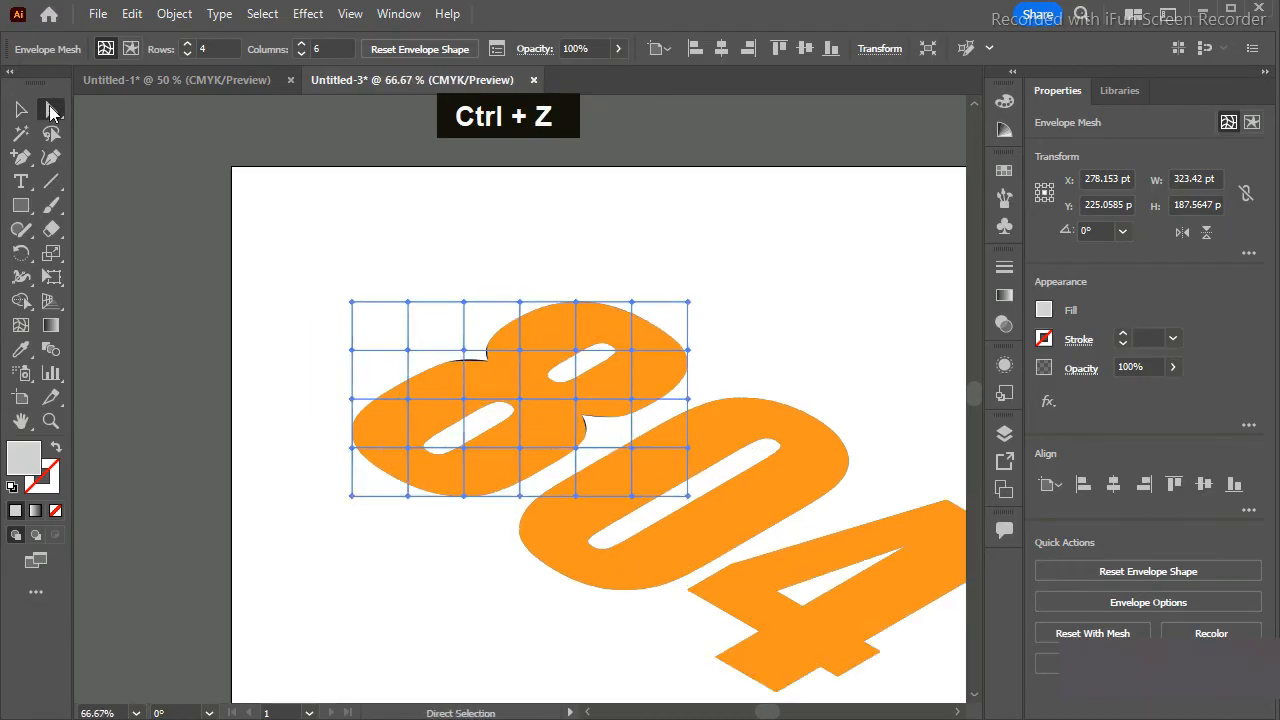
{"action": "left_click_drag", "start_coordinate": [520, 447], "coordinate": [491, 429]}
{"action": "left_click_drag", "start_coordinate": [519, 499], "coordinate": [502, 493]}
{"action": "left_click_drag", "start_coordinate": [463, 454], "coordinate": [452, 447]}
Shift the mesh points around the upper loop of the orange 8 up and left, and raise its top-edge point.
{"action": "left_click_drag", "start_coordinate": [600, 364], "coordinate": [591, 356]}
{"action": "mouse_move", "coordinate": [650, 400]}
{"action": "left_mouse_down"}
{"action": "mouse_move", "coordinate": [644, 370]}
{"action": "mouse_move", "coordinate": [647, 399]}
{"action": "left_mouse_up"}
{"action": "left_click_drag", "start_coordinate": [438, 434], "coordinate": [452, 416]}
{"action": "left_click_drag", "start_coordinate": [597, 310], "coordinate": [578, 288]}
{"action": "key", "text": "ctrl"}
{"action": "key", "text": "ctrl+z"}
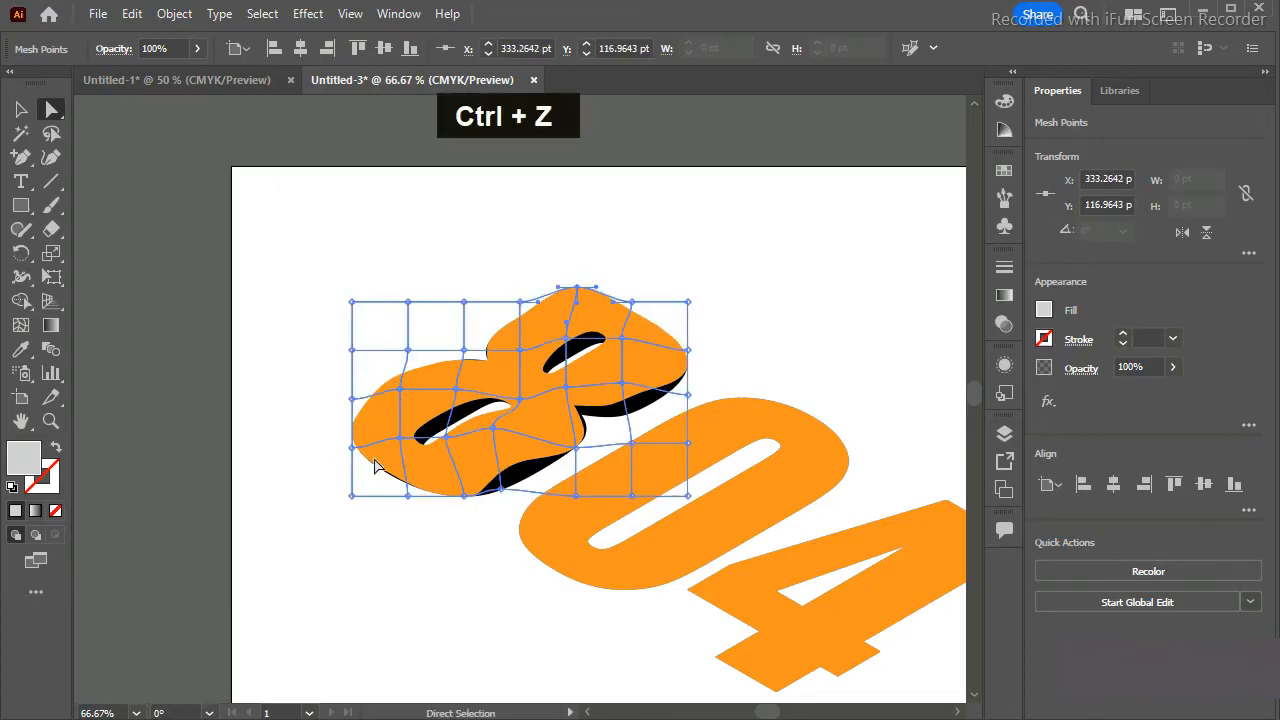
Move the mesh points along the left edge of the orange 8 slightly inward and adjust an upper-left interior point.
{"action": "left_click_drag", "start_coordinate": [353, 446], "coordinate": [358, 452]}
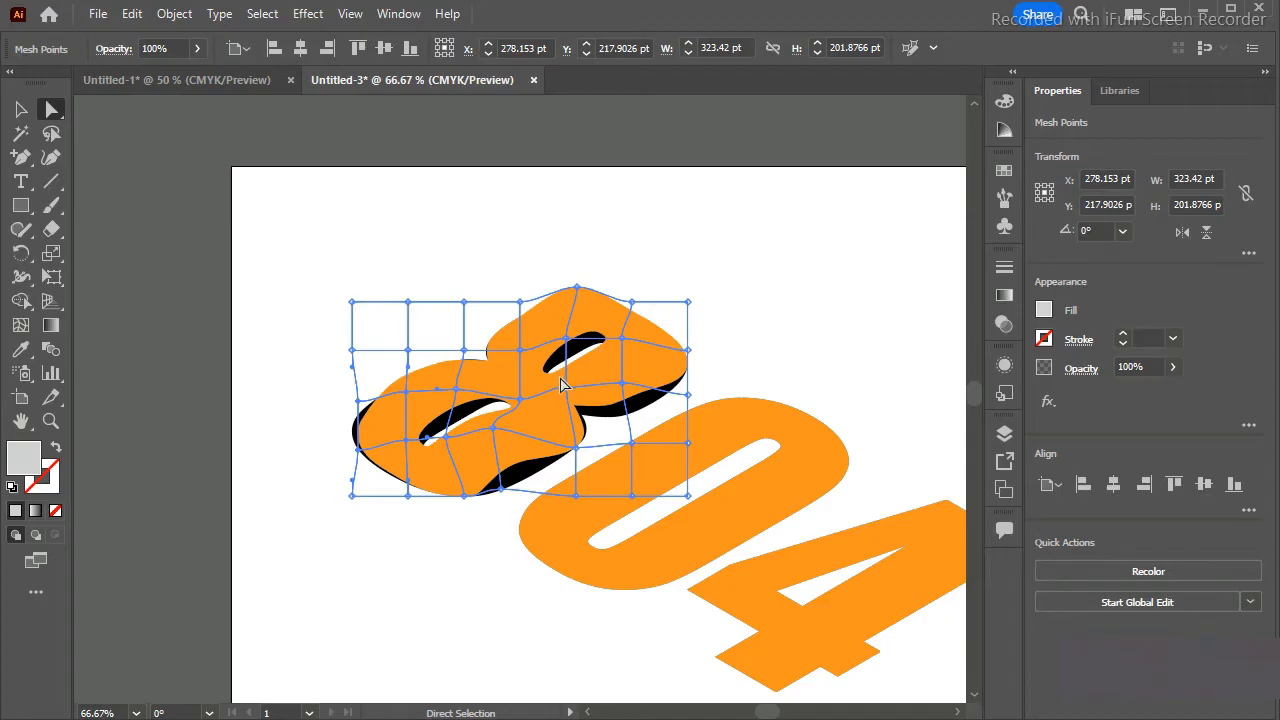
{"action": "left_click_drag", "start_coordinate": [464, 350], "coordinate": [403, 349]}
{"action": "key", "text": "ctrl+z"}
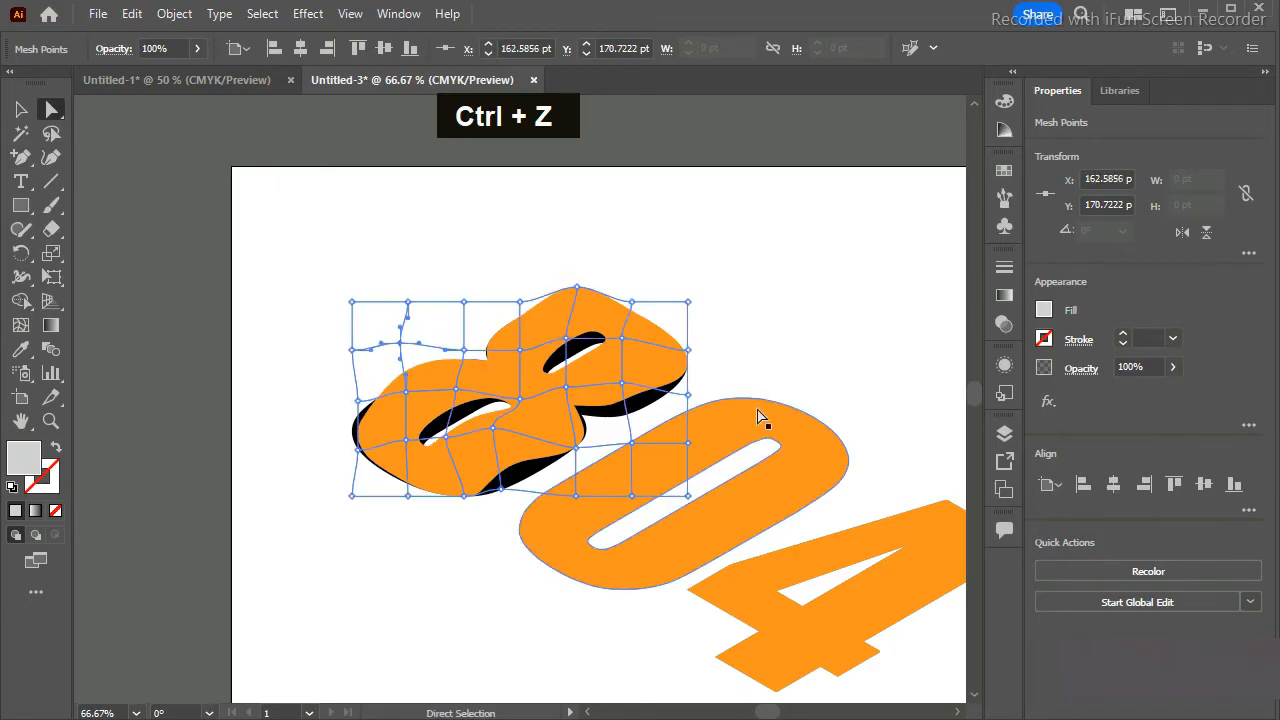
Apply an envelope mesh with 4 rows and 6 columns to the orange 0.
{"action": "left_click", "coordinate": [718, 477]}
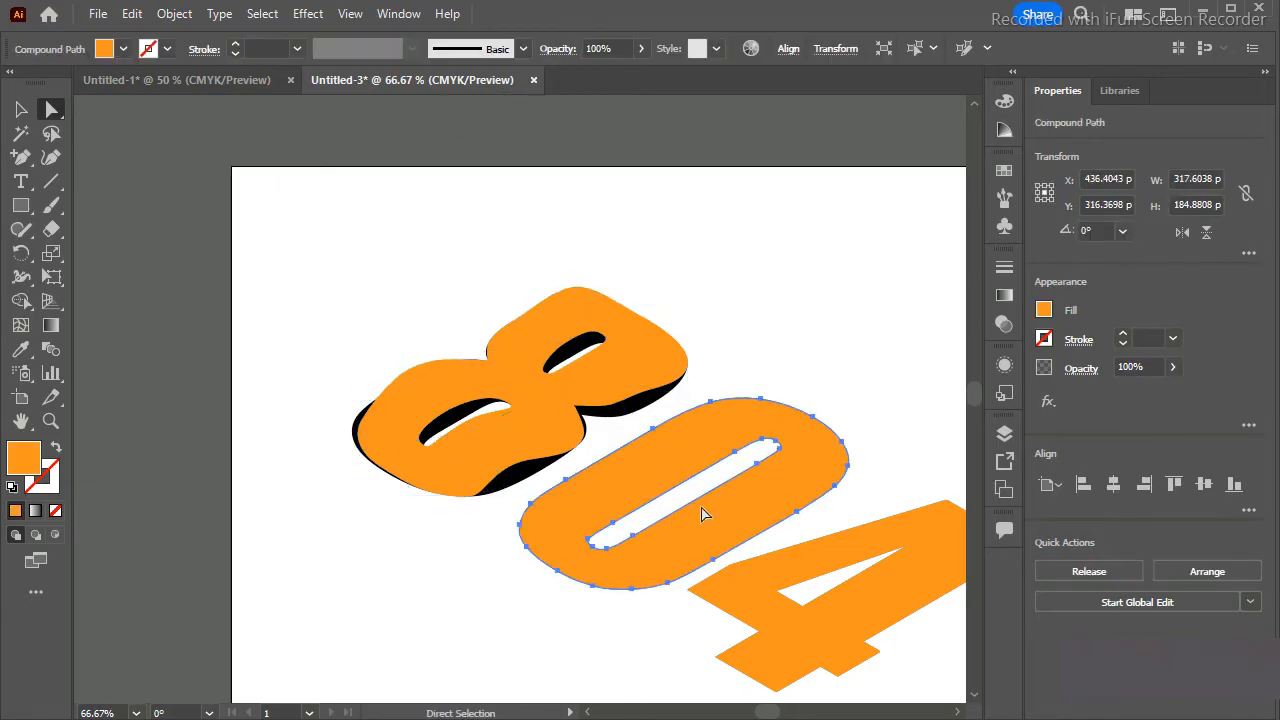
{"action": "left_click", "coordinate": [174, 13]}
{"action": "mouse_move", "coordinate": [366, 654]}
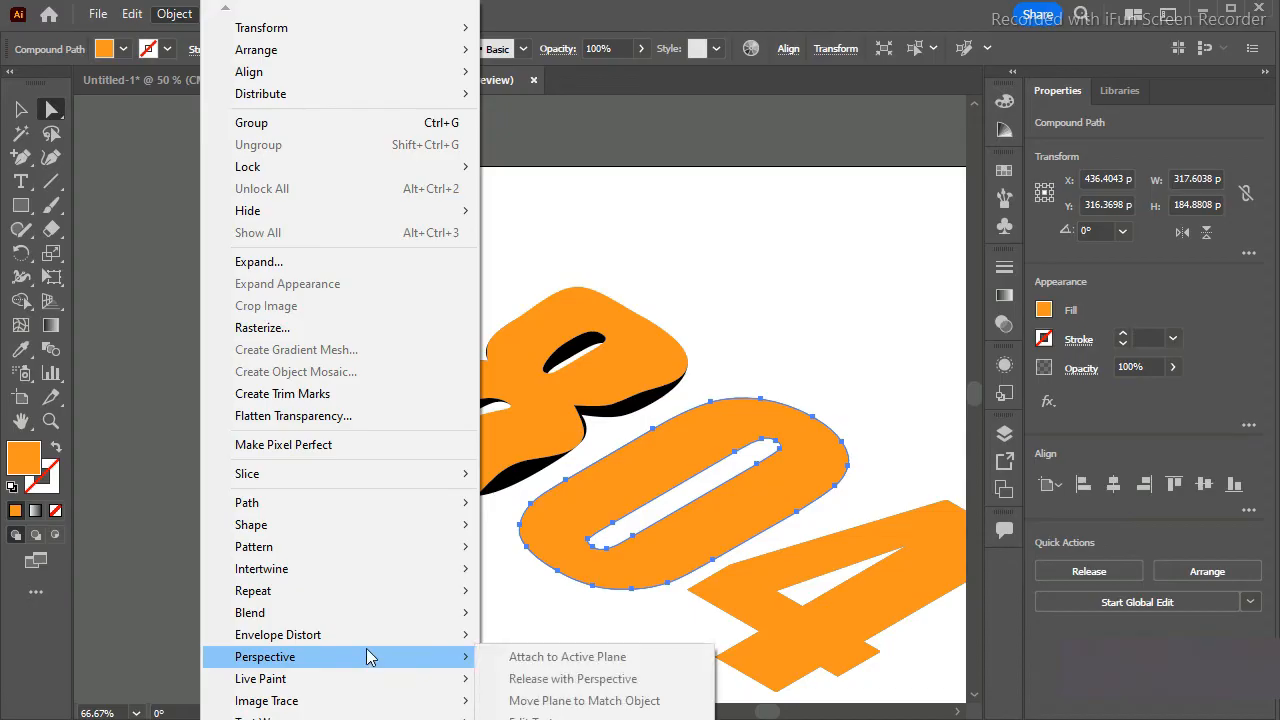
{"action": "left_click", "coordinate": [600, 502]}
{"action": "left_click", "coordinate": [663, 423]}
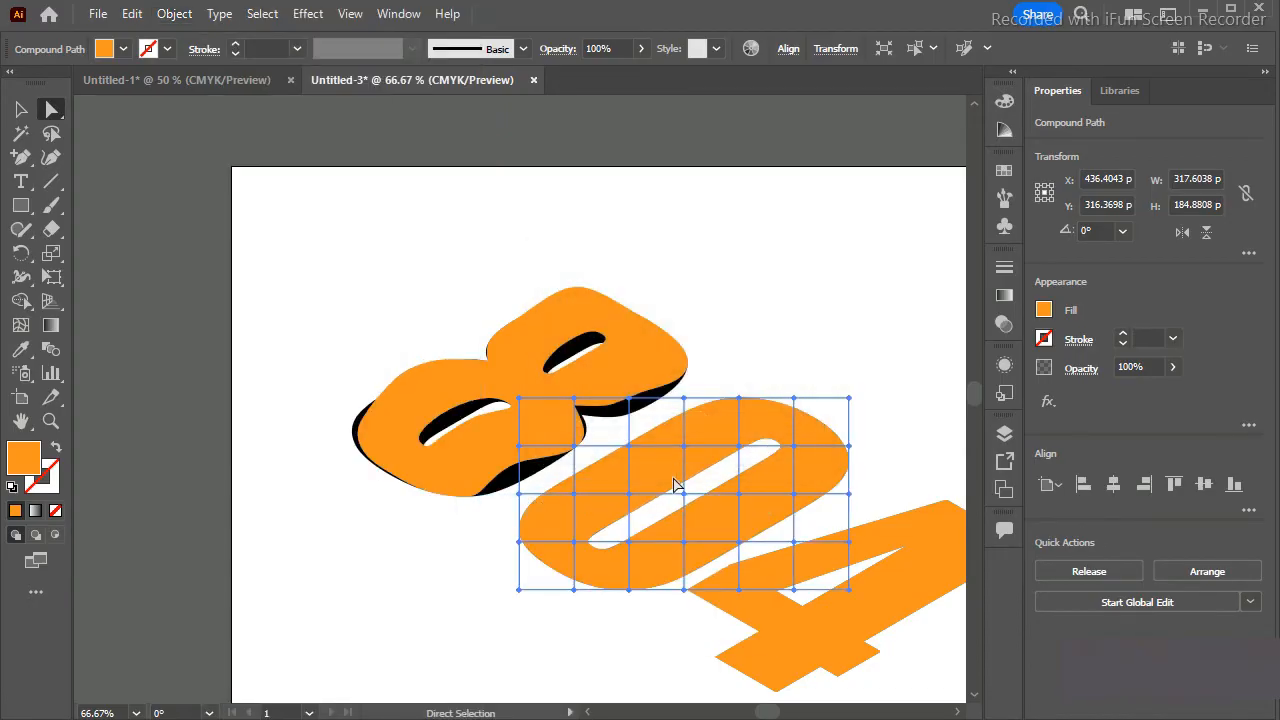
{"action": "left_click", "coordinate": [660, 471]}
Pull the lower middle mesh points of the orange 0 upward to expose the black copy along its lower edge.
{"action": "left_click_drag", "start_coordinate": [743, 543], "coordinate": [725, 519]}
{"action": "left_click_drag", "start_coordinate": [686, 597], "coordinate": [625, 493]}
{"action": "key", "text": "ctrl+z"}
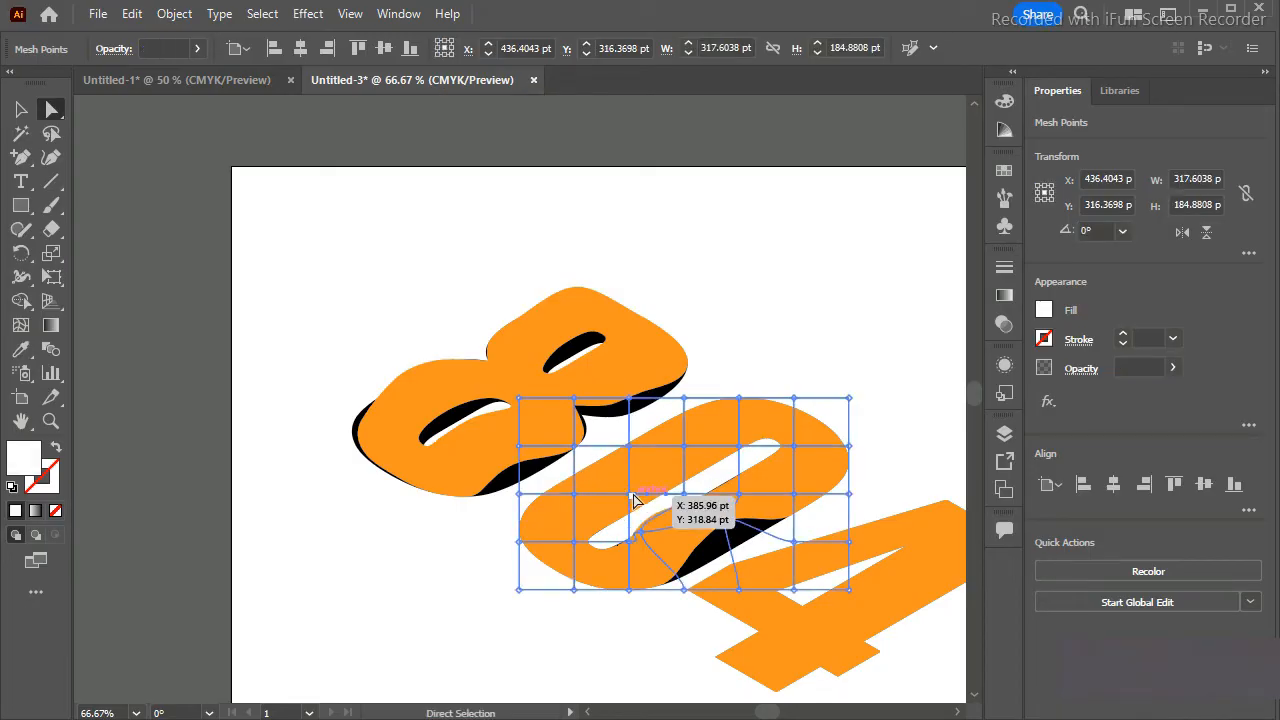
{"action": "left_click_drag", "start_coordinate": [631, 500], "coordinate": [663, 489]}
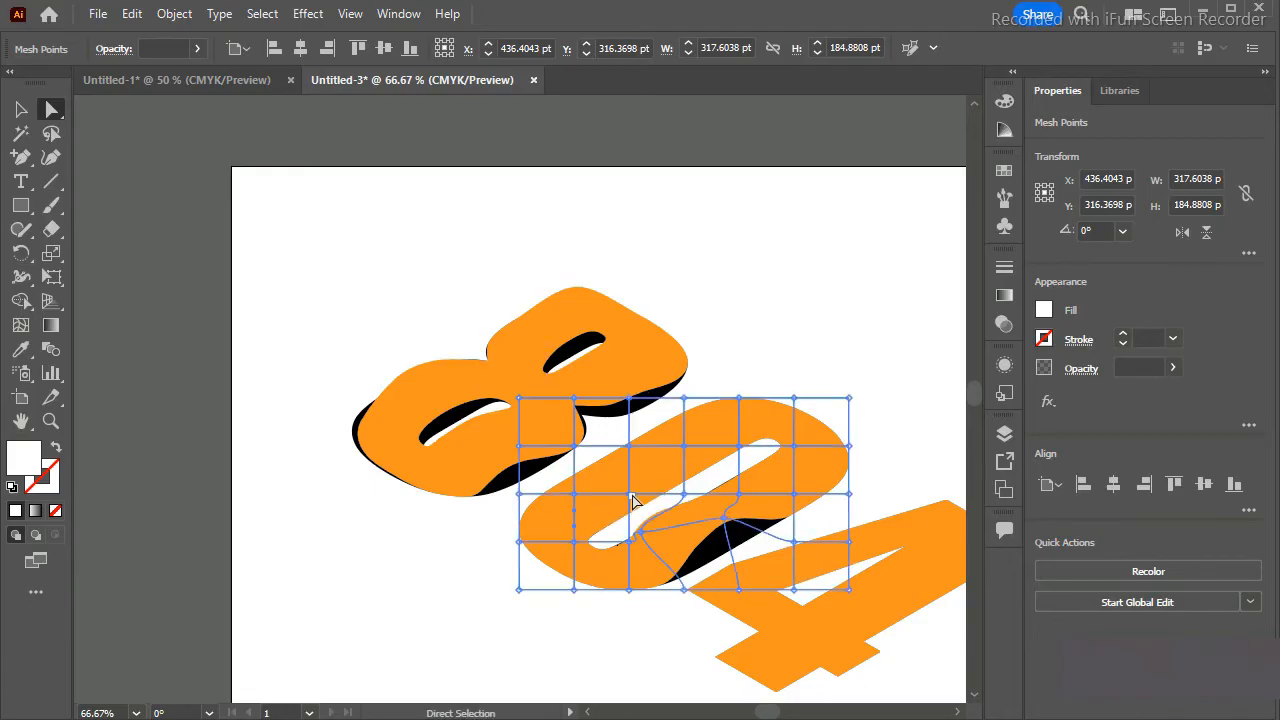
{"action": "double_click", "coordinate": [632, 497]}
{"action": "left_click_drag", "start_coordinate": [621, 451], "coordinate": [687, 453]}
{"action": "key", "text": "ctrl+minus"}
{"action": "key", "text": "ctrl+minus"}
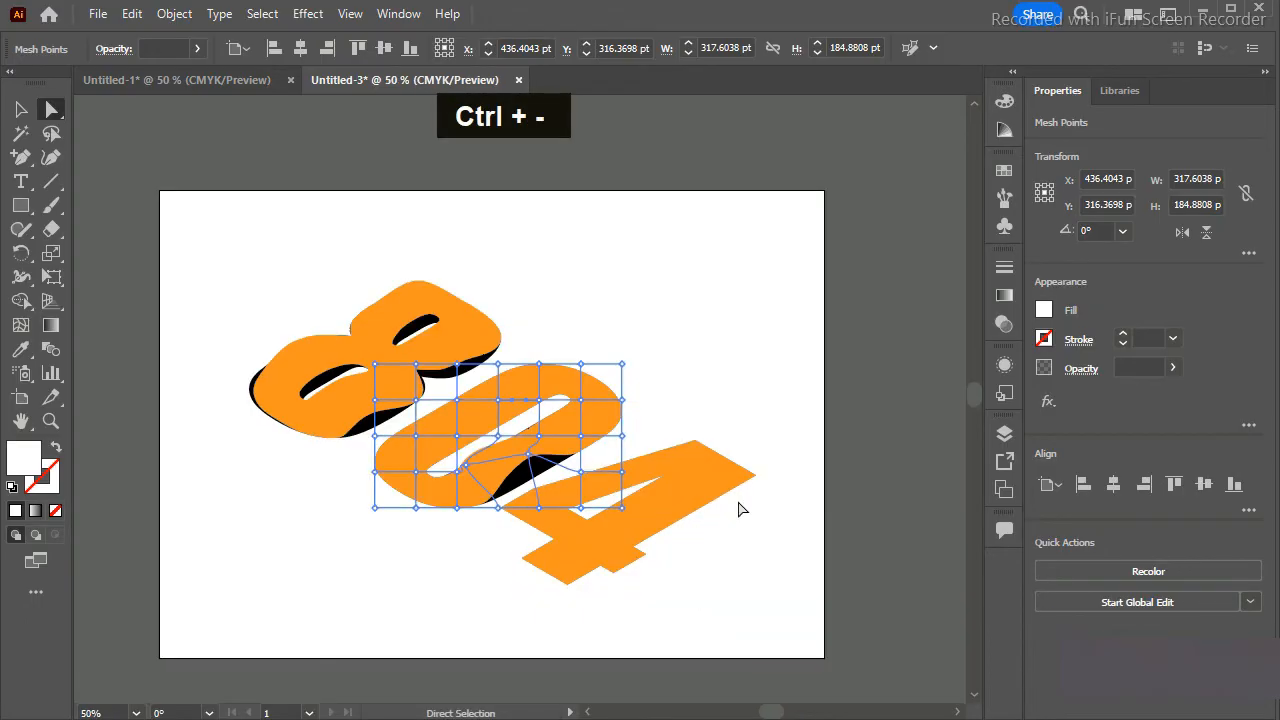
Pull the interior mesh point on the left half of the orange 0 up and left to expose black inside its counter.
{"action": "key", "text": "ctrl+equal"}
{"action": "key", "text": "ctrl+equal"}
{"action": "key", "text": "ctrl+equal"}
{"action": "key", "text": "ctrl+equal"}
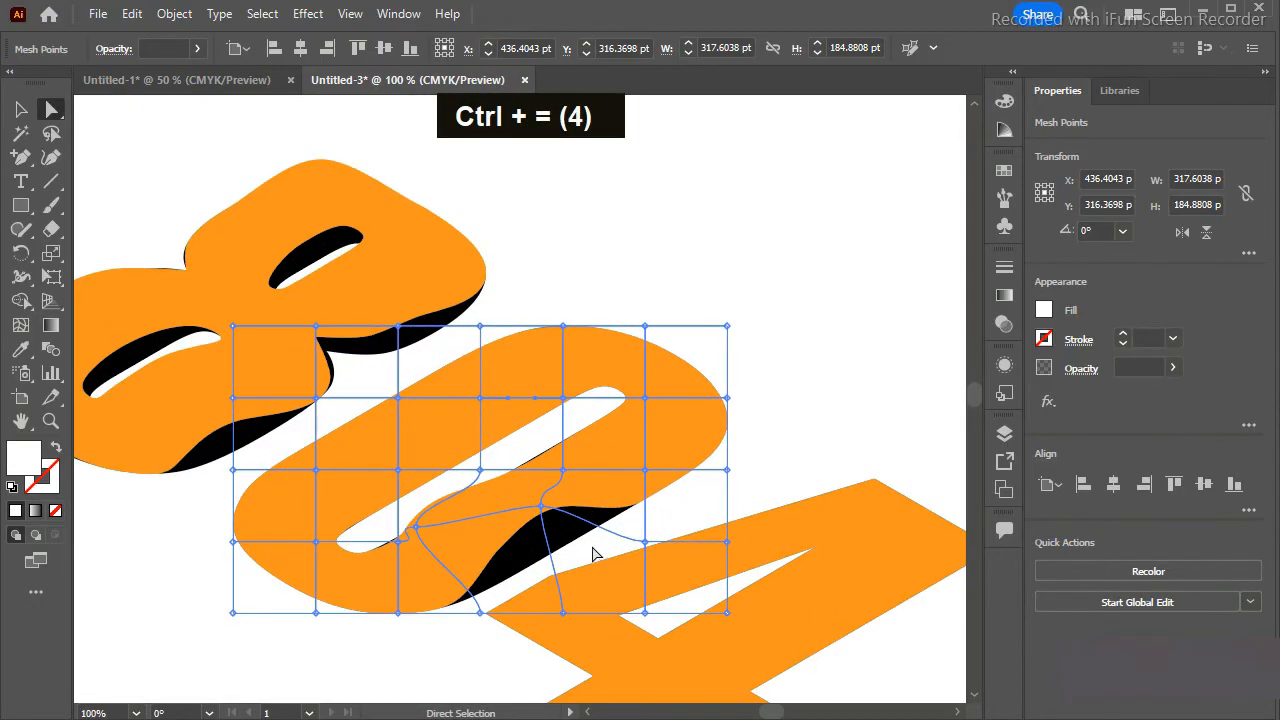
{"action": "double_click", "coordinate": [398, 469]}
{"action": "left_click_drag", "start_coordinate": [398, 469], "coordinate": [298, 462]}
{"action": "mouse_move", "coordinate": [316, 541]}
{"action": "left_mouse_down"}
{"action": "mouse_move", "coordinate": [300, 536]}
{"action": "mouse_move", "coordinate": [309, 523]}
{"action": "left_mouse_up"}
{"action": "key", "text": "ctrl+z"}
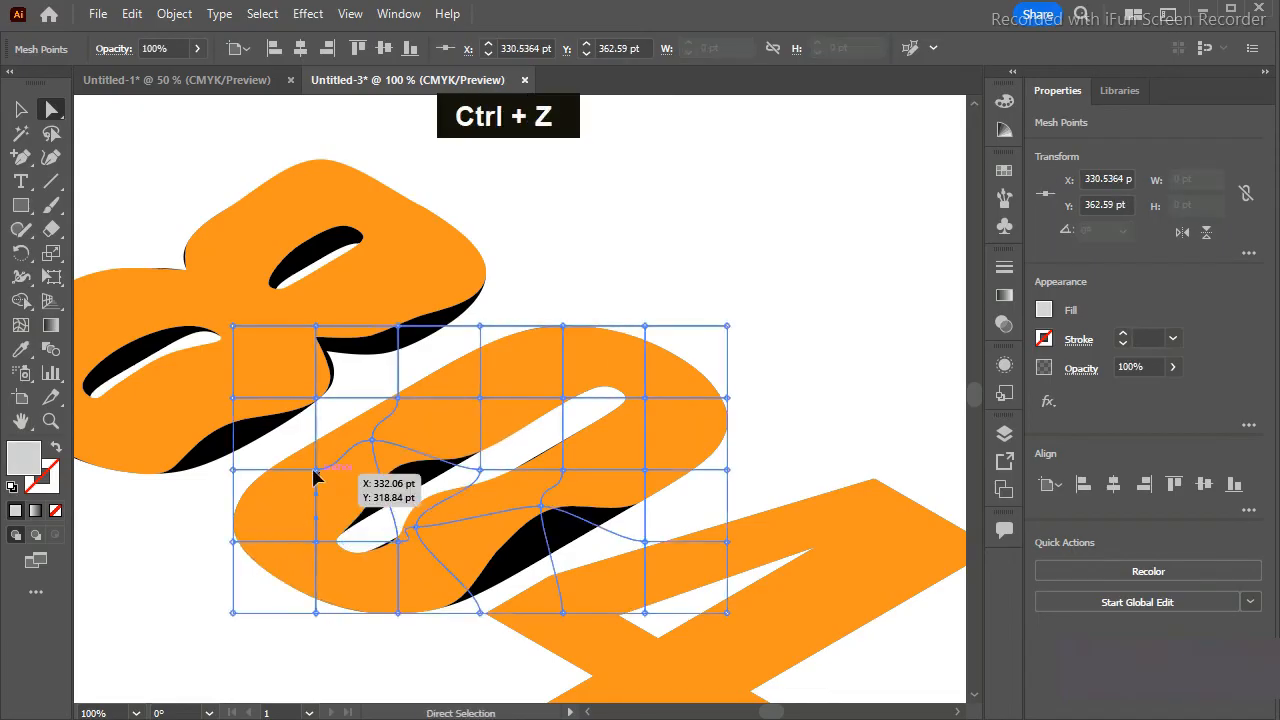
{"action": "key", "text": "ctrl+z"}
{"action": "key", "text": "ctrl+z"}
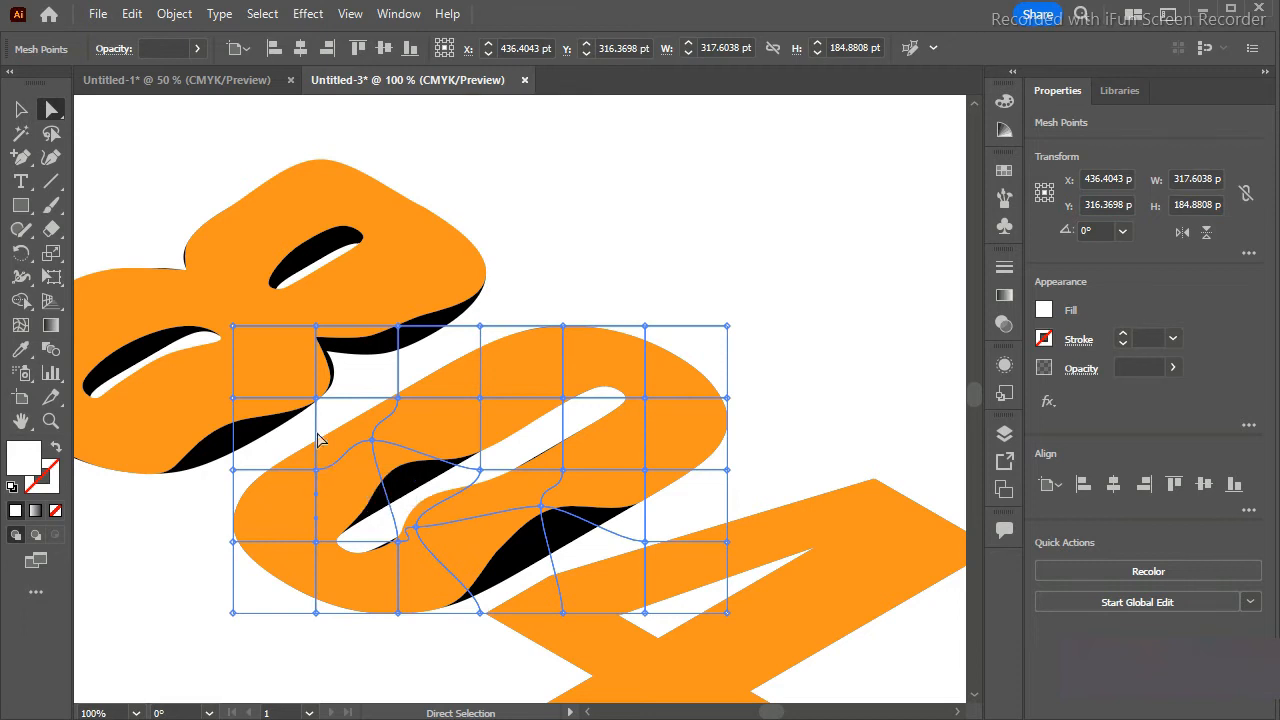
Raise the top-edge mesh point of the orange 0 and move its right-edge and left-edge points slightly inward.
{"action": "left_click_drag", "start_coordinate": [317, 399], "coordinate": [340, 411]}
{"action": "mouse_move", "coordinate": [563, 328]}
{"action": "left_mouse_down"}
{"action": "mouse_move", "coordinate": [540, 339]}
{"action": "mouse_move", "coordinate": [517, 326]}
{"action": "mouse_move", "coordinate": [543, 337]}
{"action": "mouse_move", "coordinate": [560, 313]}
{"action": "left_mouse_up"}
{"action": "left_click_drag", "start_coordinate": [729, 403], "coordinate": [705, 398]}
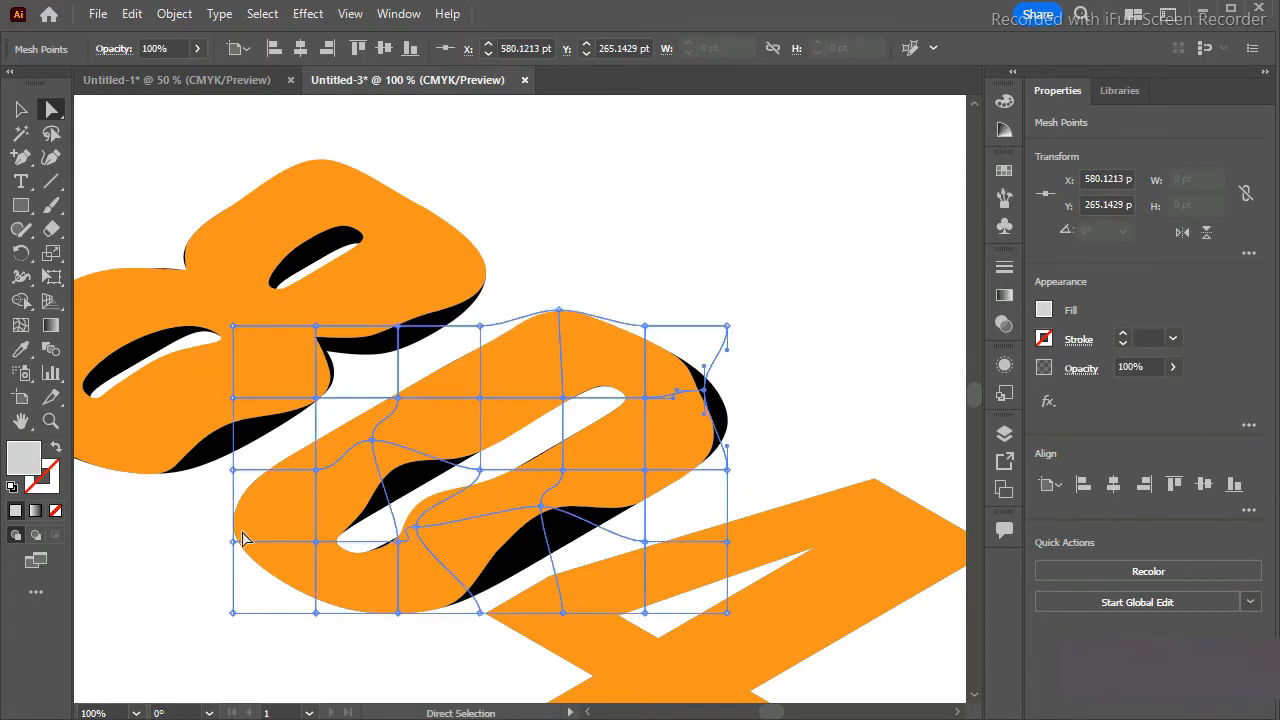
{"action": "left_click_drag", "start_coordinate": [237, 541], "coordinate": [245, 540]}
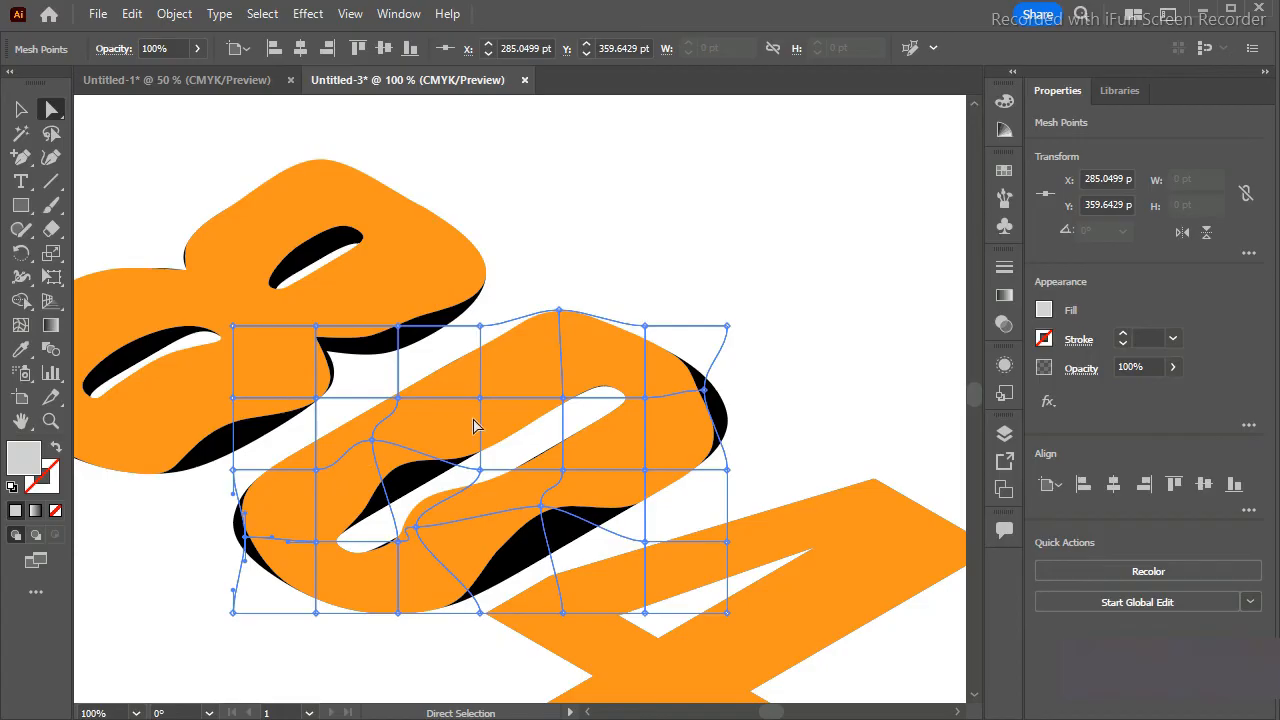
Shift the interior mesh points around the 0's counter into a wavy shape and move its right-edge point further inward.
{"action": "left_click_drag", "start_coordinate": [563, 398], "coordinate": [440, 366]}
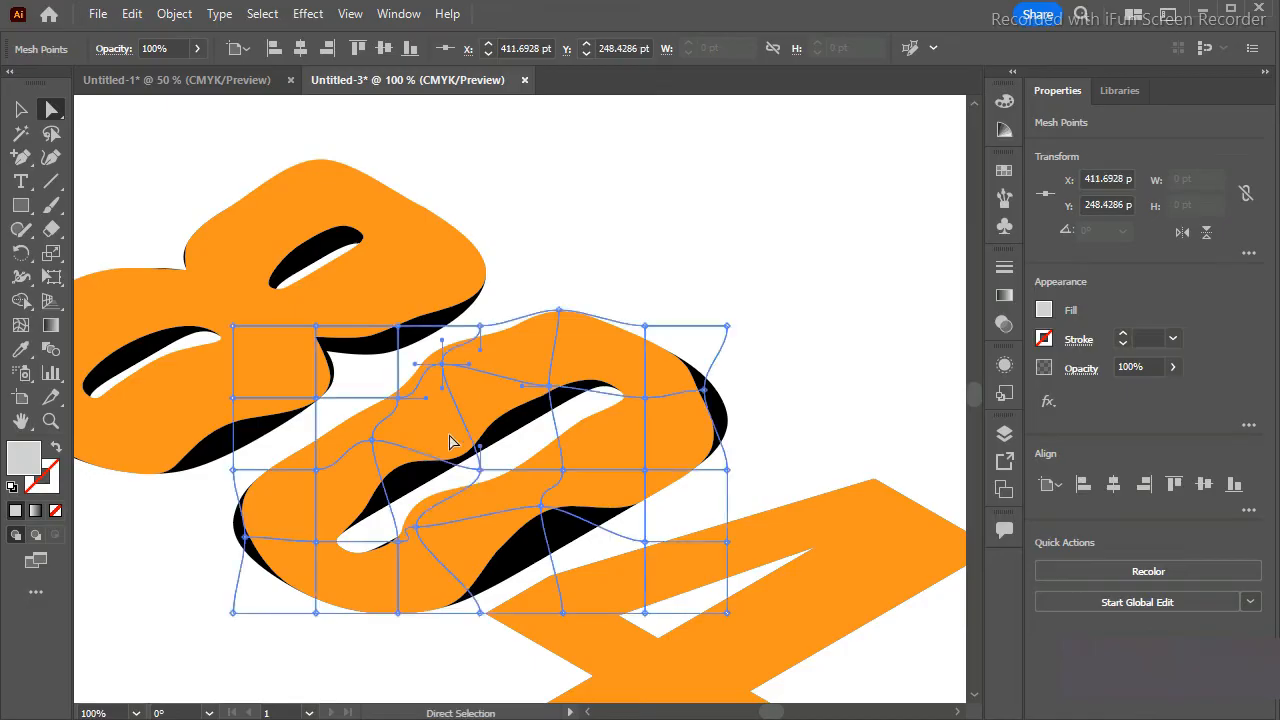
{"action": "left_click_drag", "start_coordinate": [483, 474], "coordinate": [457, 444]}
{"action": "left_click_drag", "start_coordinate": [449, 371], "coordinate": [497, 370]}
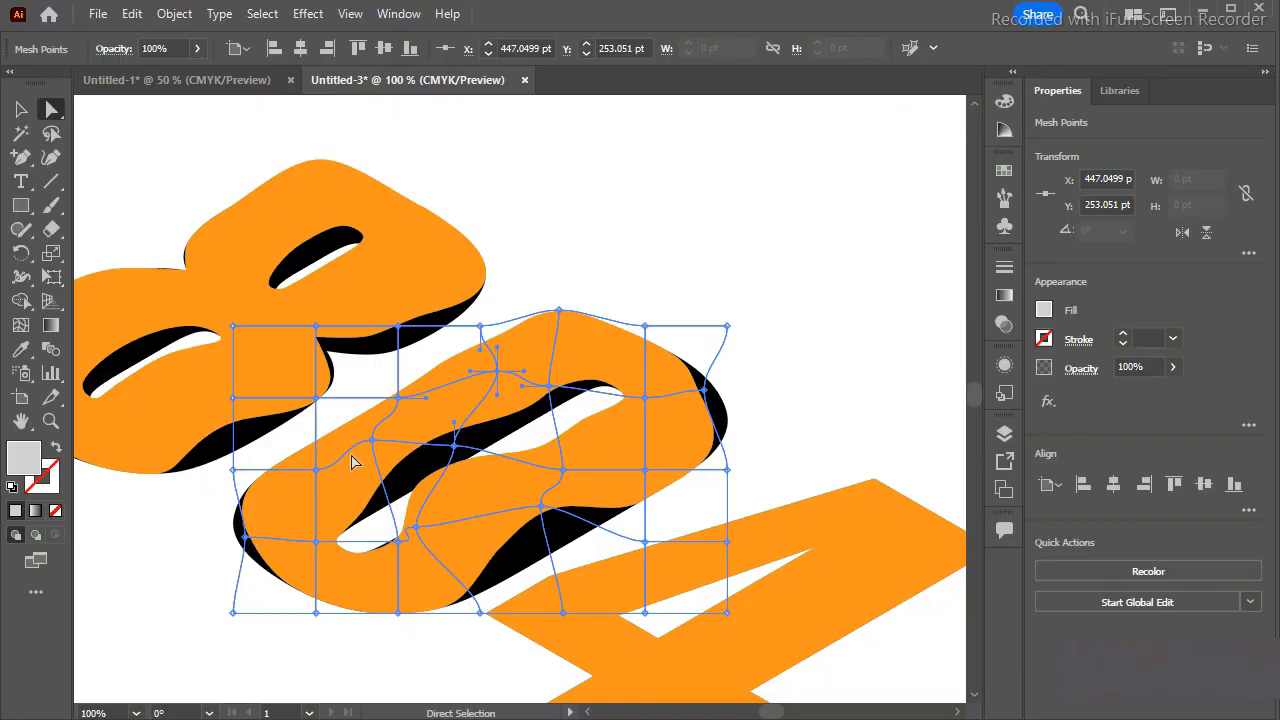
{"action": "left_click_drag", "start_coordinate": [416, 528], "coordinate": [472, 531]}
{"action": "left_click_drag", "start_coordinate": [464, 457], "coordinate": [460, 439]}
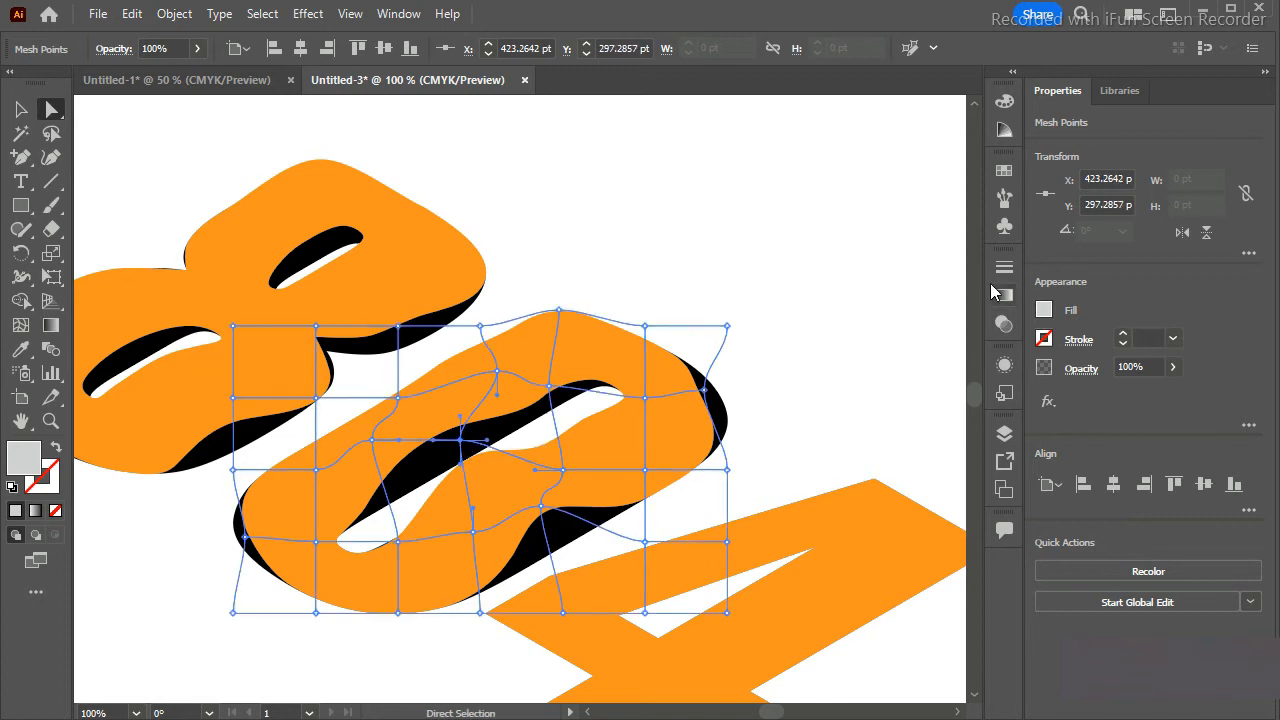
{"action": "left_click_drag", "start_coordinate": [704, 389], "coordinate": [690, 385]}
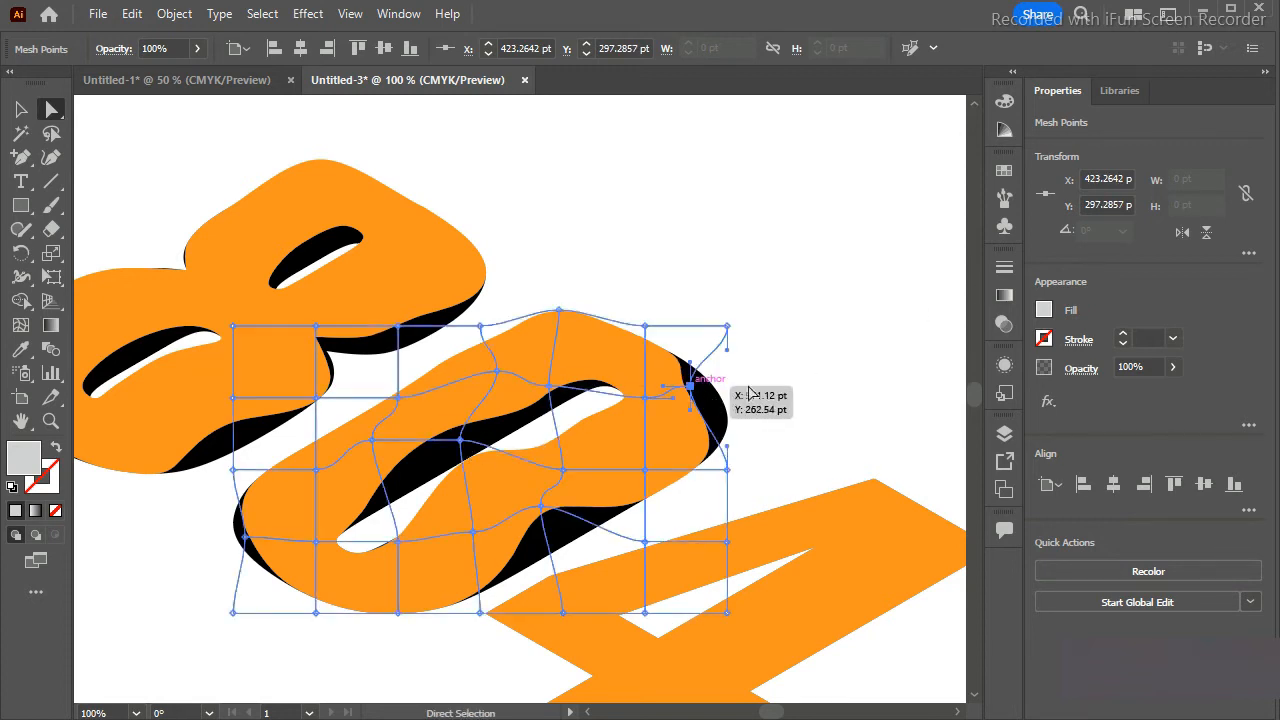
{"action": "left_click", "coordinate": [828, 389]}
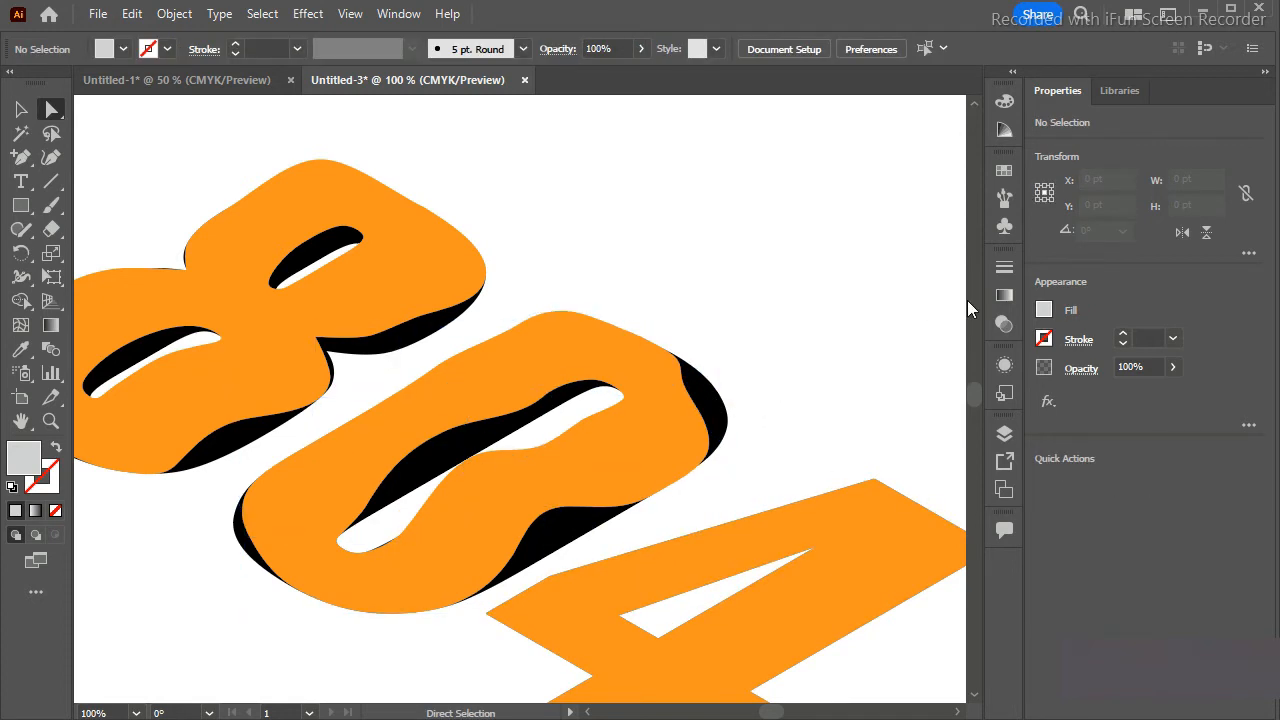
Apply an envelope mesh with 4 rows and 6 columns to the orange 4.
{"action": "scroll", "coordinate": [976, 398], "scroll_direction": "down", "scroll_amount": 4}
{"action": "left_click", "coordinate": [800, 408]}
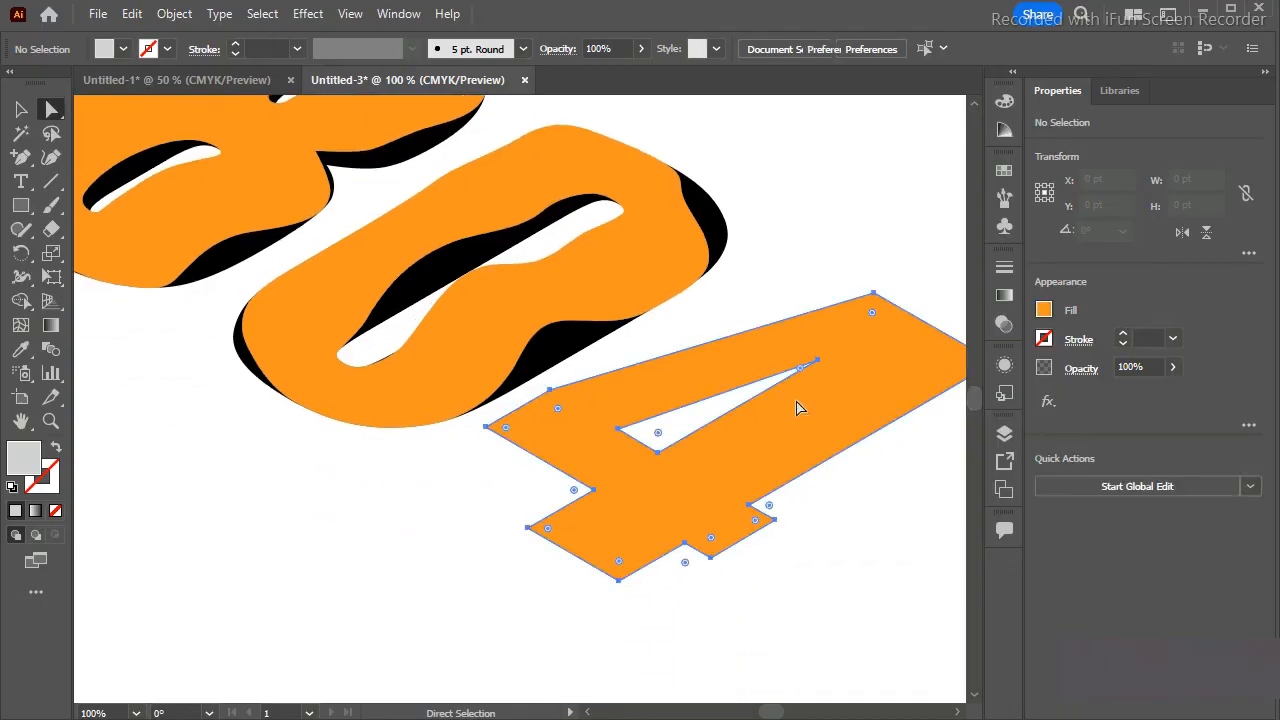
{"action": "left_click", "coordinate": [174, 13]}
{"action": "mouse_move", "coordinate": [500, 593]}
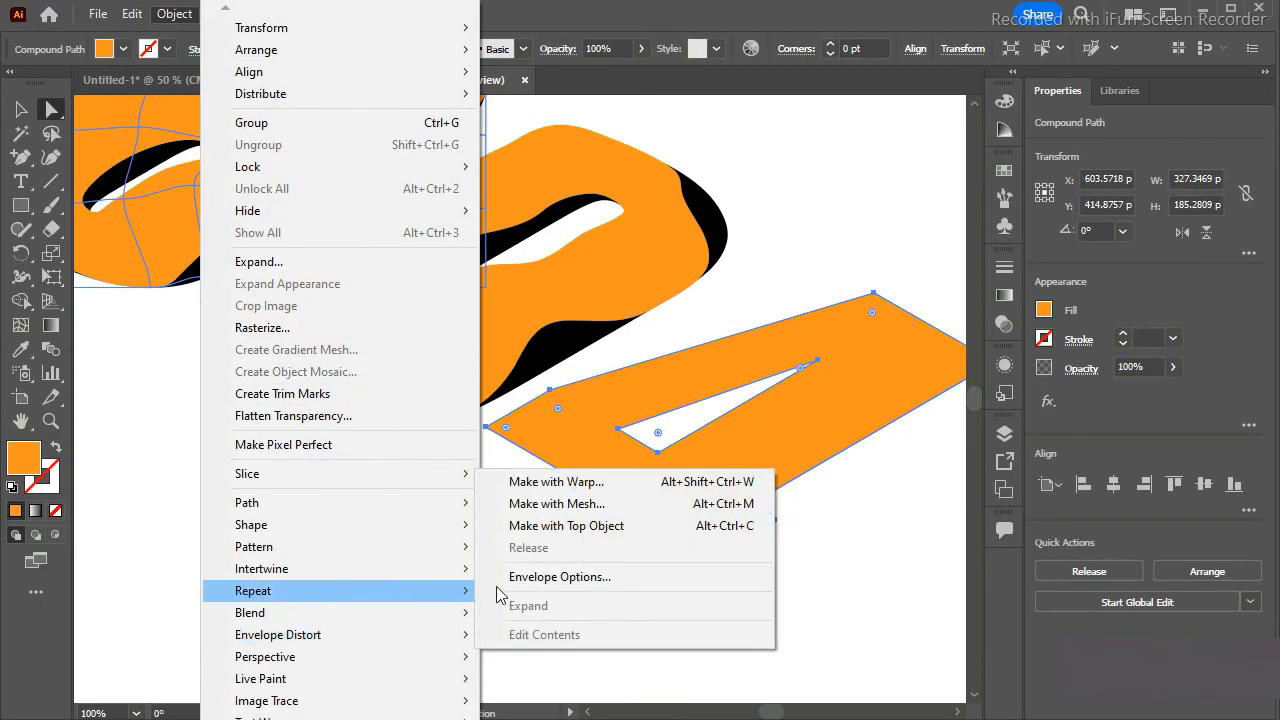
{"action": "left_click", "coordinate": [570, 508]}
{"action": "left_click", "coordinate": [691, 432]}
Pull two lower mesh points of the orange 4 up and left to expose the black copy under its diagonal arm.
{"action": "left_click_drag", "start_coordinate": [740, 509], "coordinate": [718, 492]}
{"action": "key", "text": "ctrl+z"}
{"action": "left_click_drag", "start_coordinate": [825, 509], "coordinate": [789, 467]}
{"action": "left_click_drag", "start_coordinate": [908, 436], "coordinate": [835, 418]}
{"action": "mouse_move", "coordinate": [738, 366]}
{"action": "left_mouse_down"}
{"action": "mouse_move", "coordinate": [714, 357]}
{"action": "mouse_move", "coordinate": [728, 362]}
{"action": "left_mouse_up"}
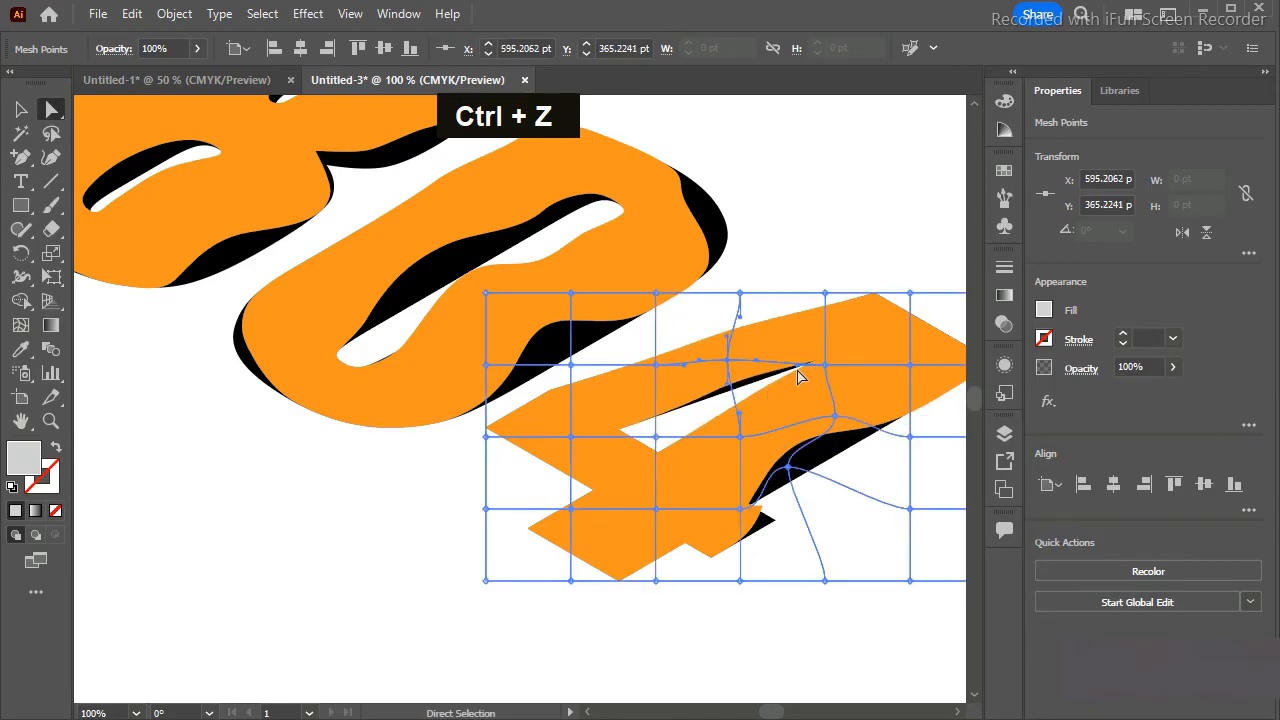
{"action": "mouse_move", "coordinate": [823, 366]}
{"action": "left_mouse_down"}
{"action": "mouse_move", "coordinate": [823, 341]}
{"action": "mouse_move", "coordinate": [826, 352]}
{"action": "left_mouse_up"}
{"action": "key", "text": "ctrl+z"}
{"action": "left_click_drag", "start_coordinate": [742, 362], "coordinate": [694, 369]}
{"action": "mouse_move", "coordinate": [792, 294]}
{"action": "left_mouse_down"}
{"action": "mouse_move", "coordinate": [751, 289]}
{"action": "mouse_move", "coordinate": [838, 300]}
{"action": "mouse_move", "coordinate": [836, 287]}
{"action": "mouse_move", "coordinate": [800, 312]}
{"action": "left_mouse_up"}
{"action": "key", "text": "ctrl+z"}
{"action": "key", "text": "ctrl+z"}
{"action": "key", "text": "ctrl+z"}
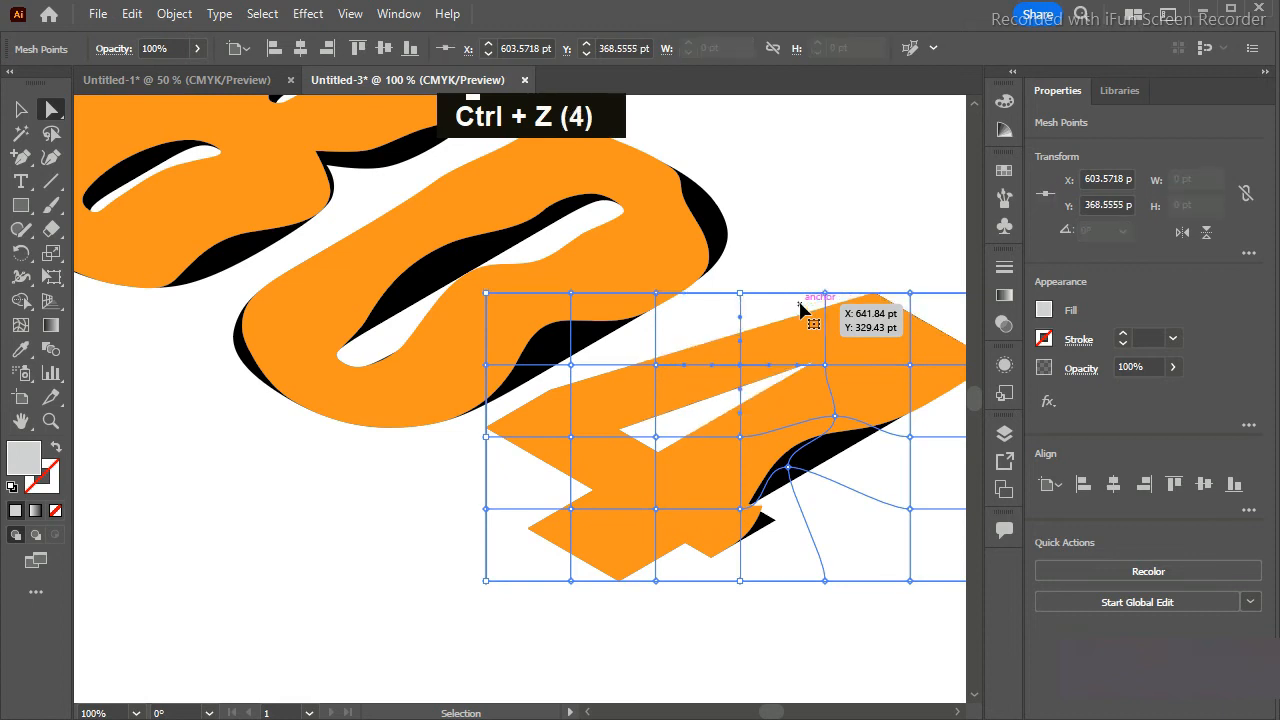
Raise two upper mesh points of the orange 4 and move its left-edge and lower-left points inward.
{"action": "left_click_drag", "start_coordinate": [655, 364], "coordinate": [667, 335]}
{"action": "left_click_drag", "start_coordinate": [740, 364], "coordinate": [730, 348]}
{"action": "mouse_move", "coordinate": [491, 435]}
{"action": "left_mouse_down"}
{"action": "mouse_move", "coordinate": [514, 429]}
{"action": "mouse_move", "coordinate": [499, 431]}
{"action": "left_mouse_up"}
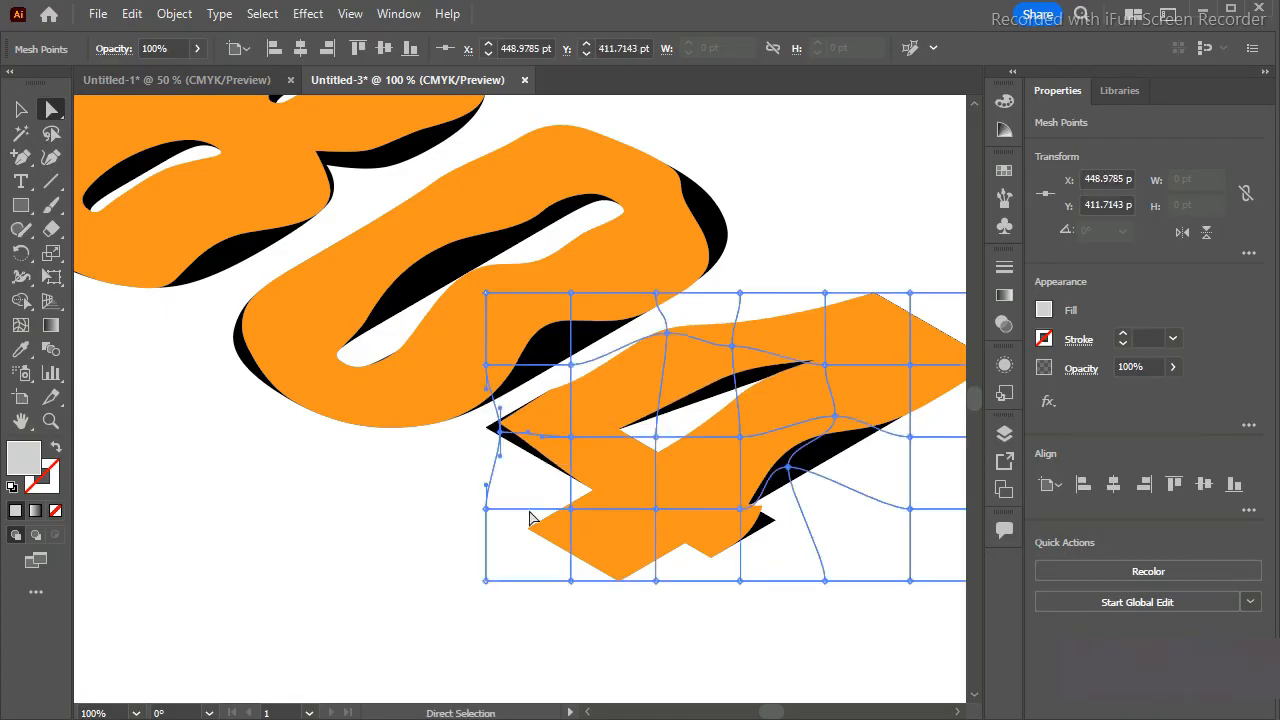
{"action": "left_click_drag", "start_coordinate": [577, 576], "coordinate": [587, 558]}
Move the right-edge mesh point of the orange 4 inward to expose black at its right tip.
{"action": "scroll", "coordinate": [866, 476], "scroll_direction": "right", "scroll_amount": 3}
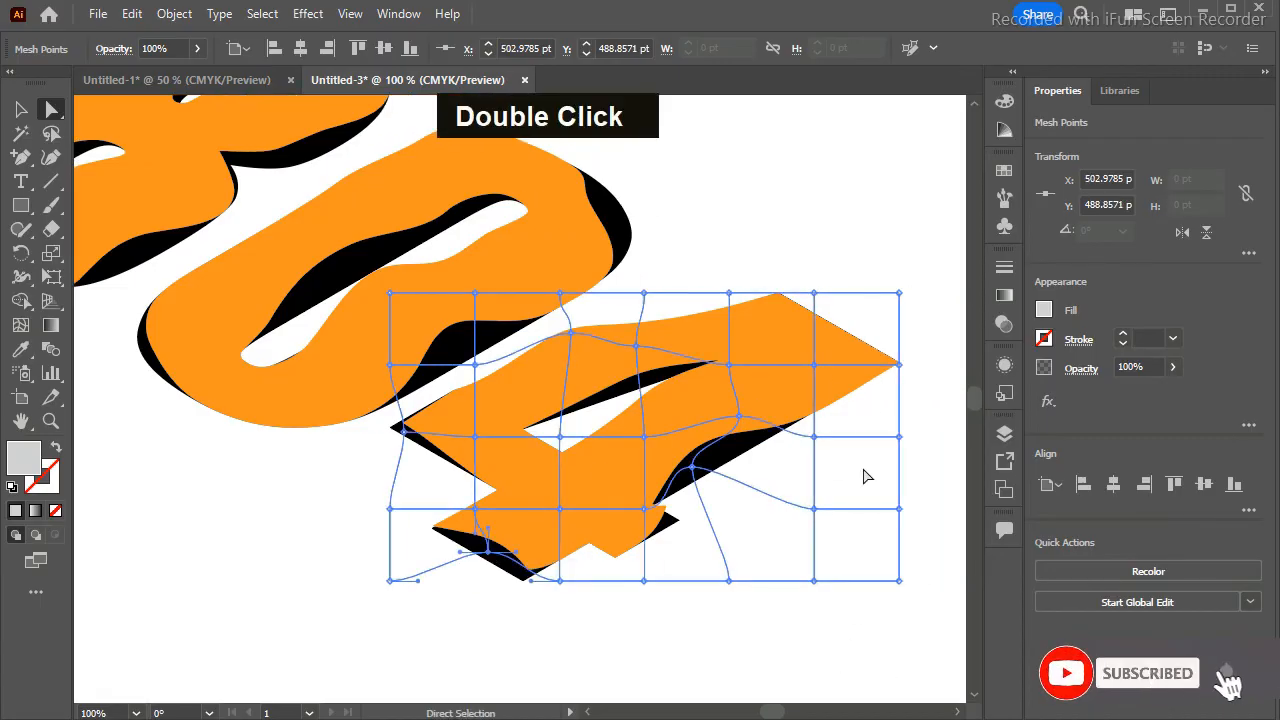
{"action": "left_click_drag", "start_coordinate": [899, 297], "coordinate": [760, 331]}
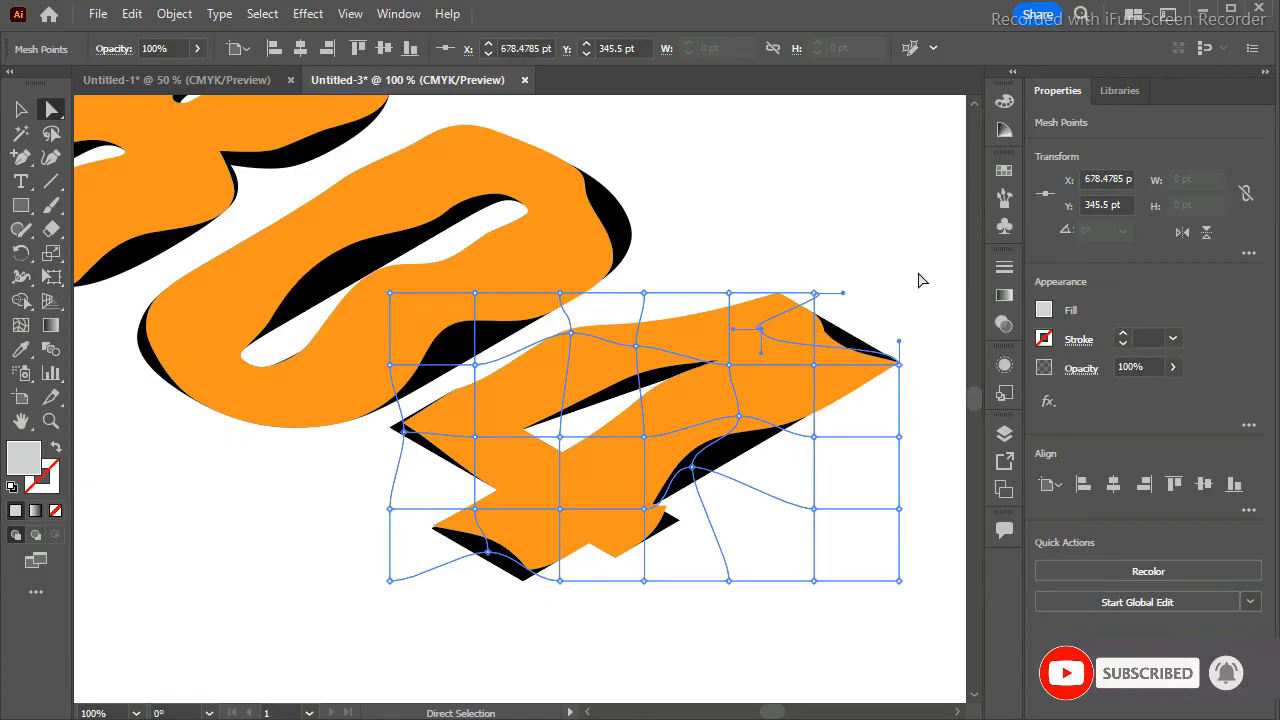
{"action": "left_click_drag", "start_coordinate": [902, 368], "coordinate": [880, 366]}
{"action": "key", "text": "ctrl+z"}
{"action": "key", "text": "ctrl+z"}
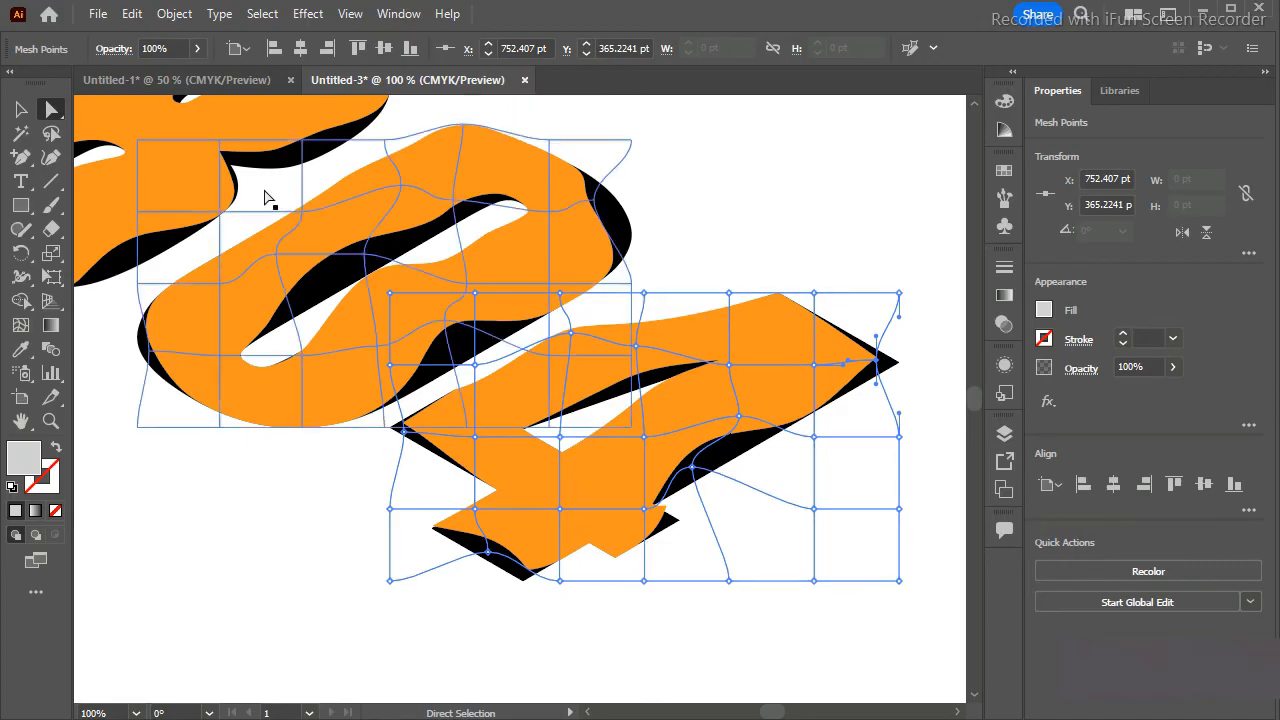
Deselect the orange 4 and examine the whole 804 artwork on the artboard.
{"action": "key", "text": "v"}
{"action": "left_click", "coordinate": [781, 142]}
{"action": "key", "text": "ctrl+0"}
{"action": "key", "text": "ctrl+0"}
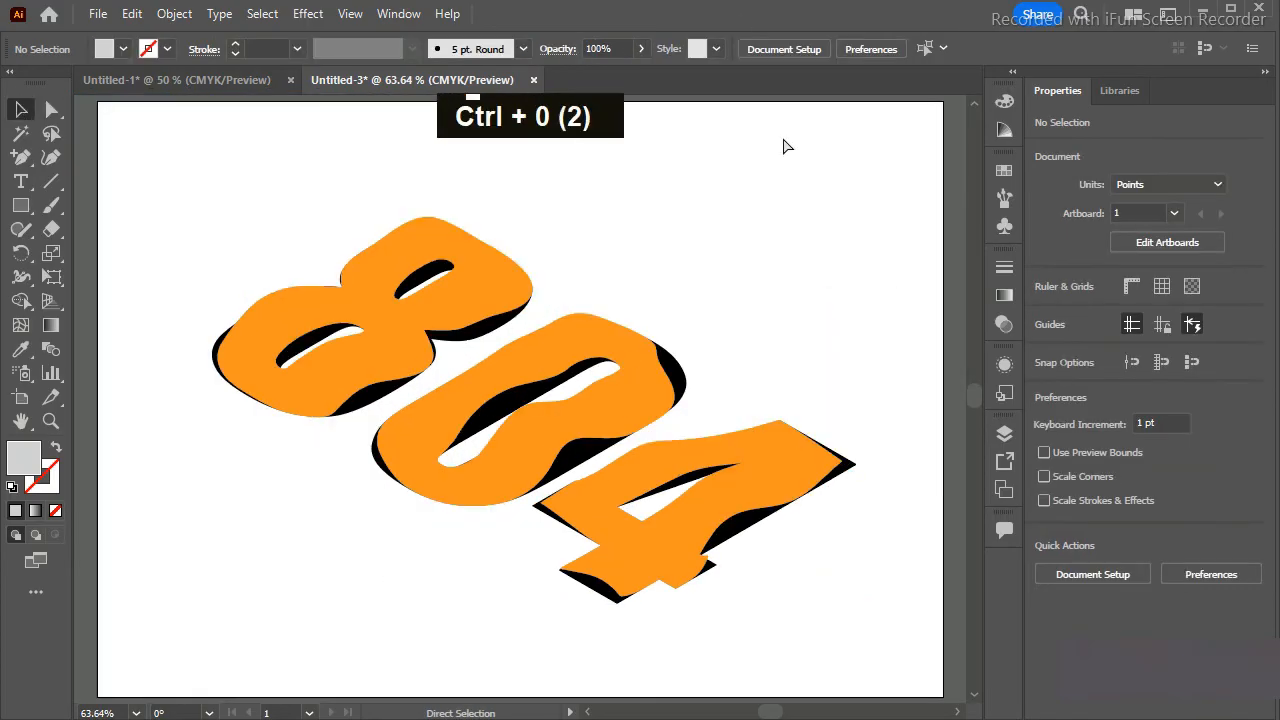
{"action": "key", "text": "ctrl+minus"}
{"action": "key", "text": "ctrl+minus"}
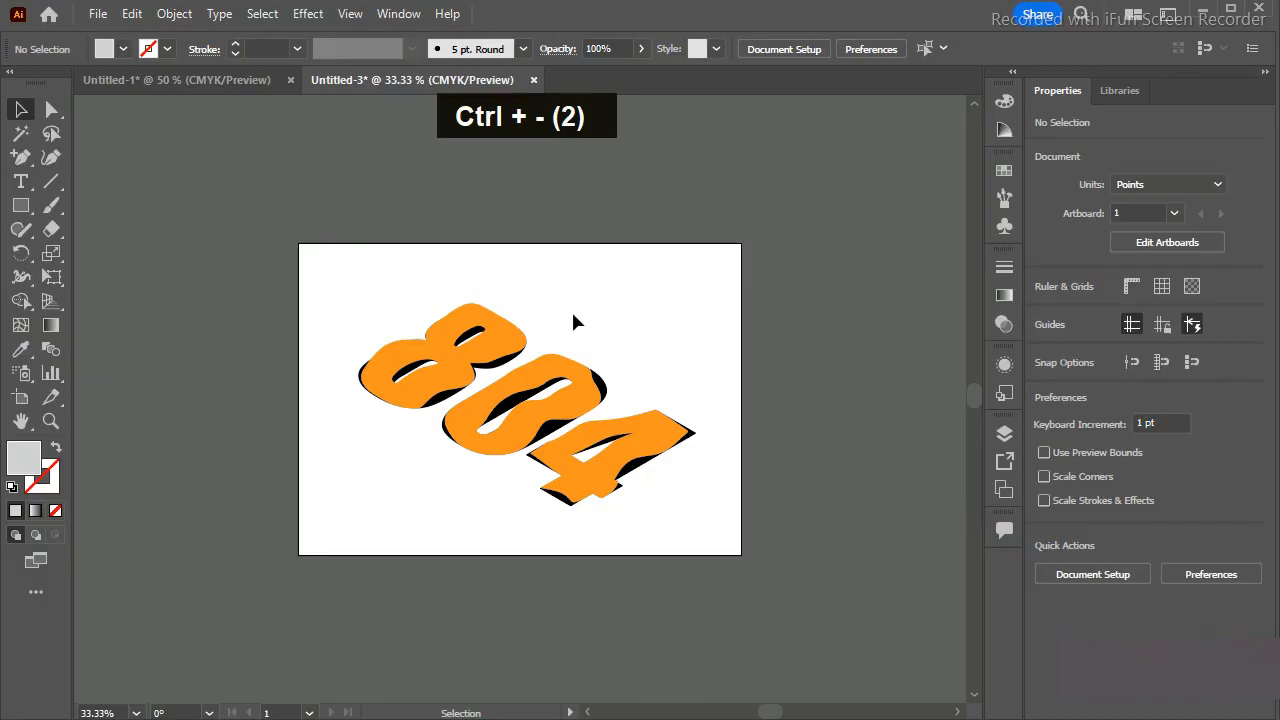
{"action": "key", "text": "ctrl+equal"}
{"action": "key", "text": "ctrl+equal"}
{"action": "key", "text": "ctrl+equal"}
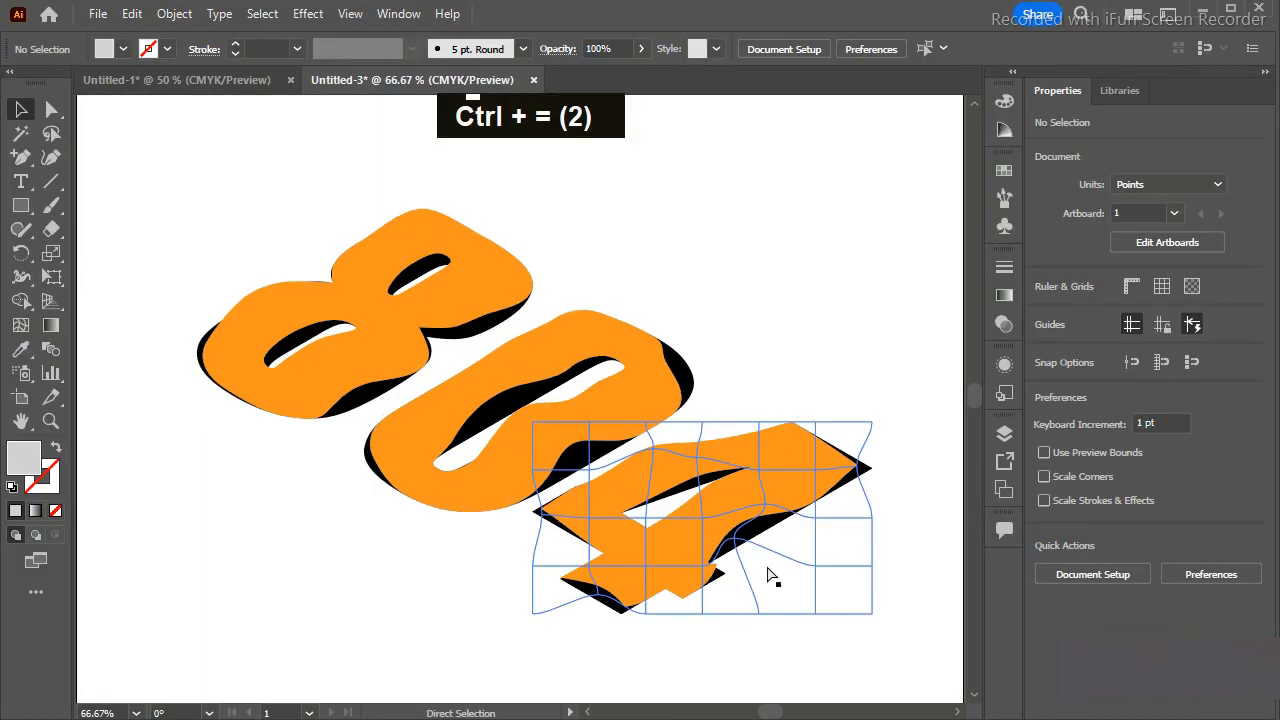
{"action": "left_click_drag", "start_coordinate": [678, 580], "coordinate": [718, 590]}
{"action": "key", "text": "ctrl+z"}
{"action": "double_click", "coordinate": [665, 512]}
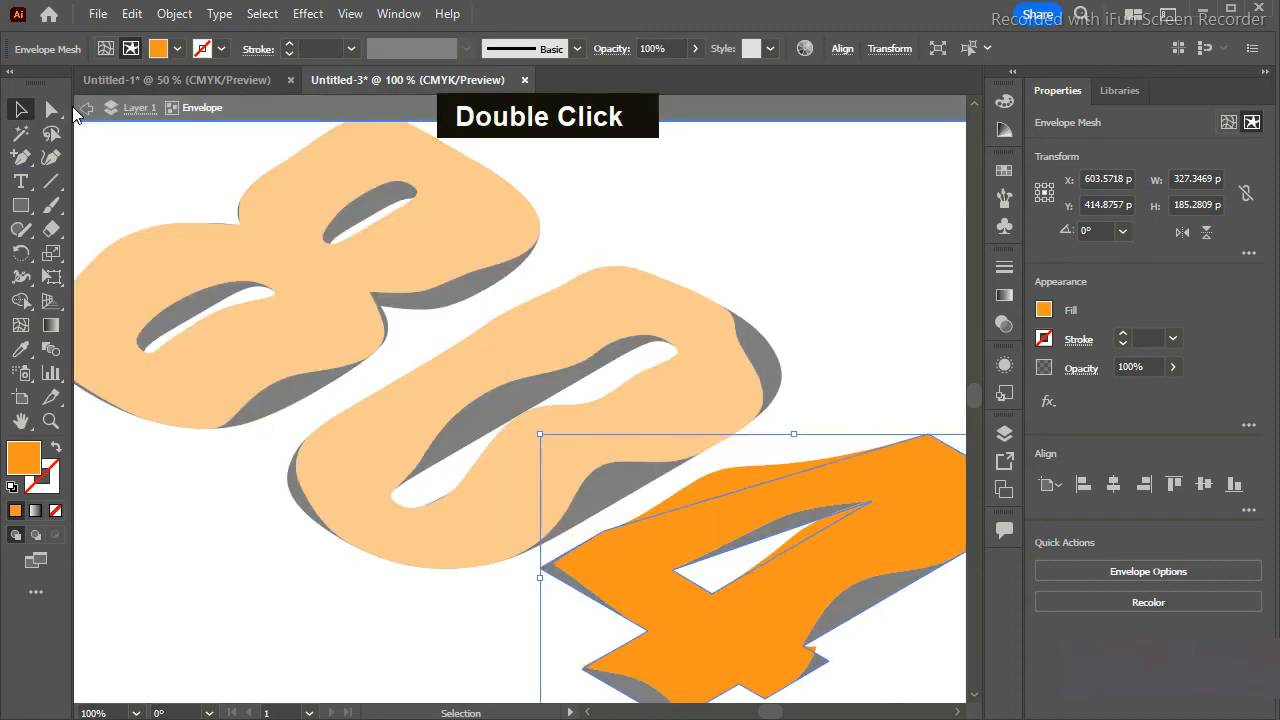
{"action": "key", "text": "Escape"}
Shift the mesh point inside the 4's counter about 7 pt to the left and deselect the artwork.
{"action": "left_click_drag", "start_coordinate": [708, 579], "coordinate": [699, 586]}
{"action": "key", "text": "ctrl+z"}
{"action": "double_click", "coordinate": [698, 586]}
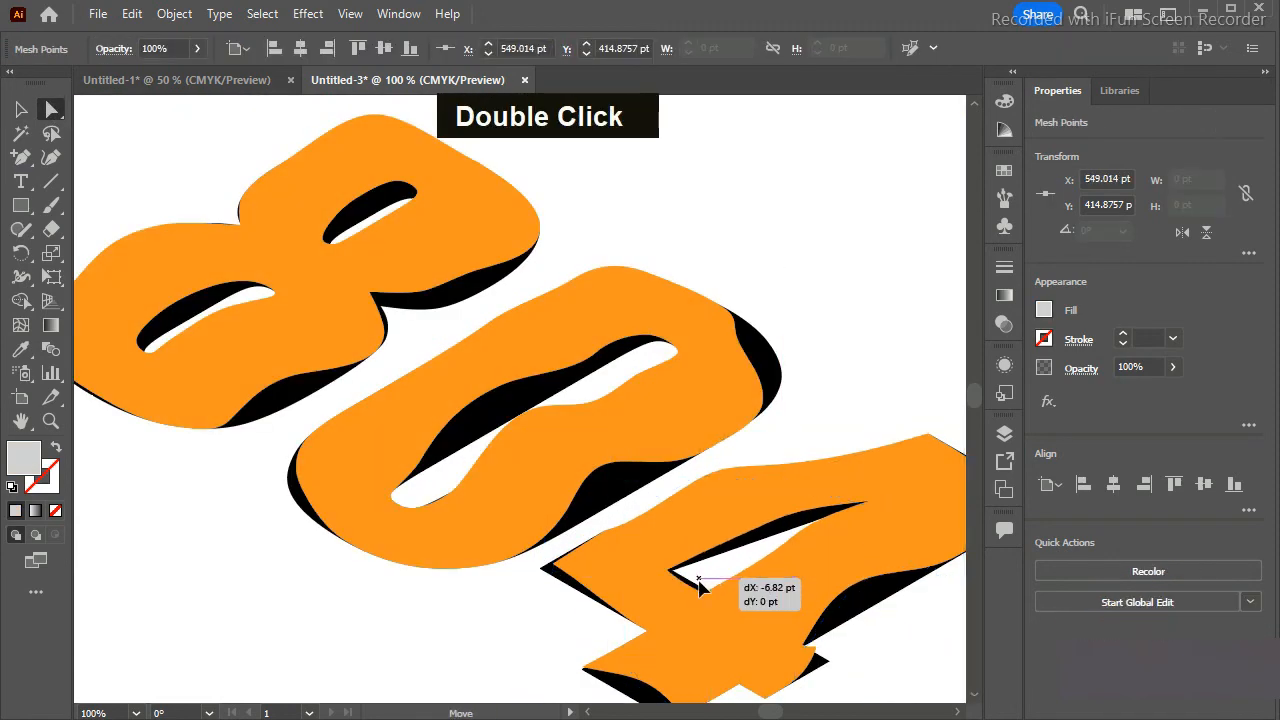
{"action": "key", "text": "ctrl+0"}
{"action": "key", "text": "ctrl+minus"}
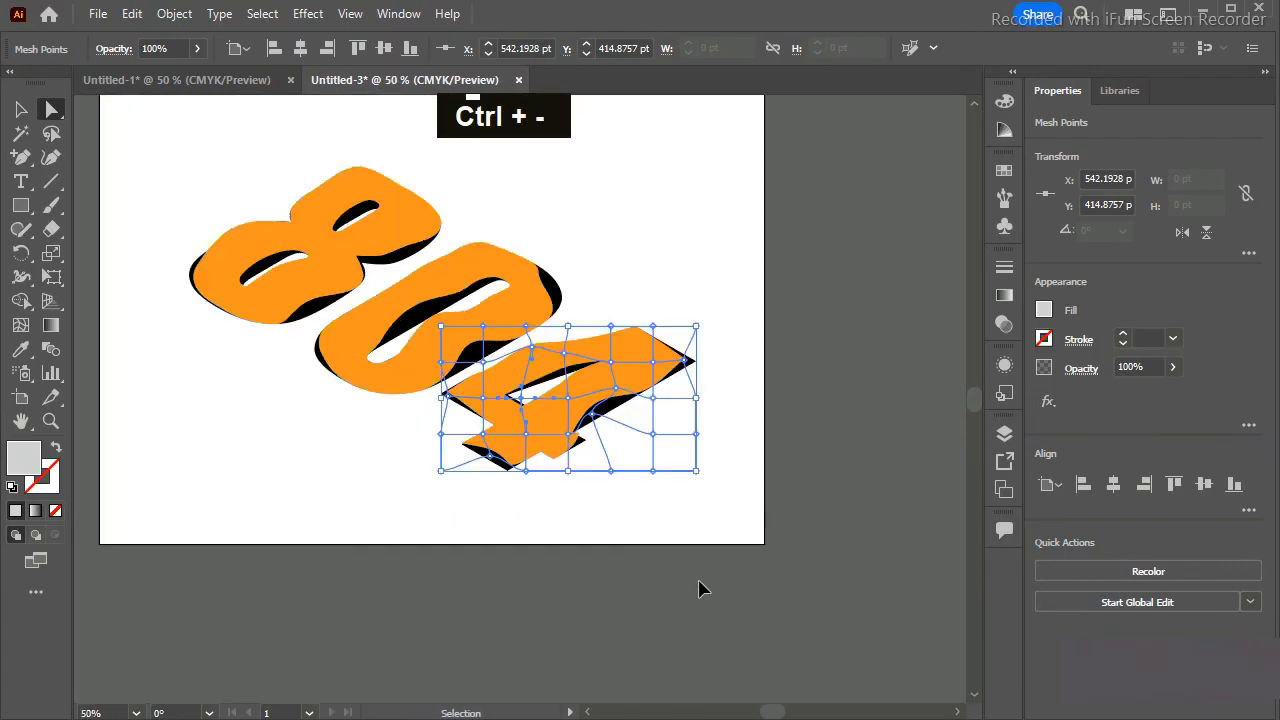
{"action": "left_click", "coordinate": [22, 115]}
{"action": "left_click", "coordinate": [213, 194]}
{"action": "left_click", "coordinate": [190, 188]}
{"action": "left_click", "coordinate": [655, 637]}
Draw a grey rectangle of about 855 by 602 pt covering the artboard and send it behind the digits.
{"action": "left_click_drag", "start_coordinate": [770, 714], "coordinate": [781, 712]}
{"action": "left_click_drag", "start_coordinate": [976, 396], "coordinate": [976, 393]}
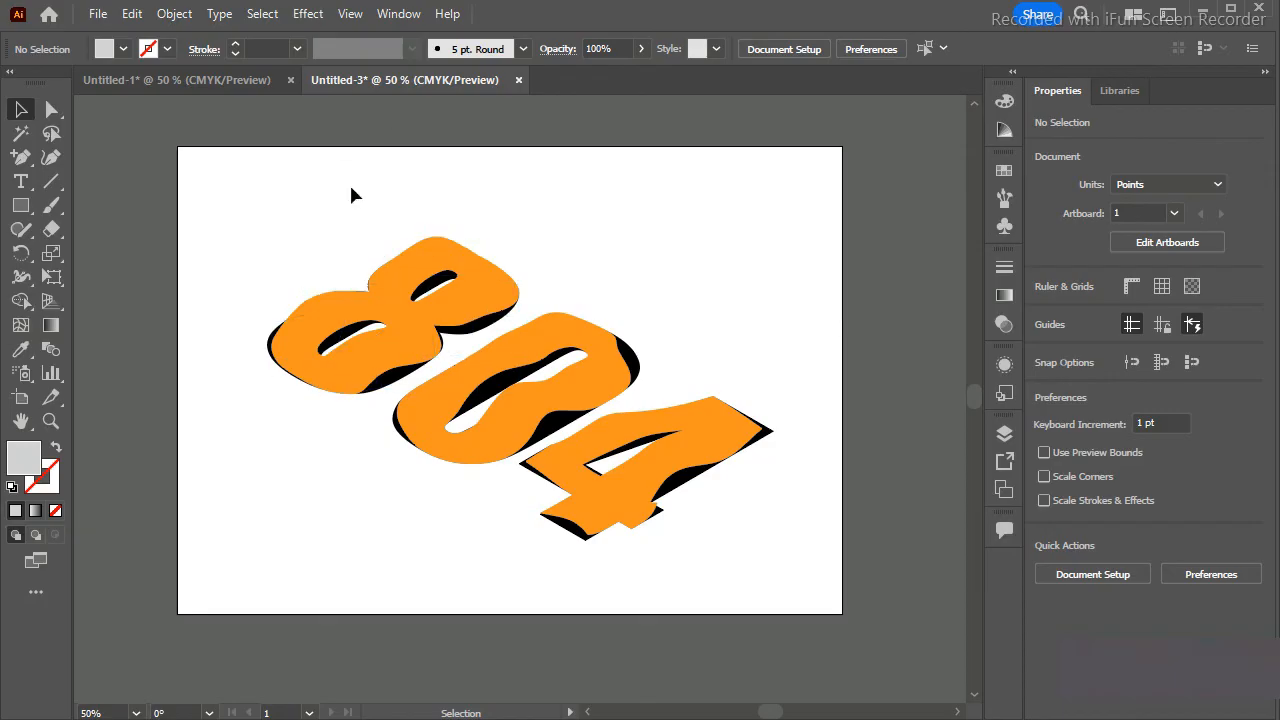
{"action": "key", "text": "m"}
{"action": "mouse_move", "coordinate": [176, 143]}
{"action": "left_mouse_down"}
{"action": "mouse_move", "coordinate": [857, 609]}
{"action": "mouse_move", "coordinate": [842, 613]}
{"action": "left_mouse_up"}
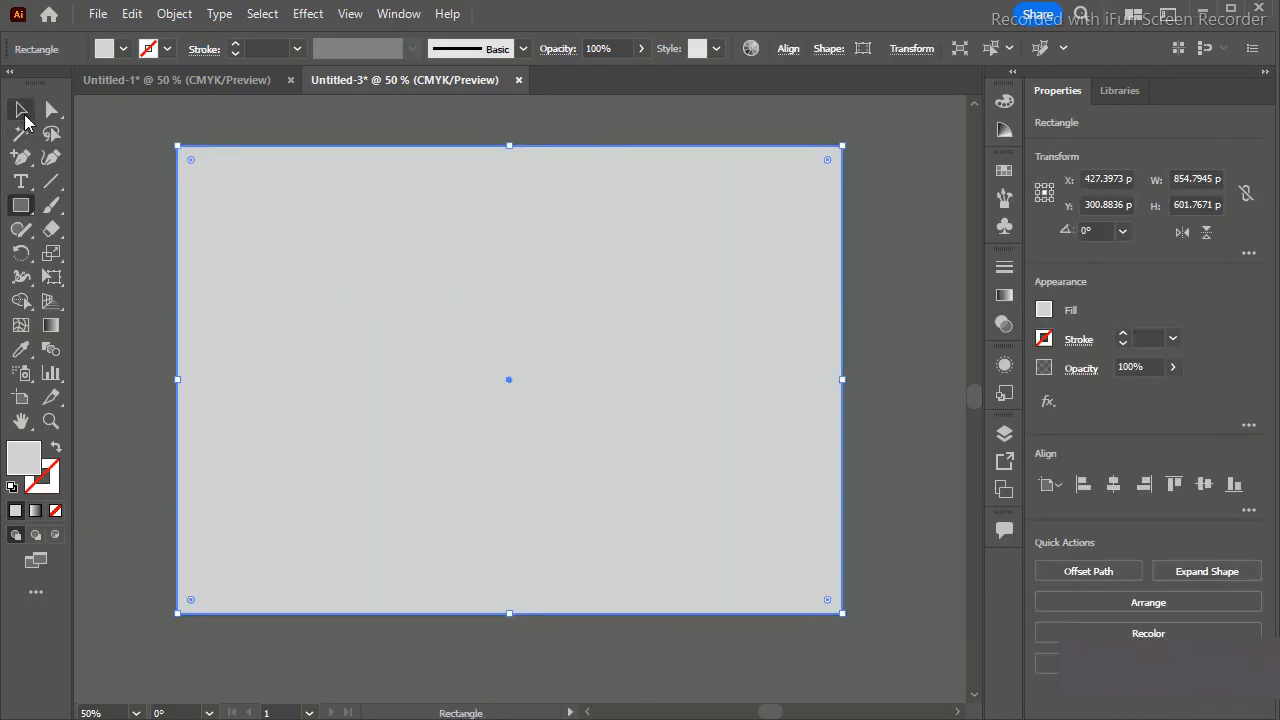
{"action": "left_click", "coordinate": [23, 112]}
{"action": "right_click", "coordinate": [290, 284]}
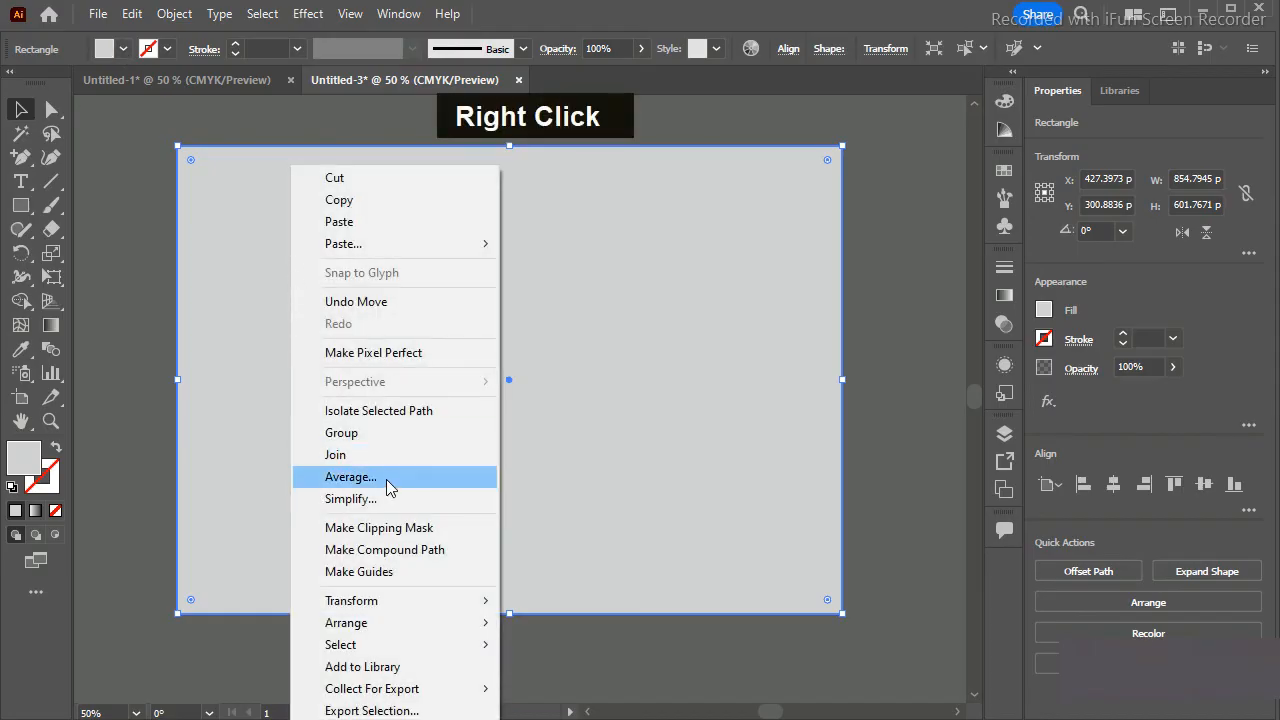
{"action": "mouse_move", "coordinate": [420, 624]}
{"action": "left_click", "coordinate": [560, 689]}
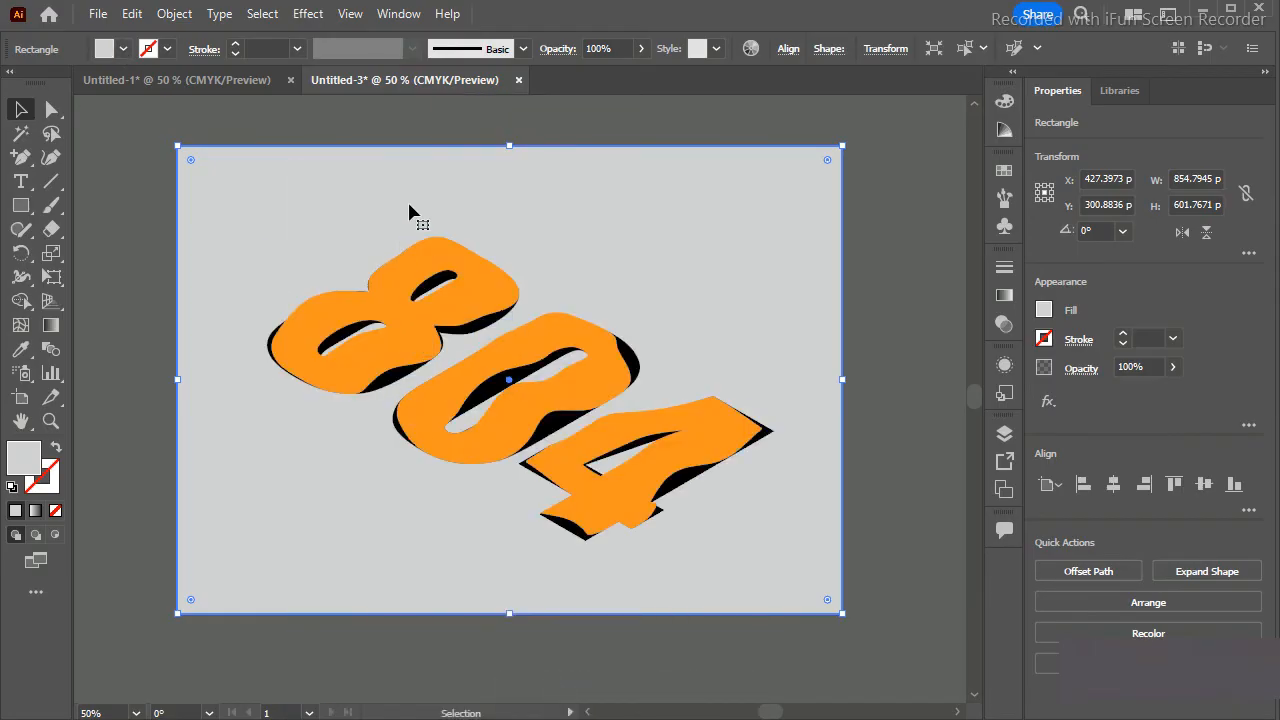
Try orange, blue and yellow swatches as the fill of the background rectangle.
{"action": "left_click", "coordinate": [98, 14]}
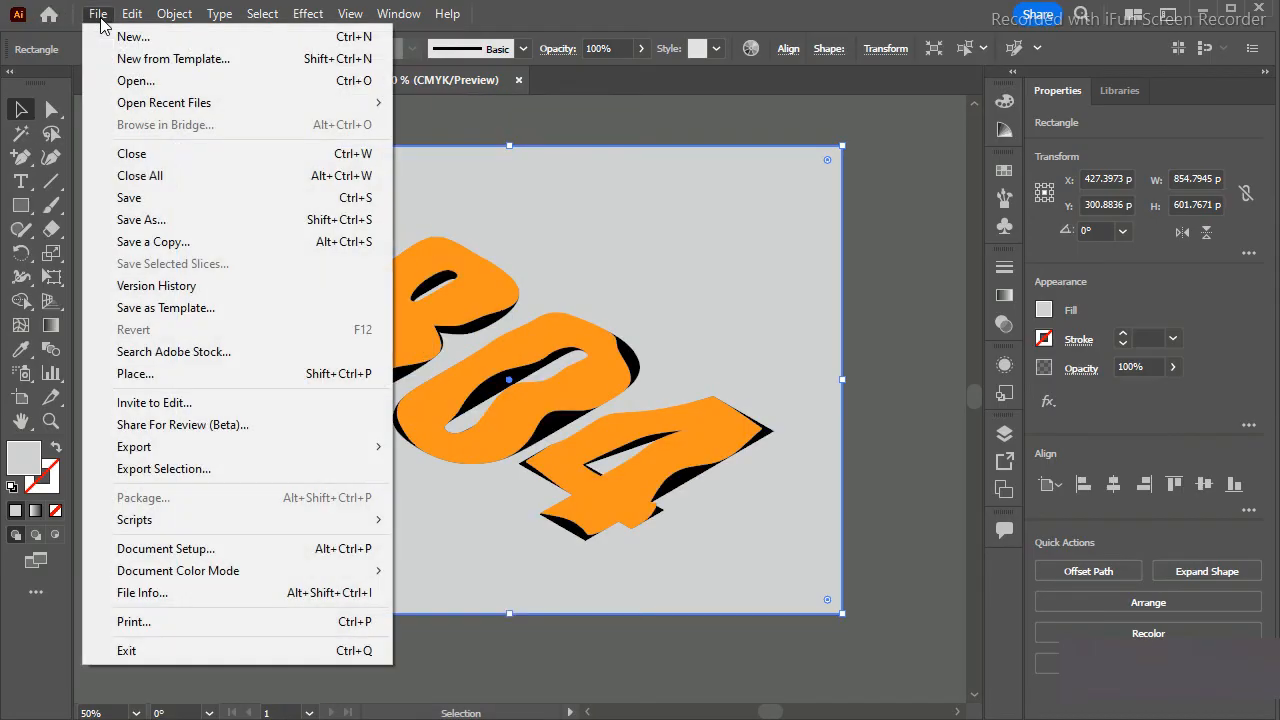
{"action": "left_click", "coordinate": [429, 108]}
{"action": "double_click", "coordinate": [266, 191]}
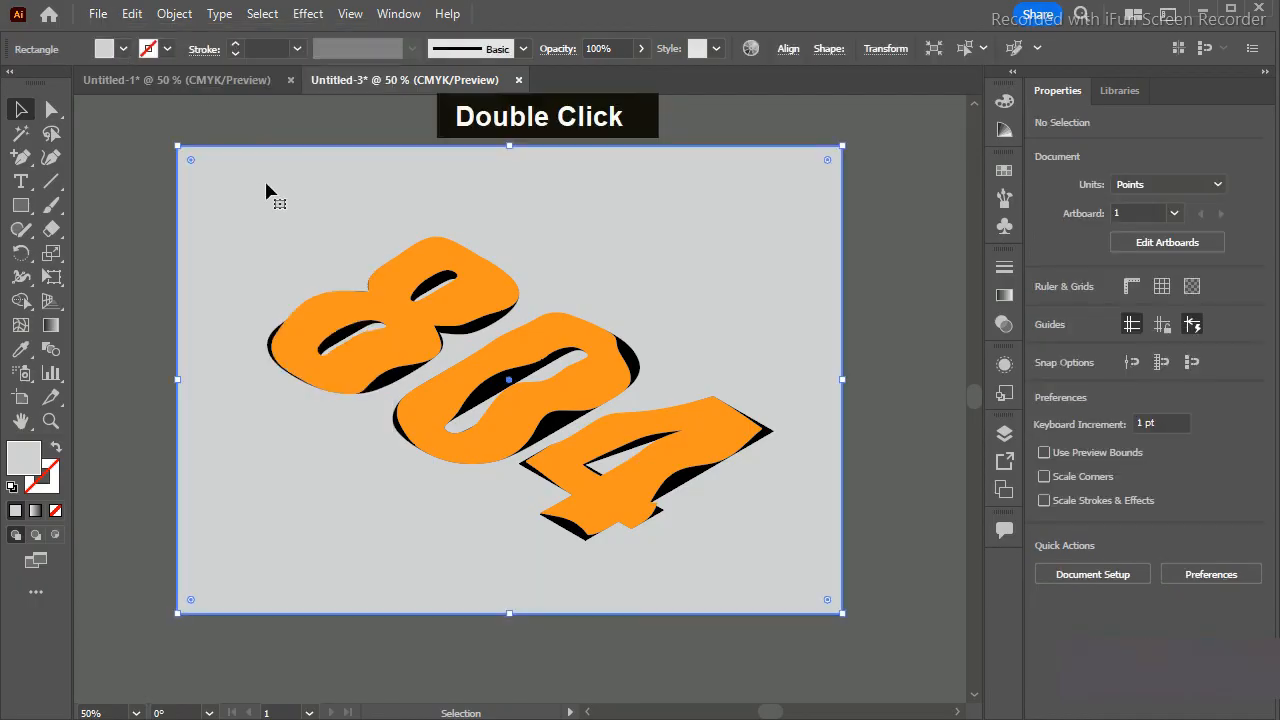
{"action": "left_click", "coordinate": [118, 50]}
{"action": "left_click", "coordinate": [193, 83]}
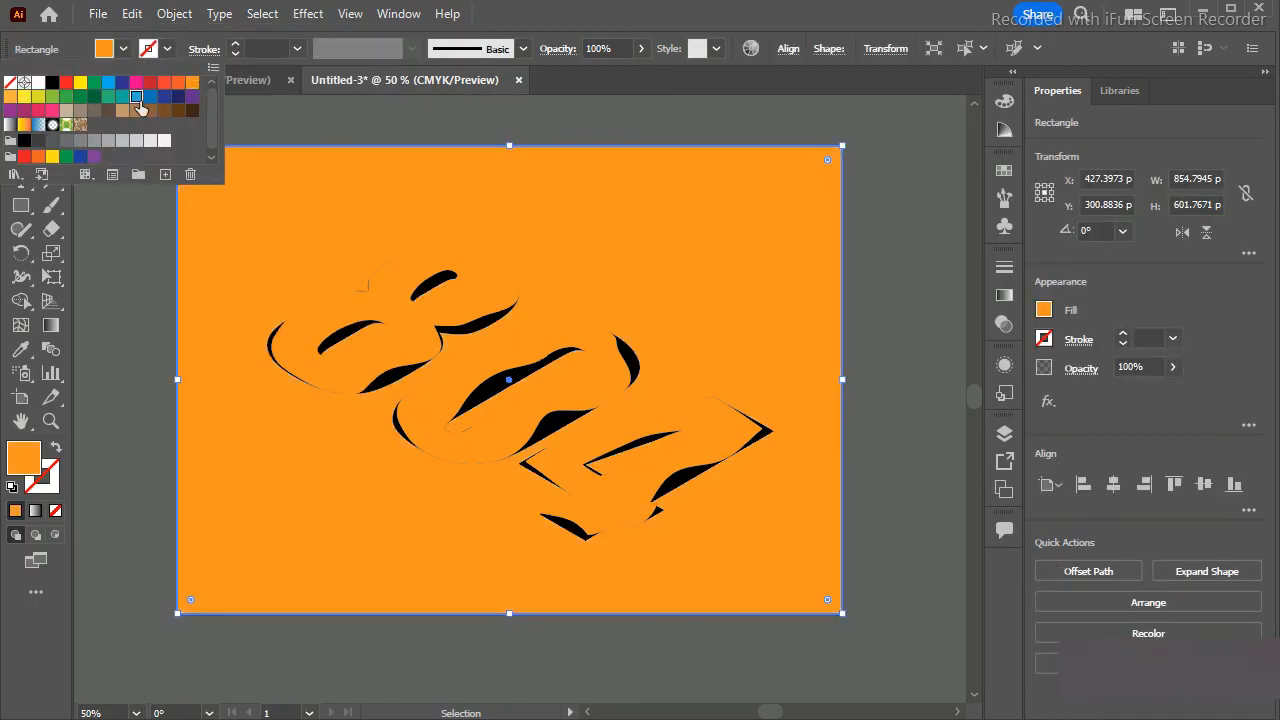
{"action": "left_click", "coordinate": [137, 97]}
{"action": "left_click", "coordinate": [150, 98]}
{"action": "left_click", "coordinate": [136, 99]}
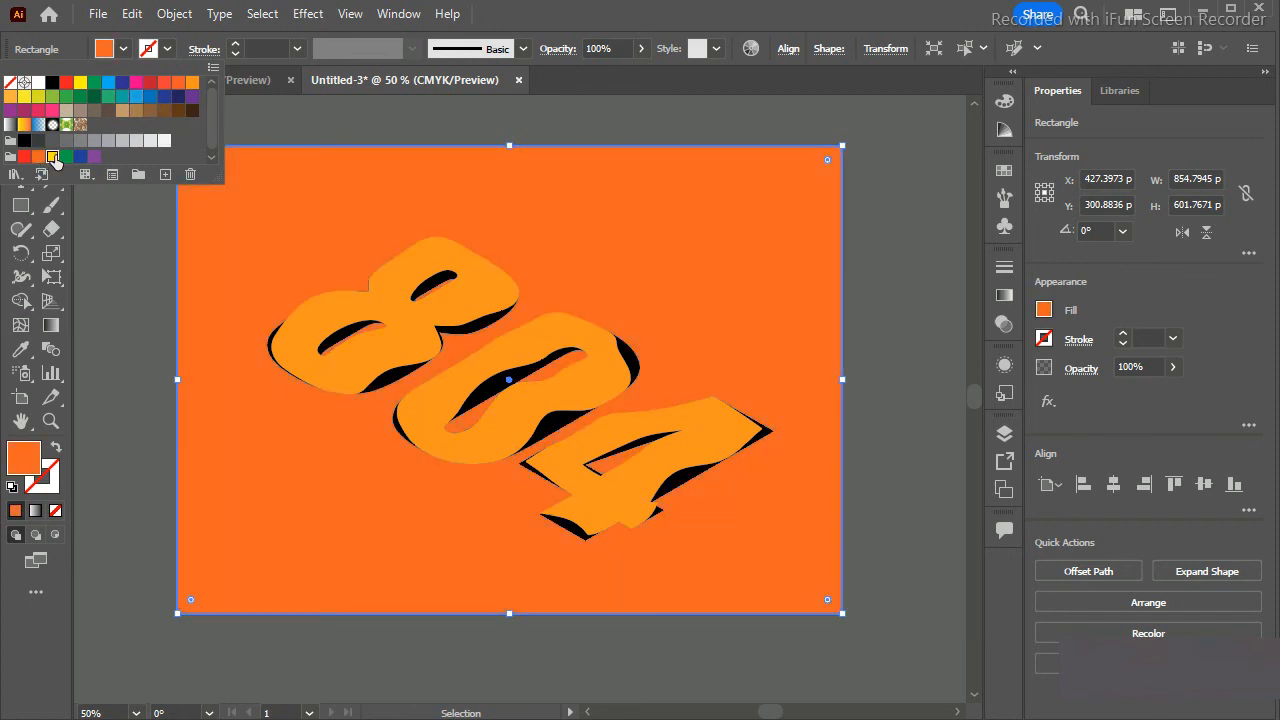
{"action": "left_click", "coordinate": [52, 157]}
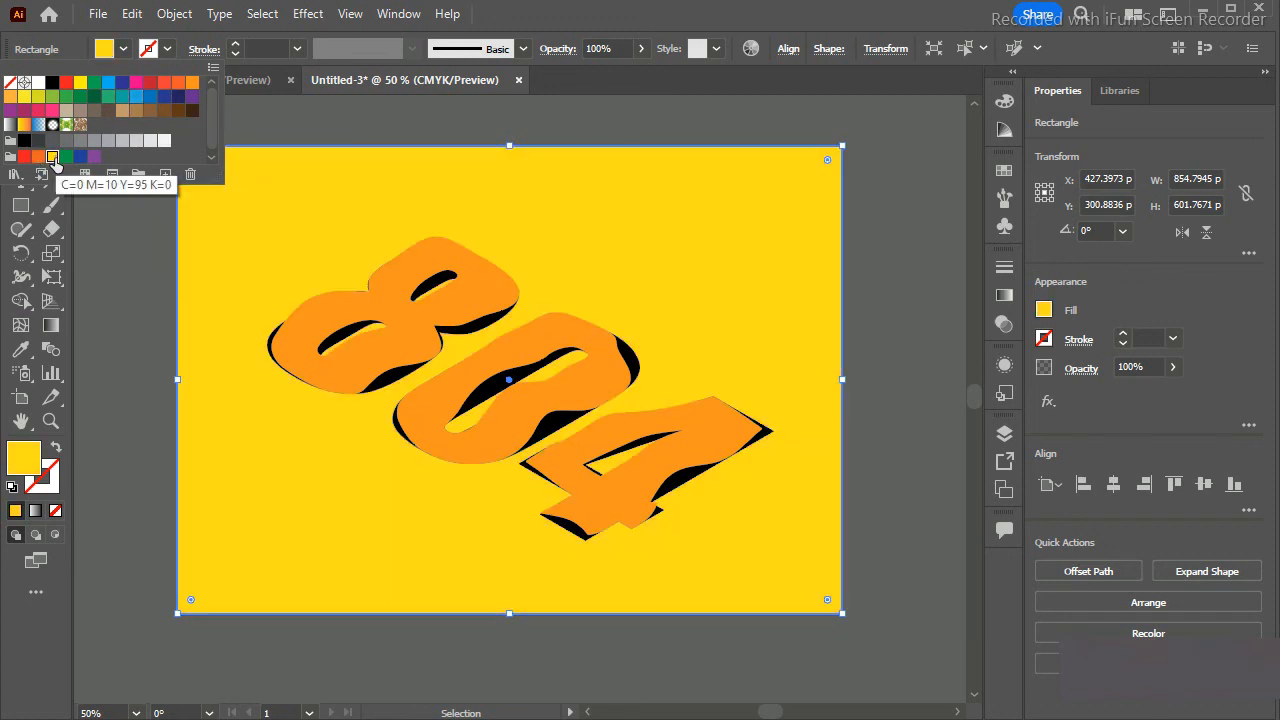
{"action": "left_click", "coordinate": [192, 84]}
Fill the background rectangle with the bright blue swatch and deselect it.
{"action": "left_click", "coordinate": [136, 99]}
{"action": "key", "text": "Return"}
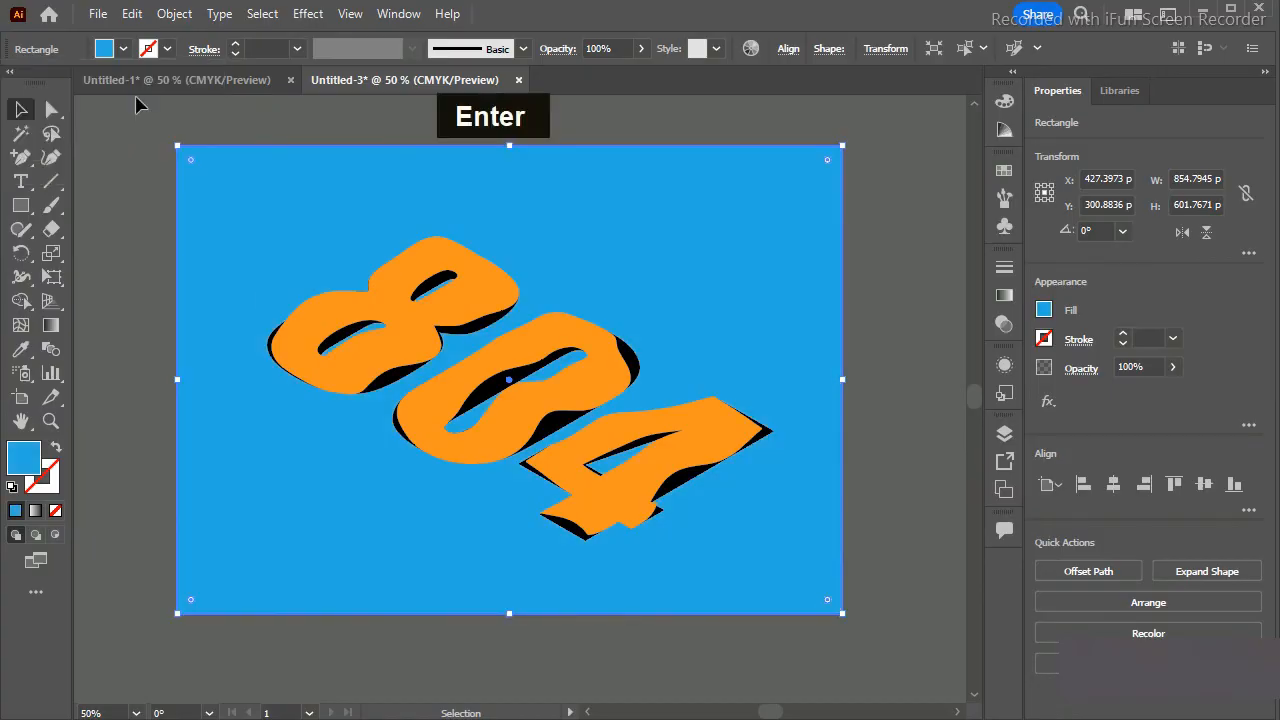
{"action": "key", "text": "ctrl+minus"}
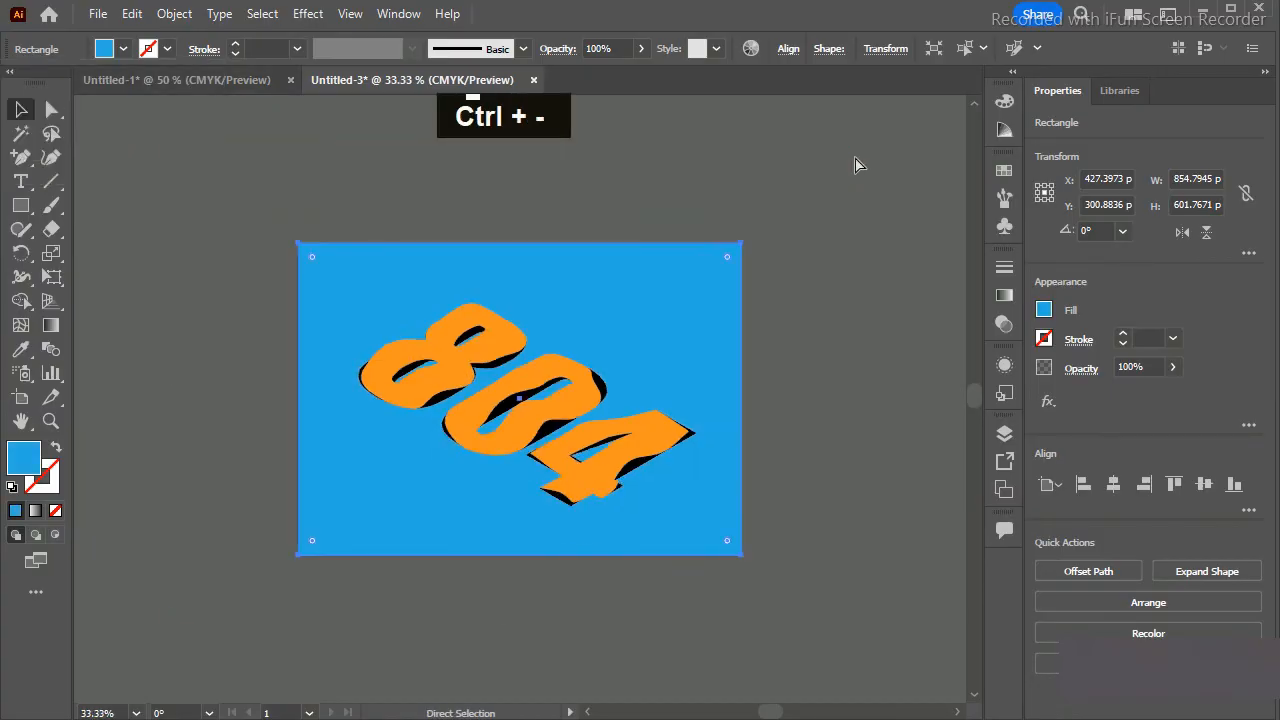
{"action": "key", "text": "ctrl+equal"}
{"action": "left_click", "coordinate": [914, 125]}
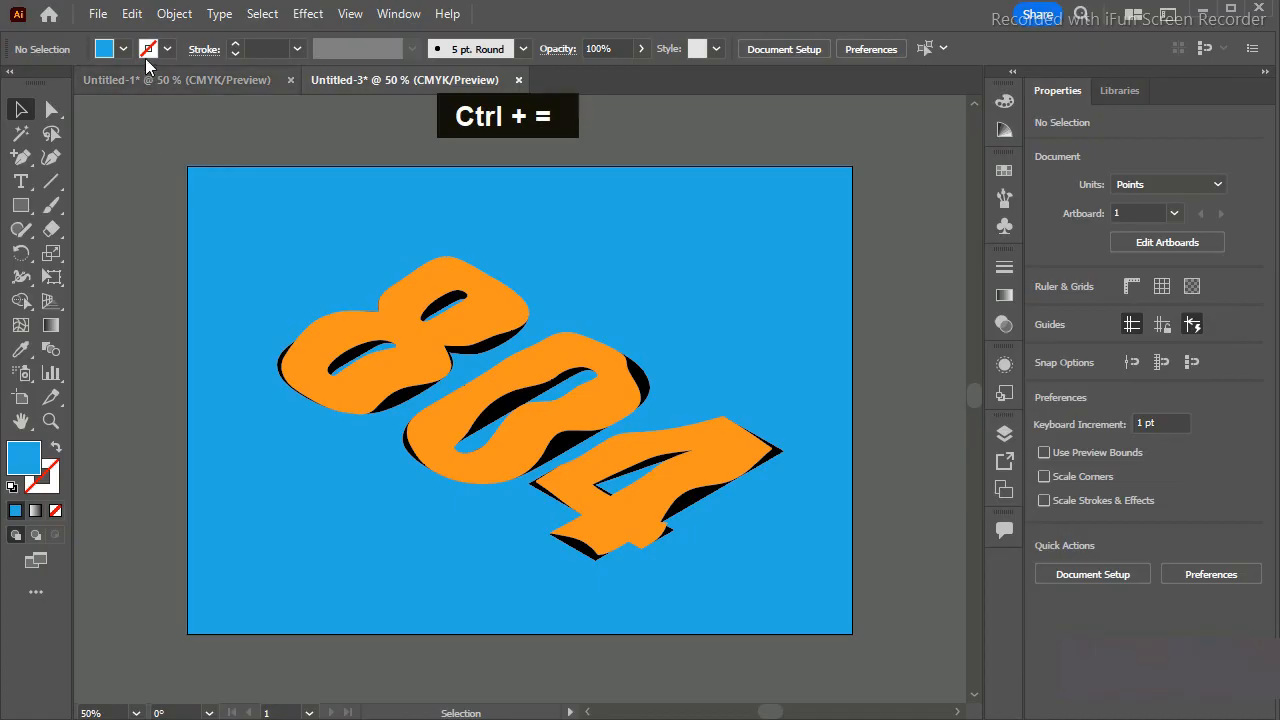